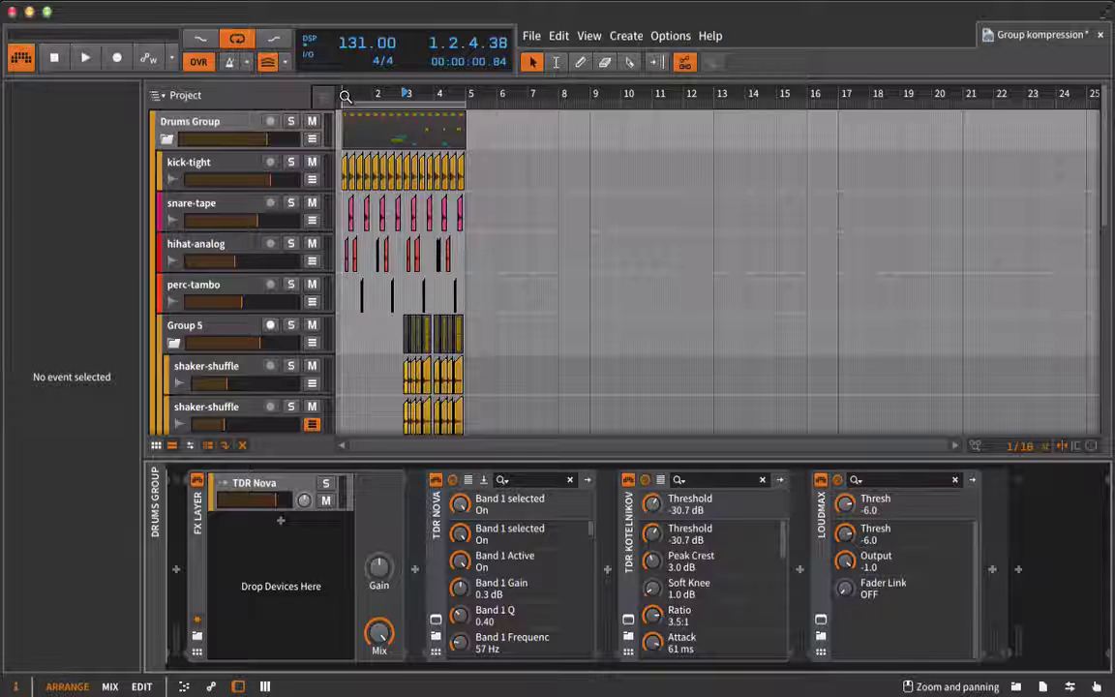
# Step: Enlarge the arrangement view and play the drum loop from bar 1 to hear the current group sound
pyautogui.moveTo(346, 95); pyautogui.dragTo(345, 179)
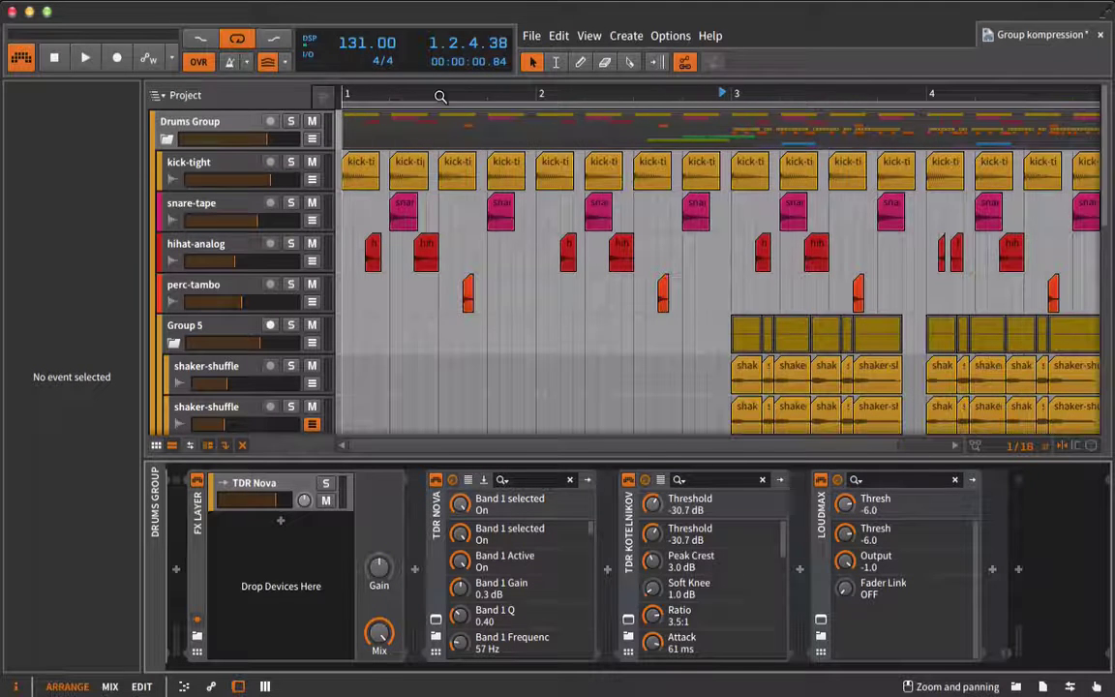
pyautogui.click(344, 92)
pyautogui.press('space')
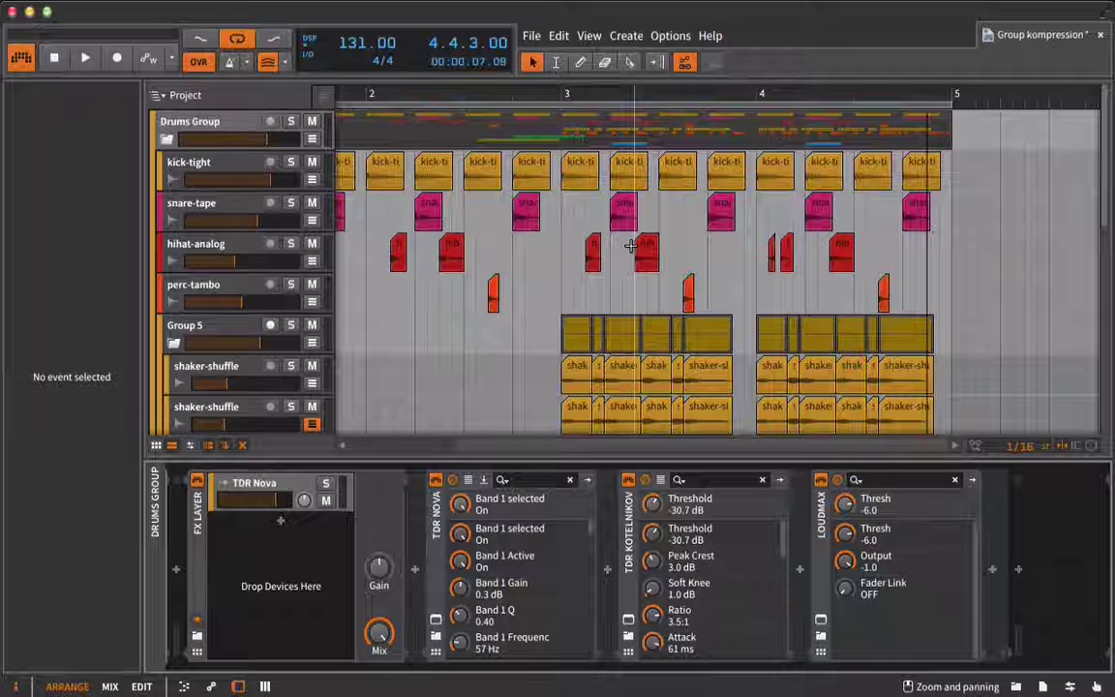
# Step: Open TDR Nova on the Drums Group and listen to Band I in isolation during playback
pyautogui.click(437, 621)
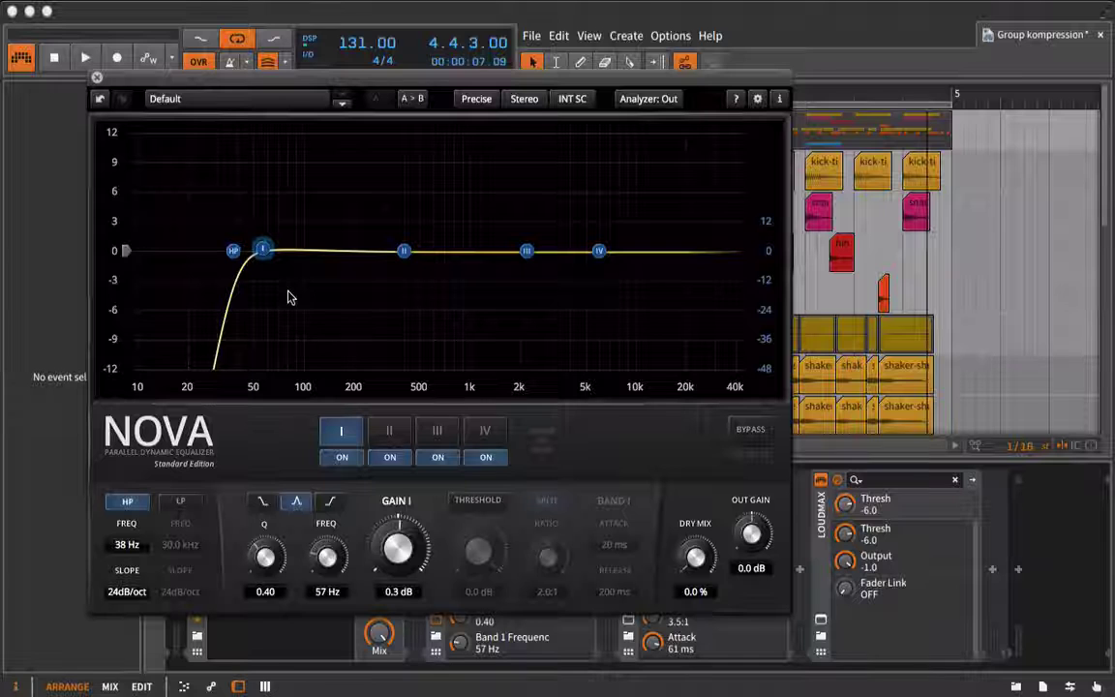
pyautogui.press('space')
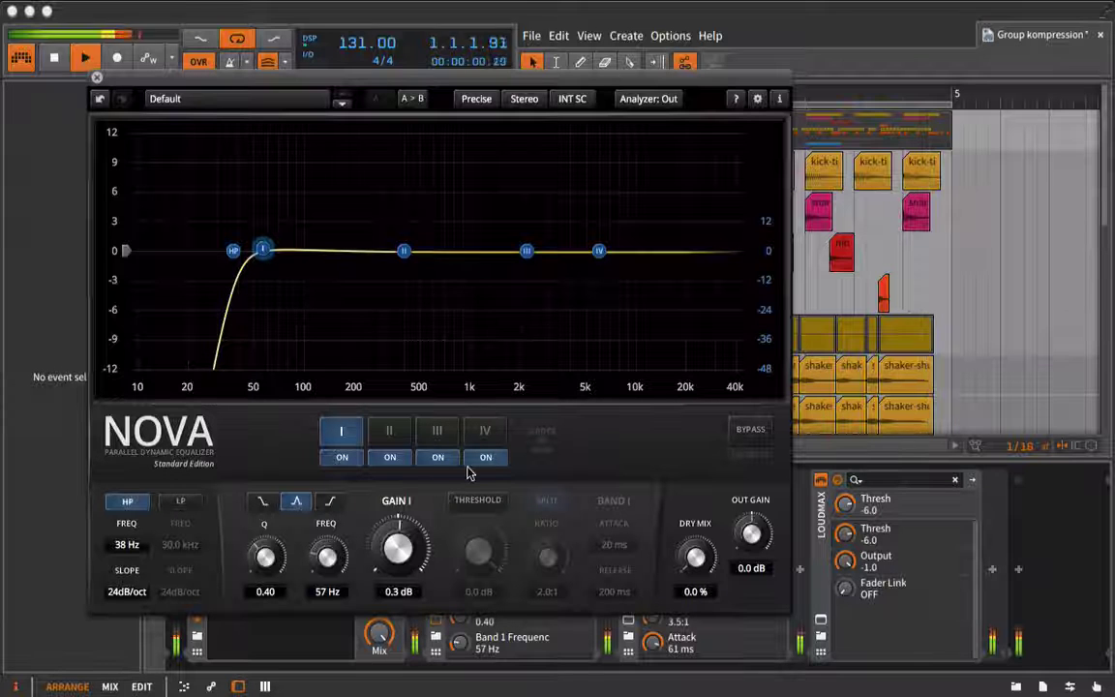
pyautogui.keyDown('super'); pyautogui.click(262, 249); pyautogui.keyUp('super')
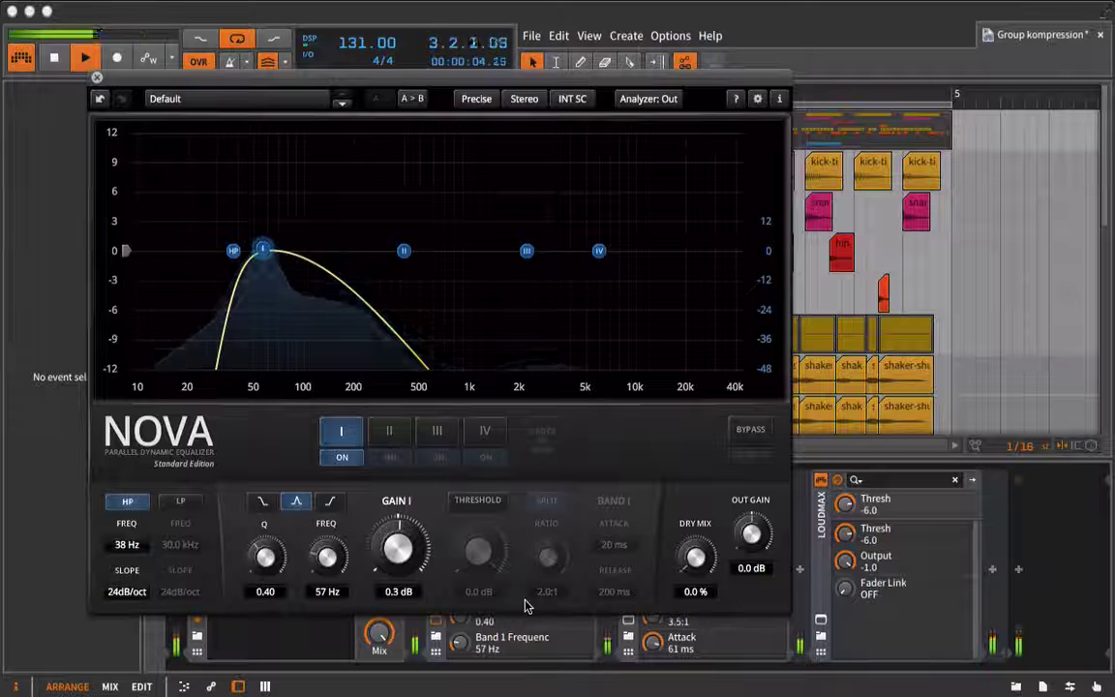
# Step: Enable Band I's threshold and set it to -17.7 dB, with ratio 2.5:1, attack 14 ms and release 68 ms
pyautogui.click(478, 499)
pyautogui.moveTo(465, 529); pyautogui.dragTo(473, 574)
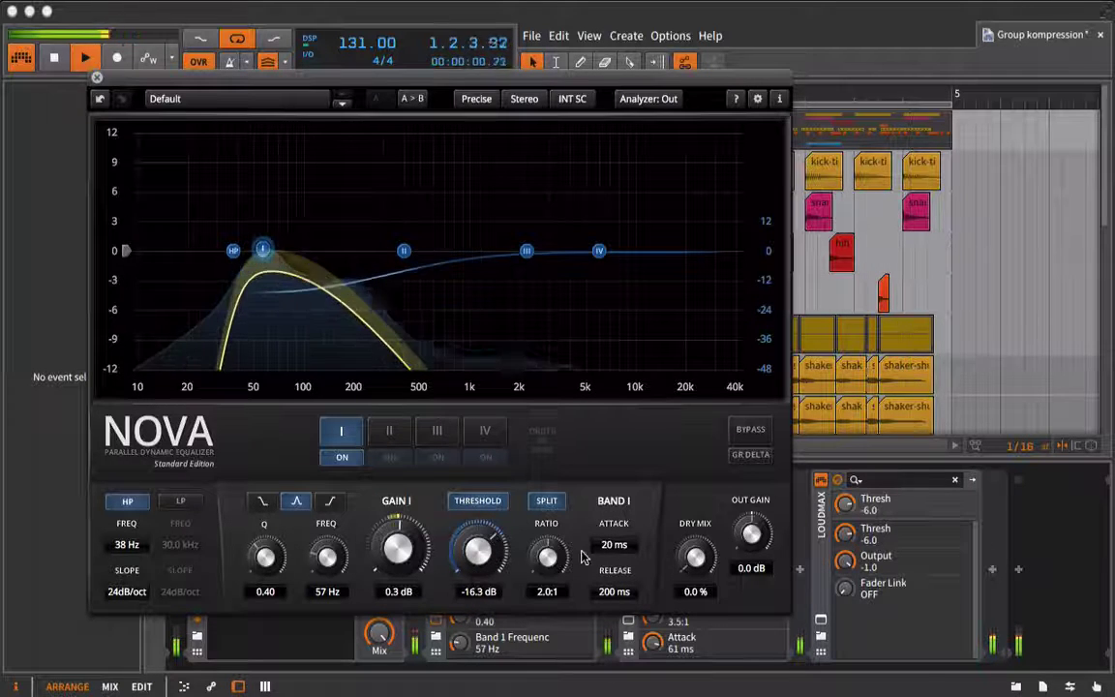
pyautogui.moveTo(622, 548); pyautogui.dragTo(512, 594)
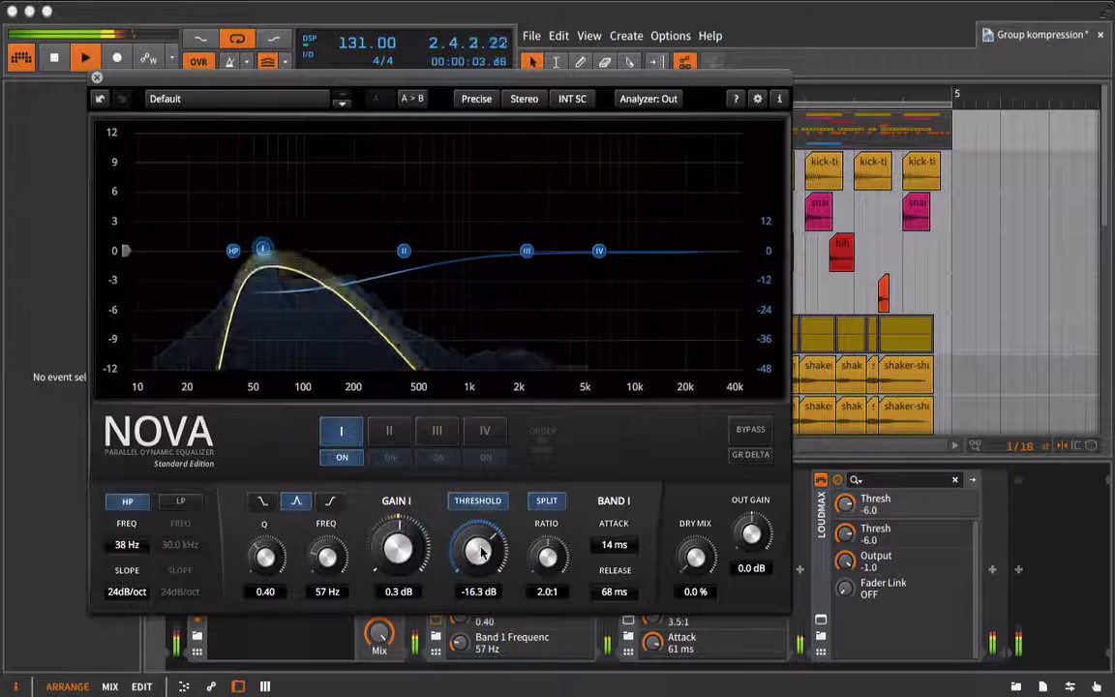
pyautogui.moveTo(480, 562); pyautogui.dragTo(479, 565)
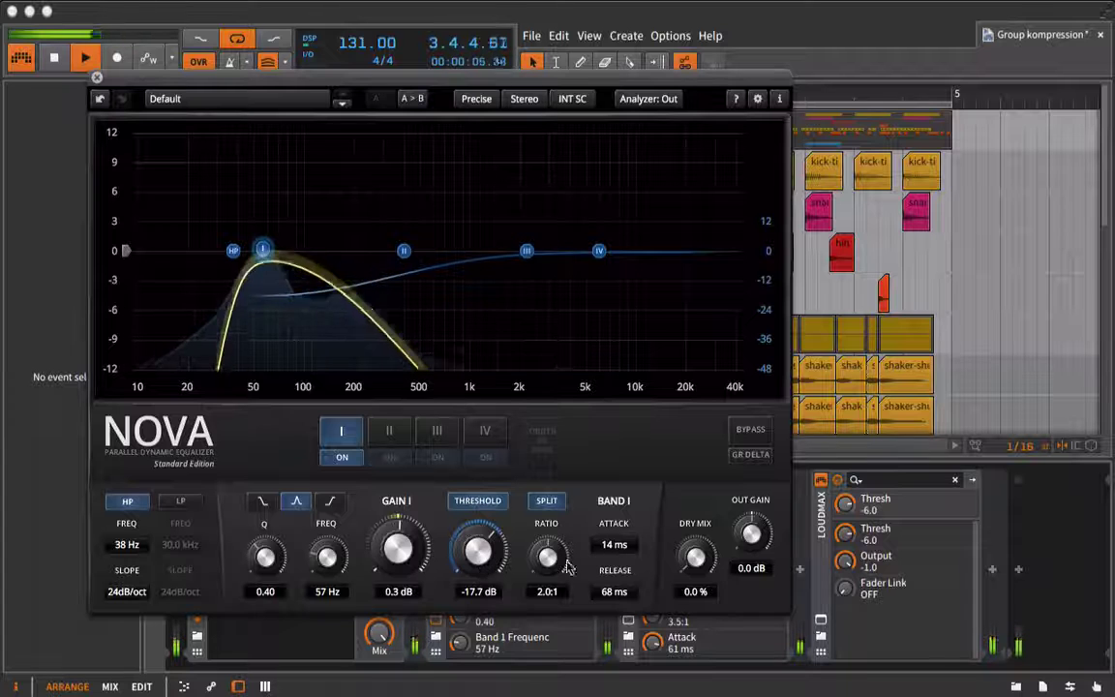
pyautogui.moveTo(568, 566); pyautogui.dragTo(557, 530)
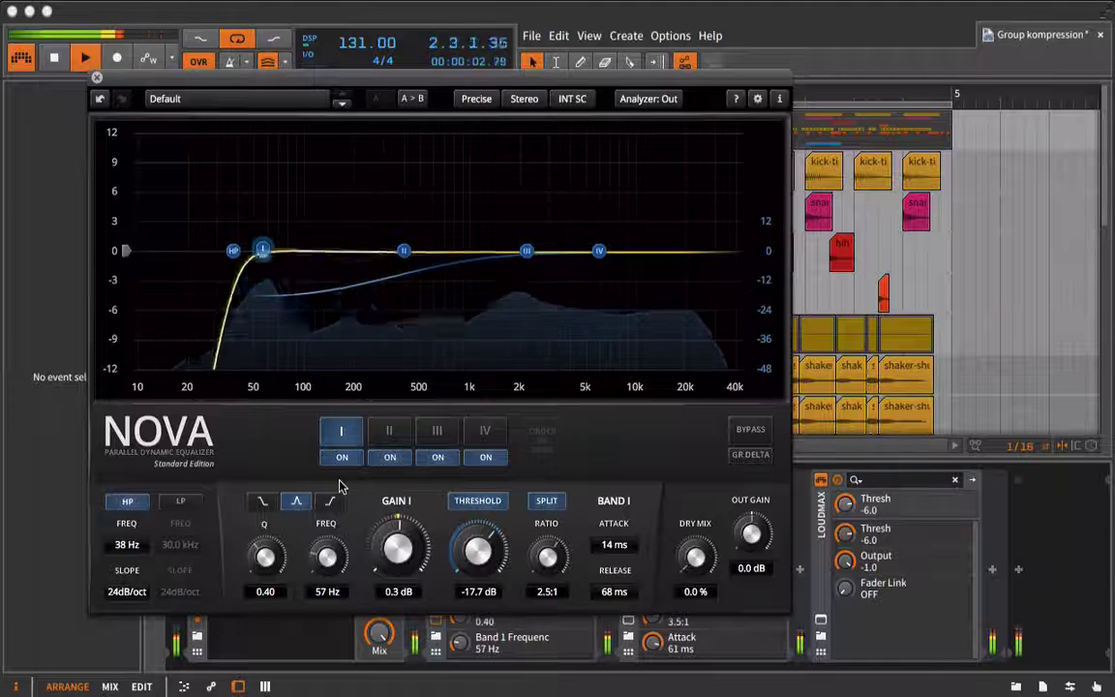
# Step: Check Nova against its bypassed sound and set Band I's threshold to -17.5 dB and ratio to 1.5:1
pyautogui.click(753, 432)
pyautogui.click(753, 433)
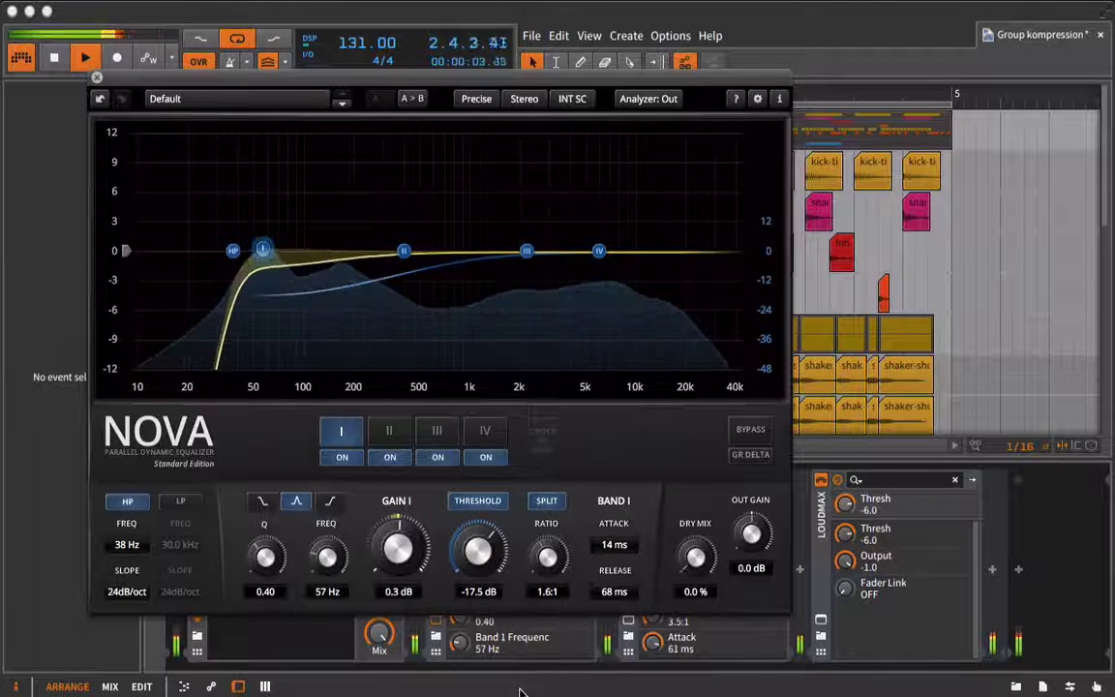
pyautogui.moveTo(547, 556); pyautogui.dragTo(547, 549)
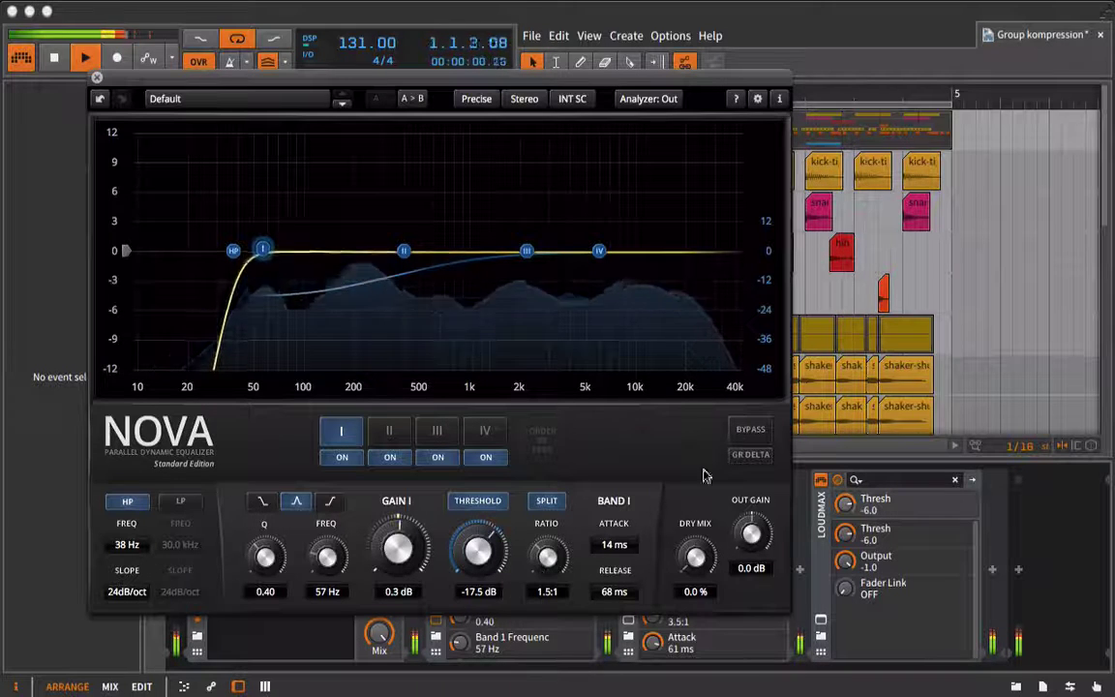
# Step: Compare the drum group's bypassed and processed sound in TDR Nova
pyautogui.click(750, 429)
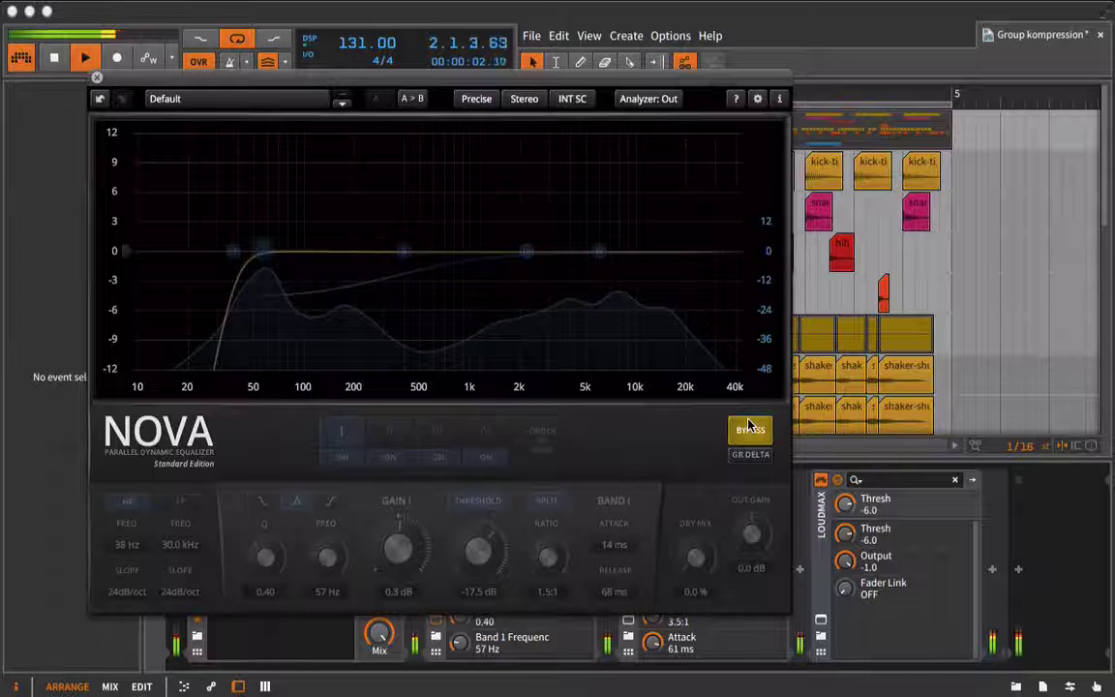
pyautogui.click(749, 428)
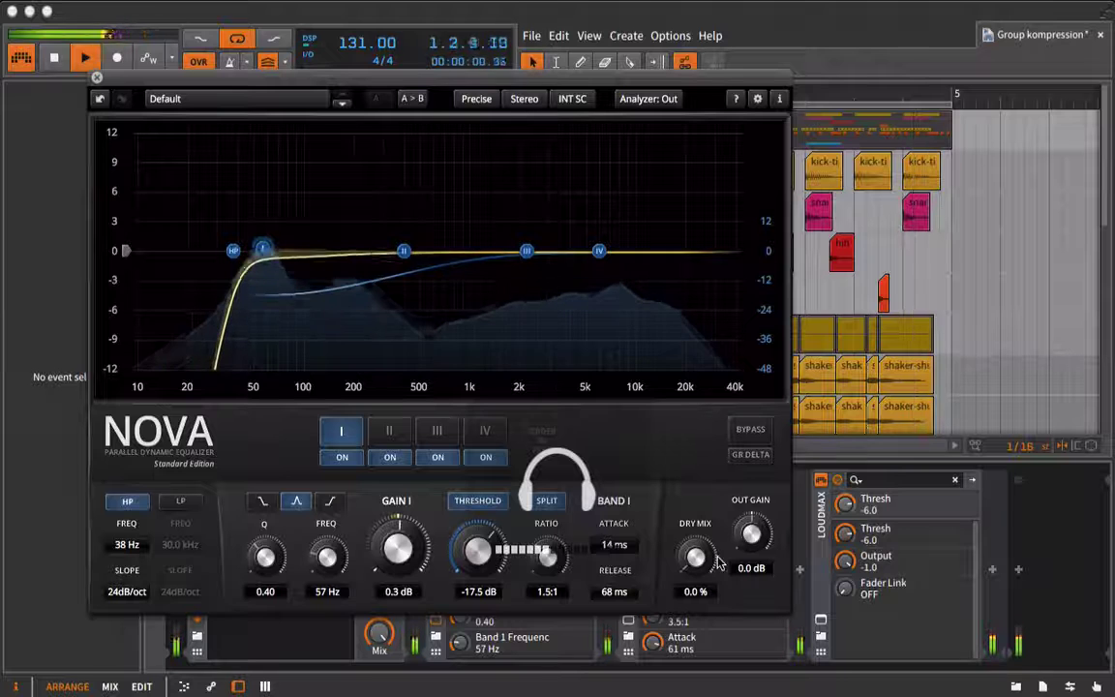
pyautogui.click(747, 431)
pyautogui.click(746, 436)
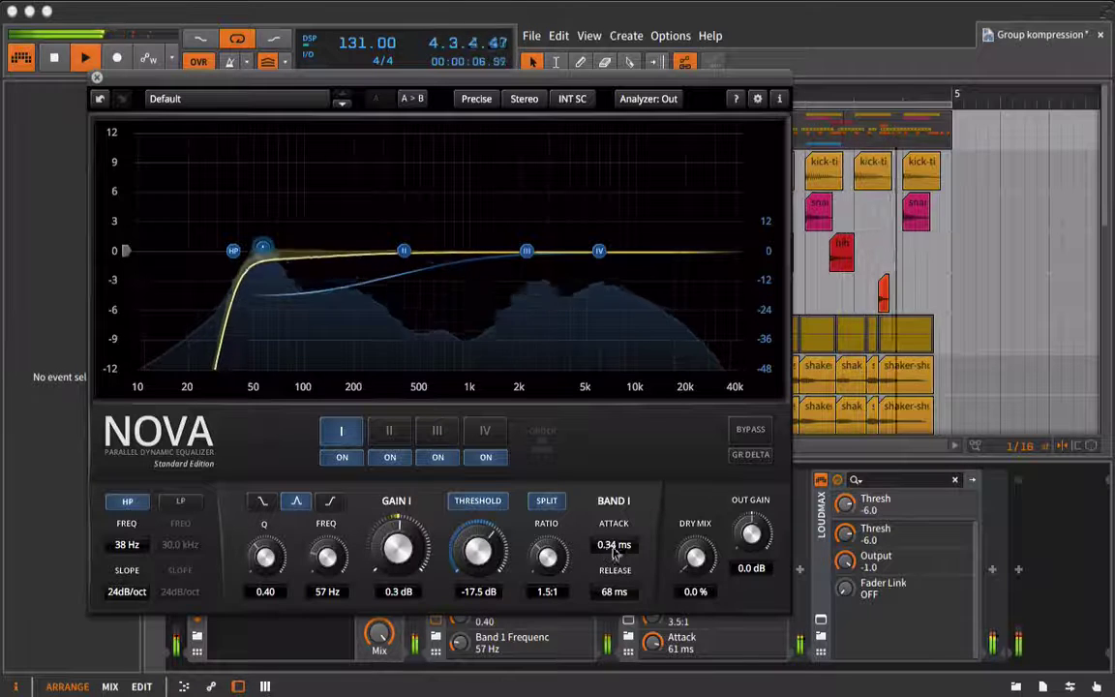
# Step: Set Band I's attack to 0.61 ms and release to 50 ms, compare with bypass, and close TDR Nova
pyautogui.moveTo(614, 548); pyautogui.dragTo(629, 548)
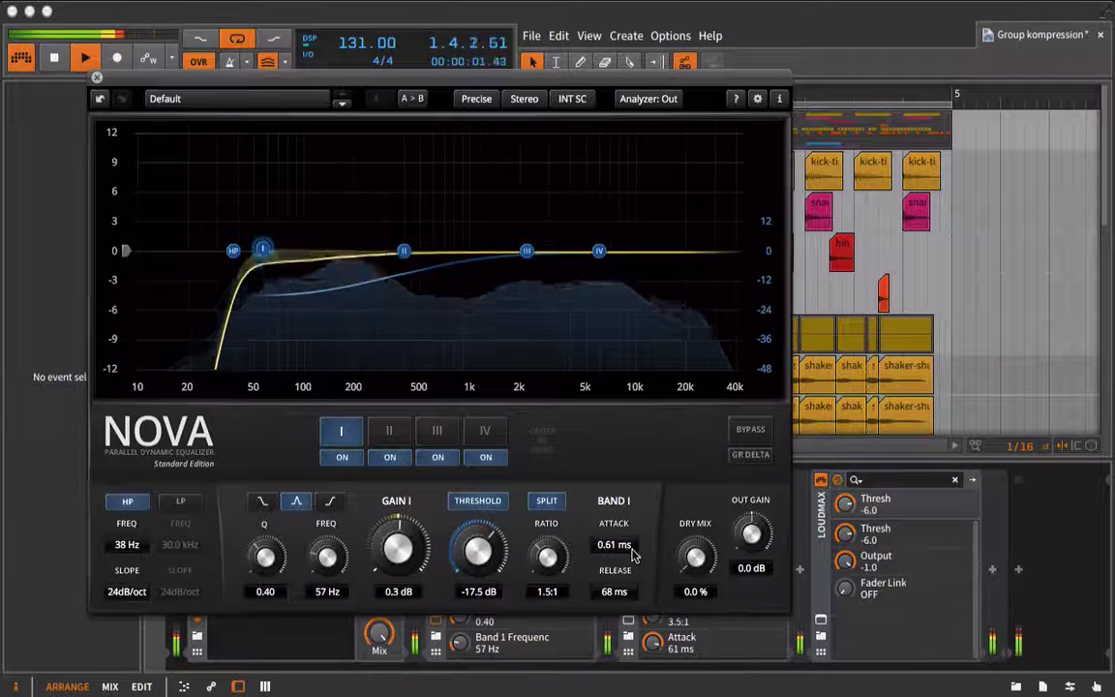
pyautogui.moveTo(620, 593); pyautogui.dragTo(588, 604)
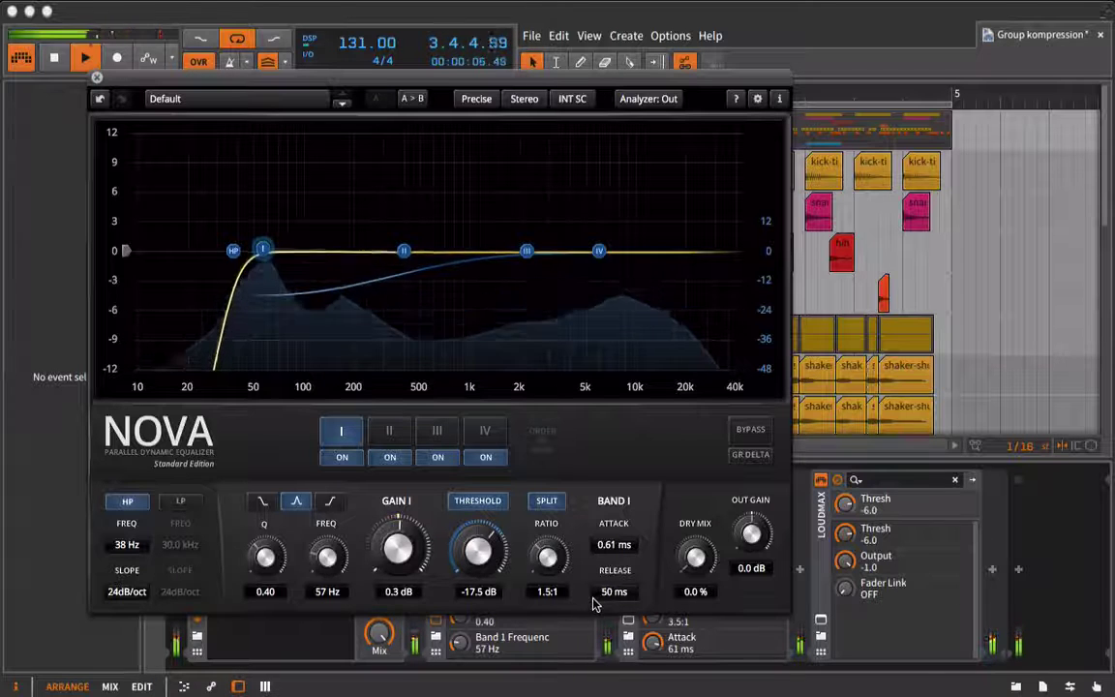
pyautogui.click(751, 429)
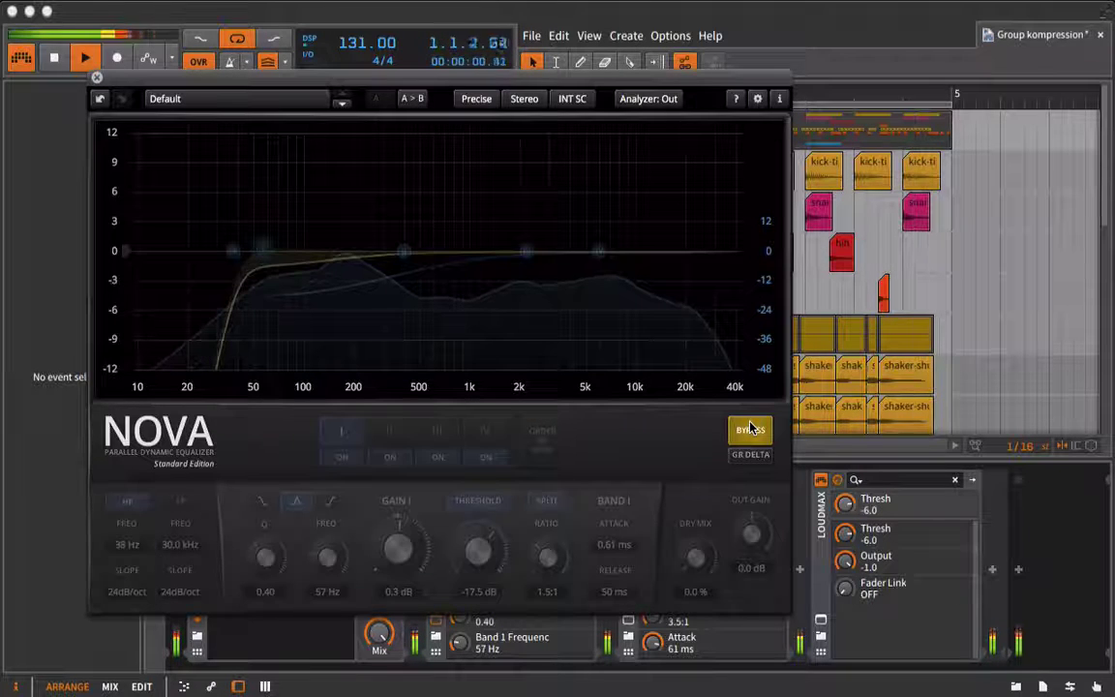
pyautogui.click(751, 428)
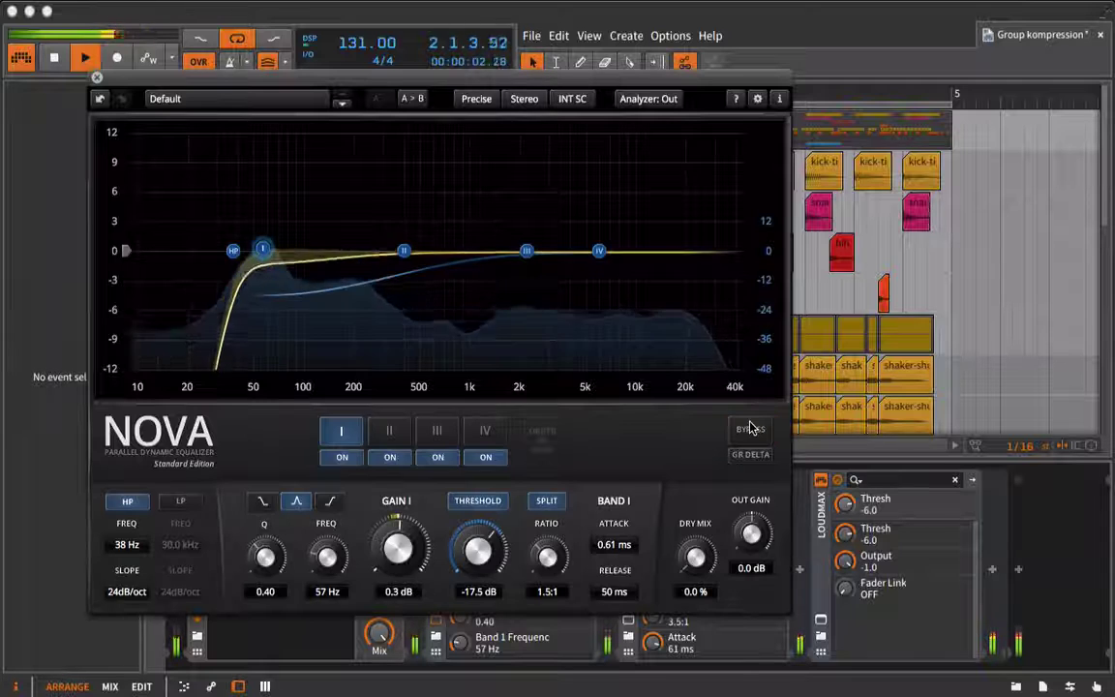
pyautogui.click(95, 79)
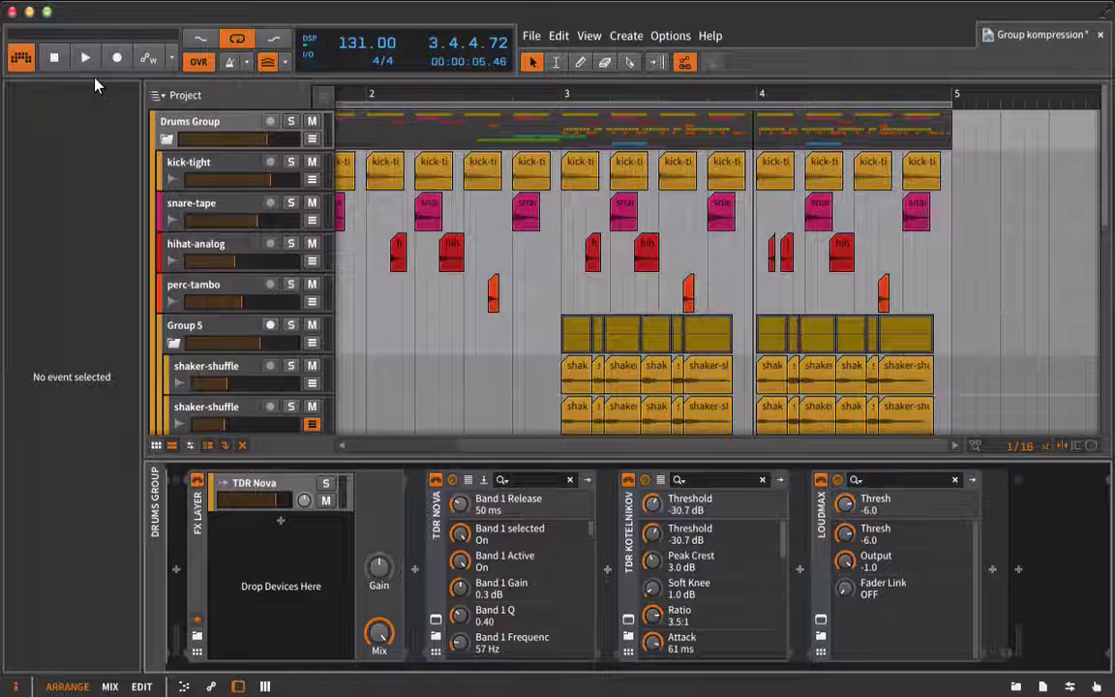
# Step: Insert LaPetiteExcite from the Mix Tools plugins between TDR Nova and TDR Kotelnikov on the Drums Group
pyautogui.click(184, 163)
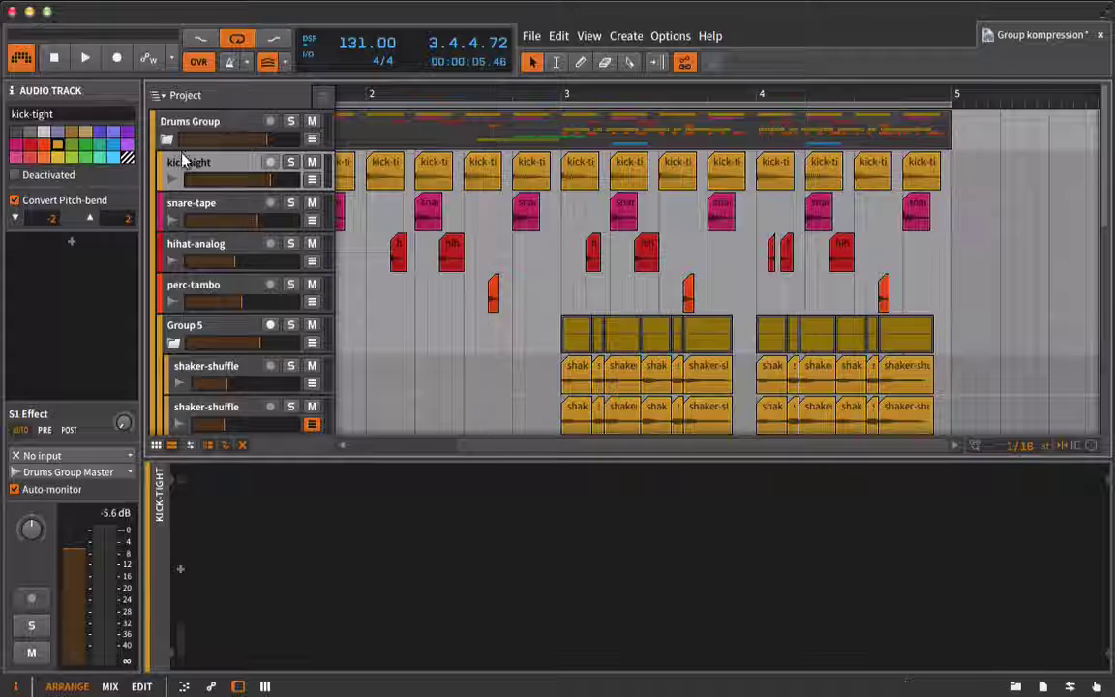
pyautogui.click(189, 122)
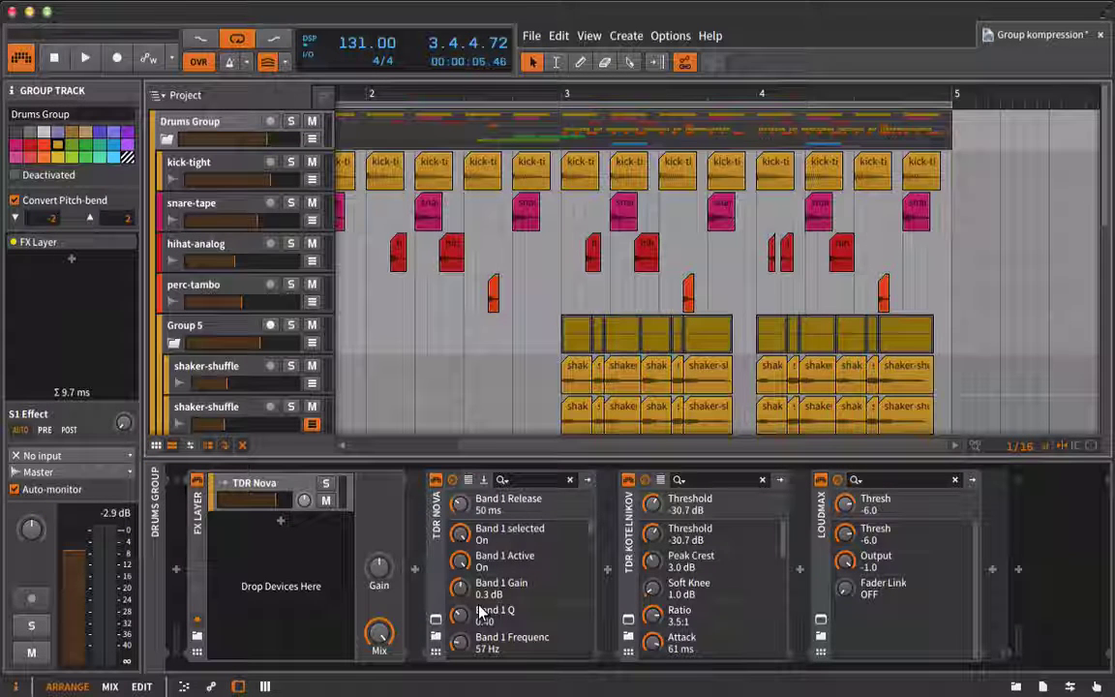
pyautogui.click(1015, 687)
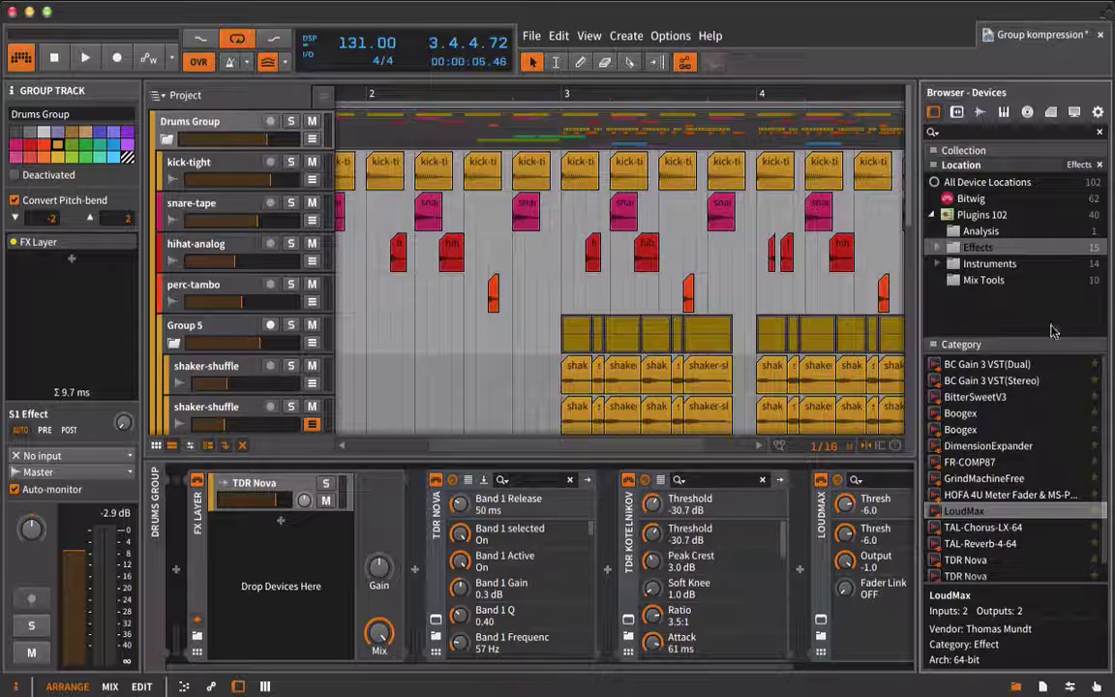
pyautogui.click(983, 280)
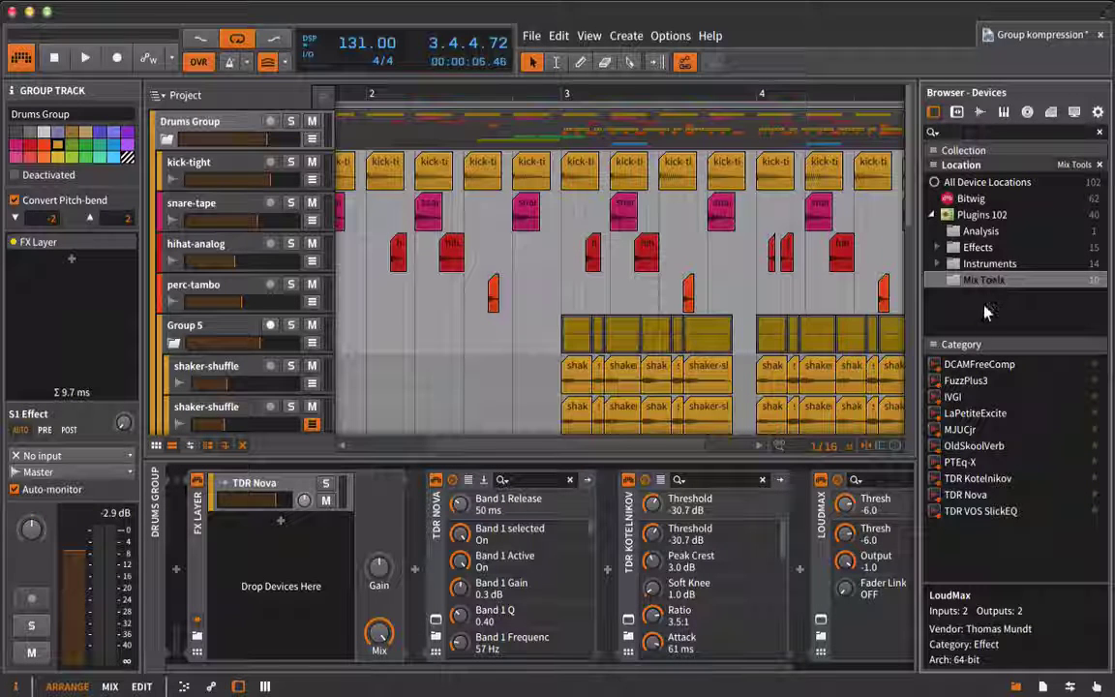
pyautogui.click(948, 412)
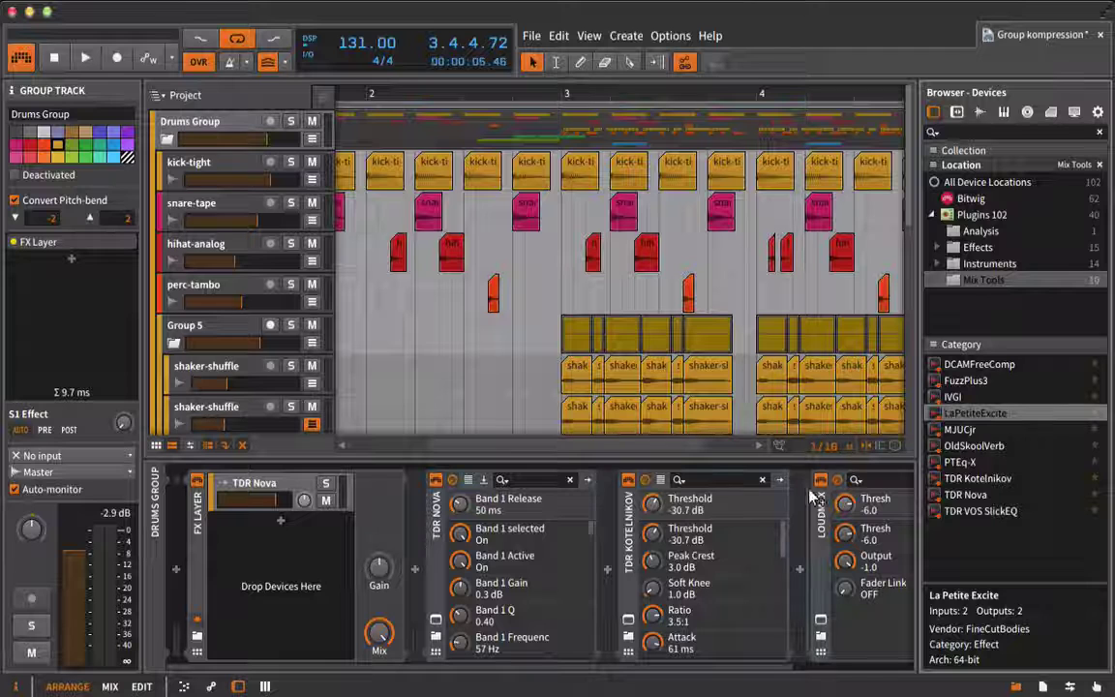
pyautogui.moveTo(609, 550); pyautogui.dragTo(608, 550)
pyautogui.press('b')
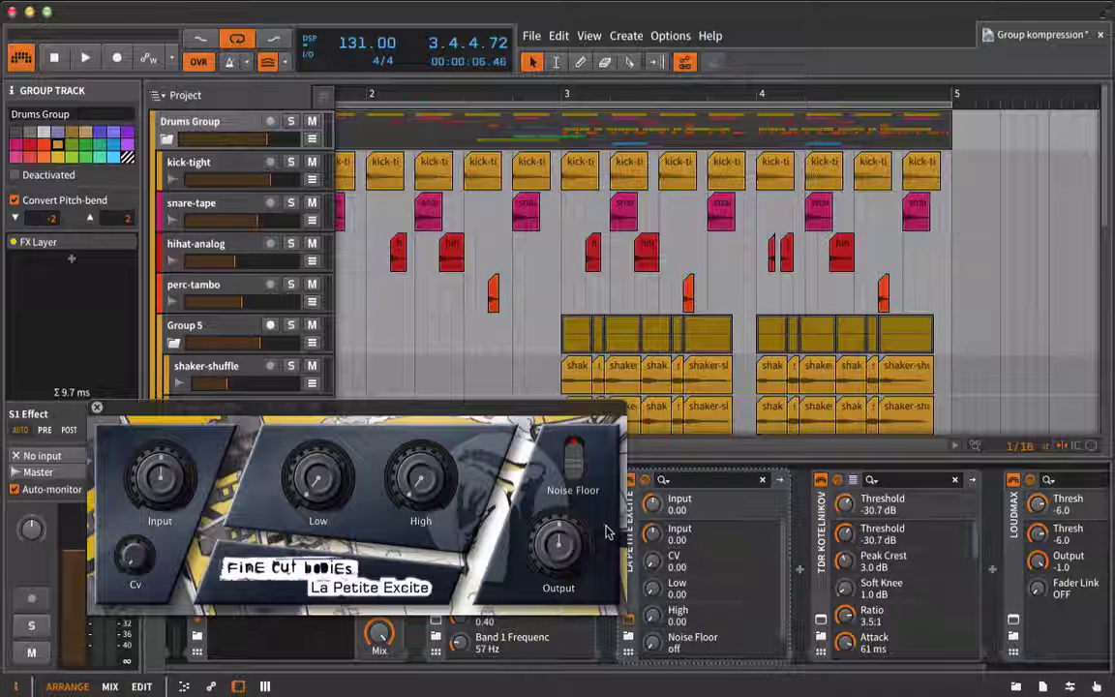
# Step: Set La Petite Excite's High to 0.56 and Output to -0.71 during playback, and toggle the device to compare
pyautogui.press('space')
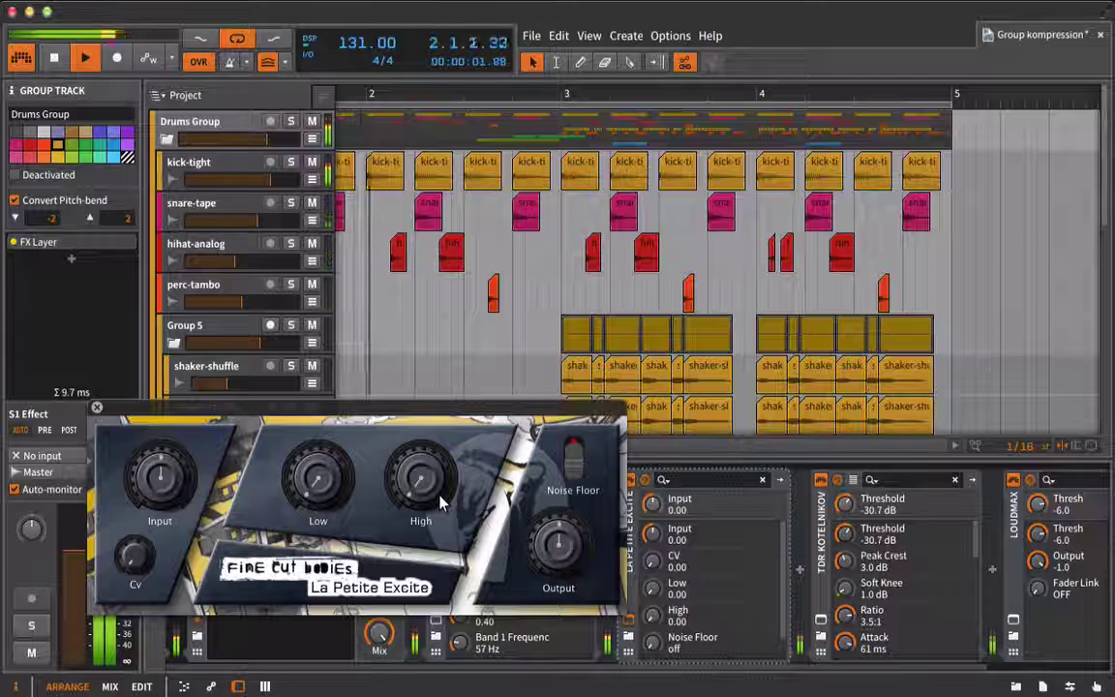
pyautogui.moveTo(440, 502); pyautogui.dragTo(430, 474)
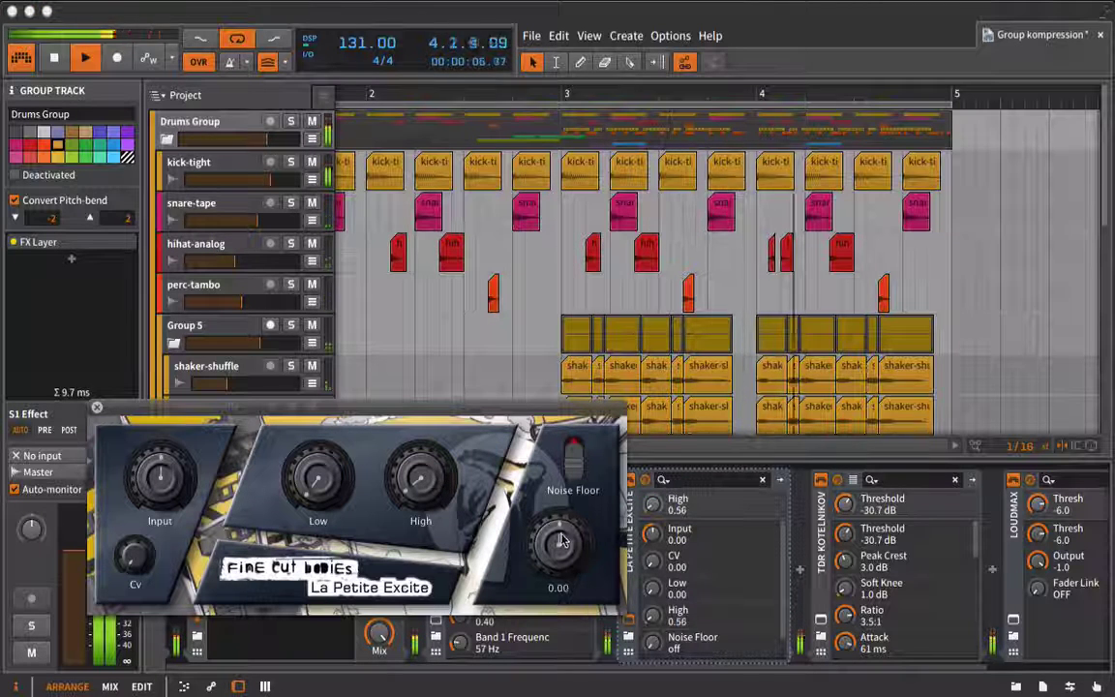
pyautogui.moveTo(558, 540); pyautogui.dragTo(558, 552)
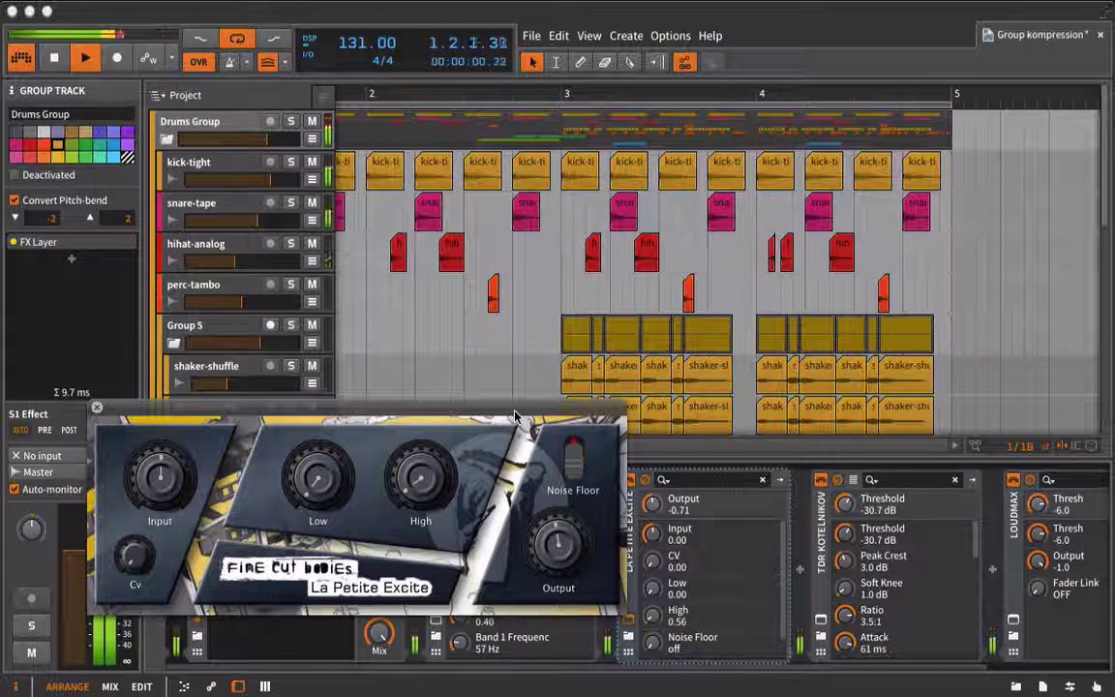
pyautogui.moveTo(513, 411); pyautogui.dragTo(454, 338)
pyautogui.click(630, 480)
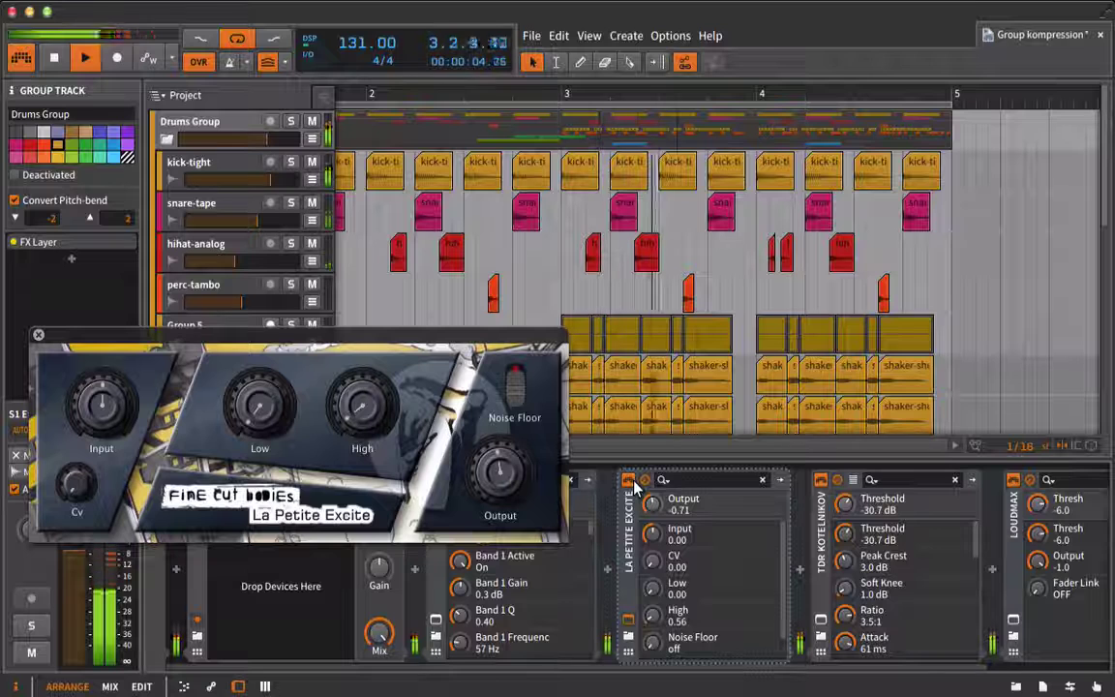
# Step: Reduce La Petite Excite's High amount to 0.35 and close its plugin window
pyautogui.click(366, 389)
pyautogui.moveTo(365, 389); pyautogui.dragTo(368, 398)
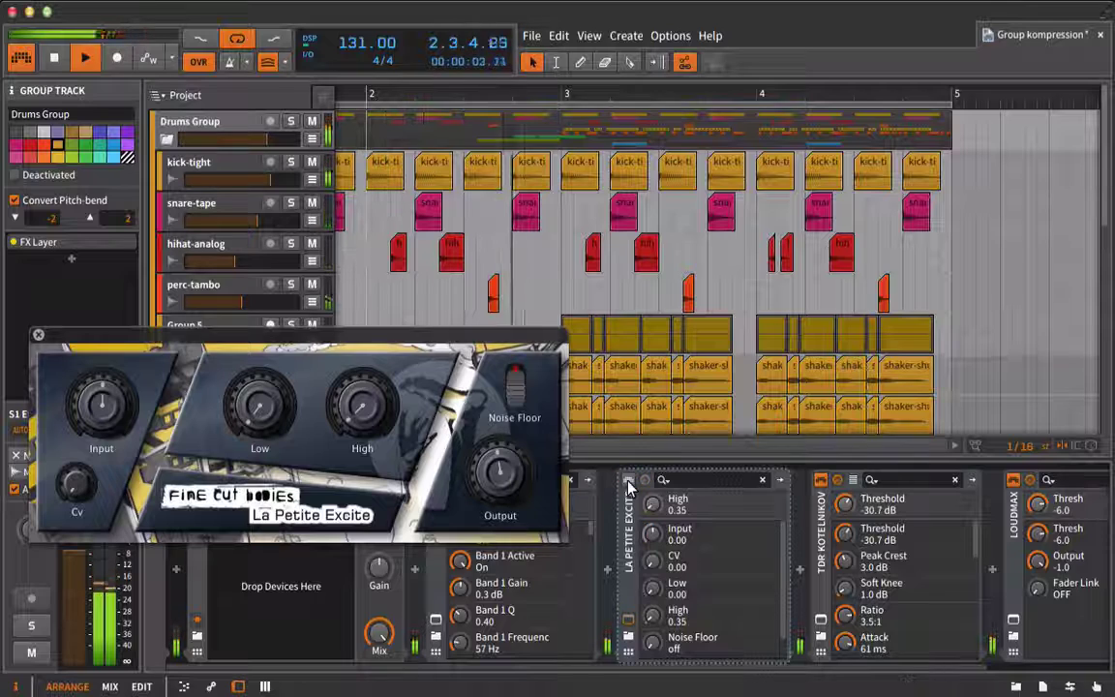
pyautogui.click(38, 336)
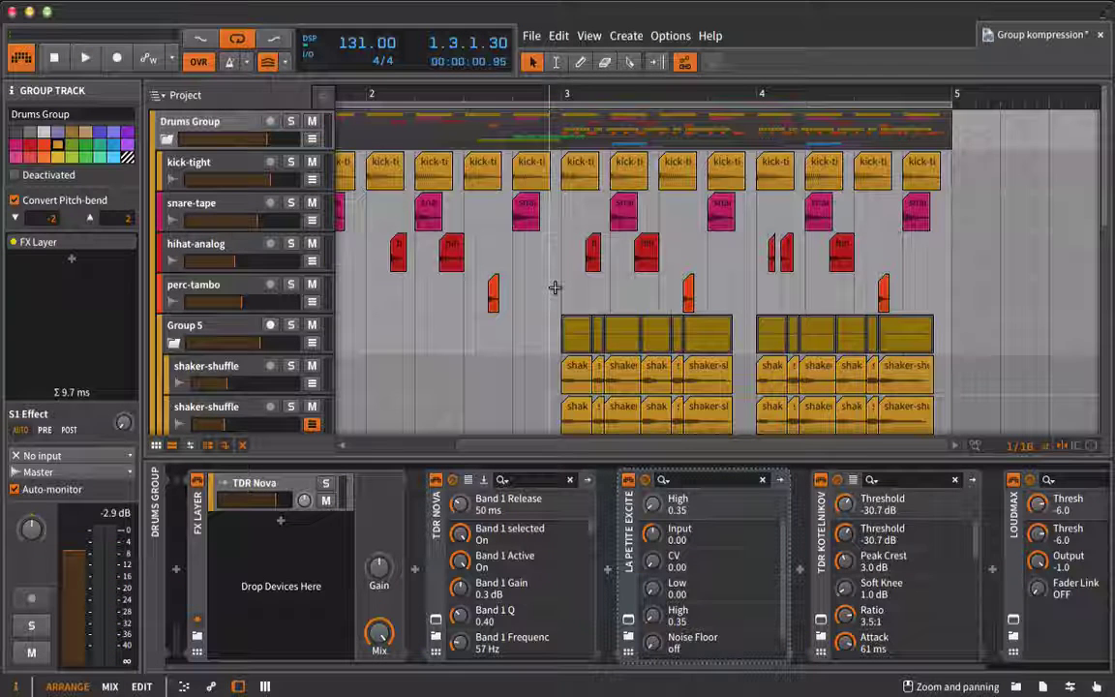
# Step: Open LoudMax on the Drums Group, set its threshold to 0.0 dB, and play the loop
pyautogui.hscroll(3, 895, 527)
pyautogui.click(874, 545)
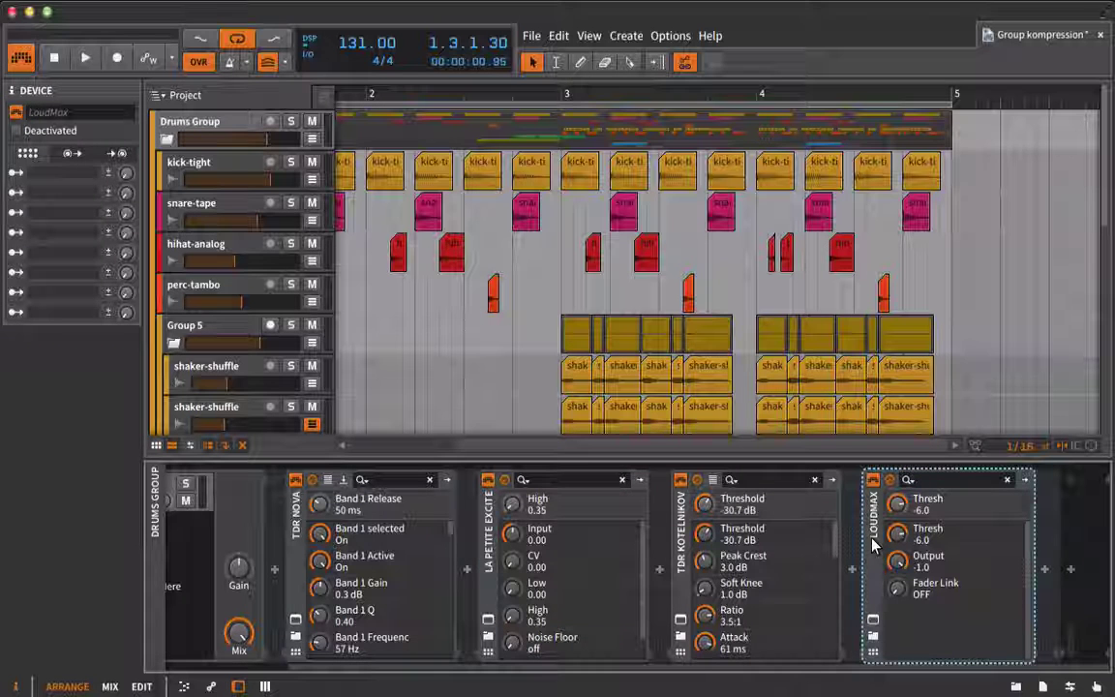
pyautogui.click(874, 619)
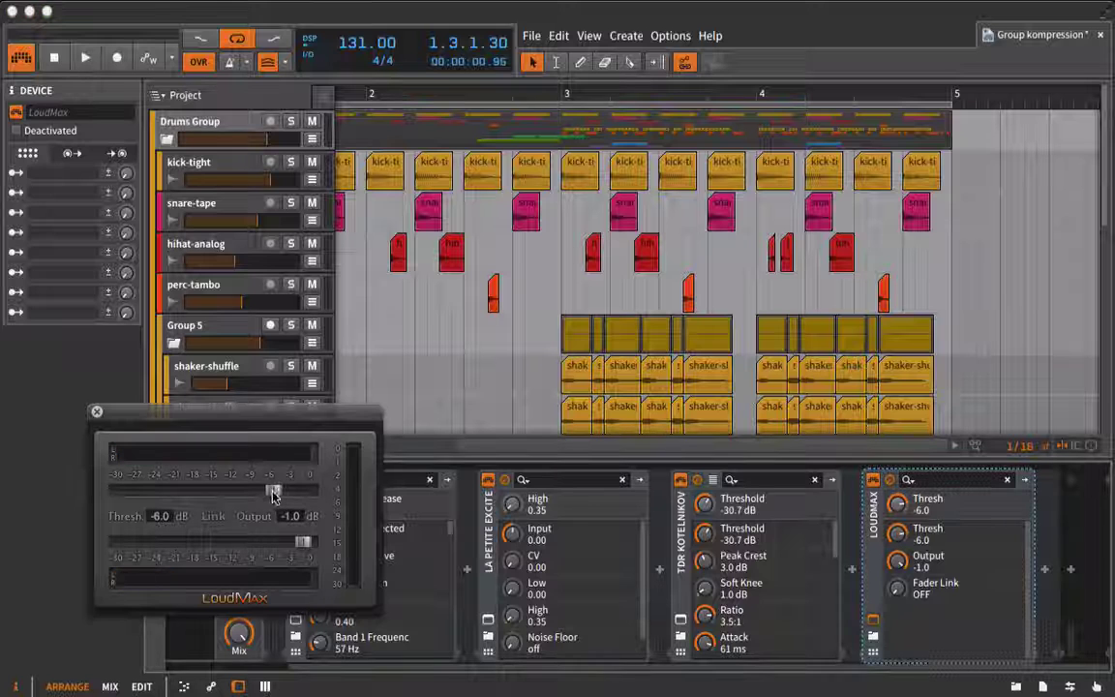
pyautogui.moveTo(273, 496); pyautogui.dragTo(297, 498)
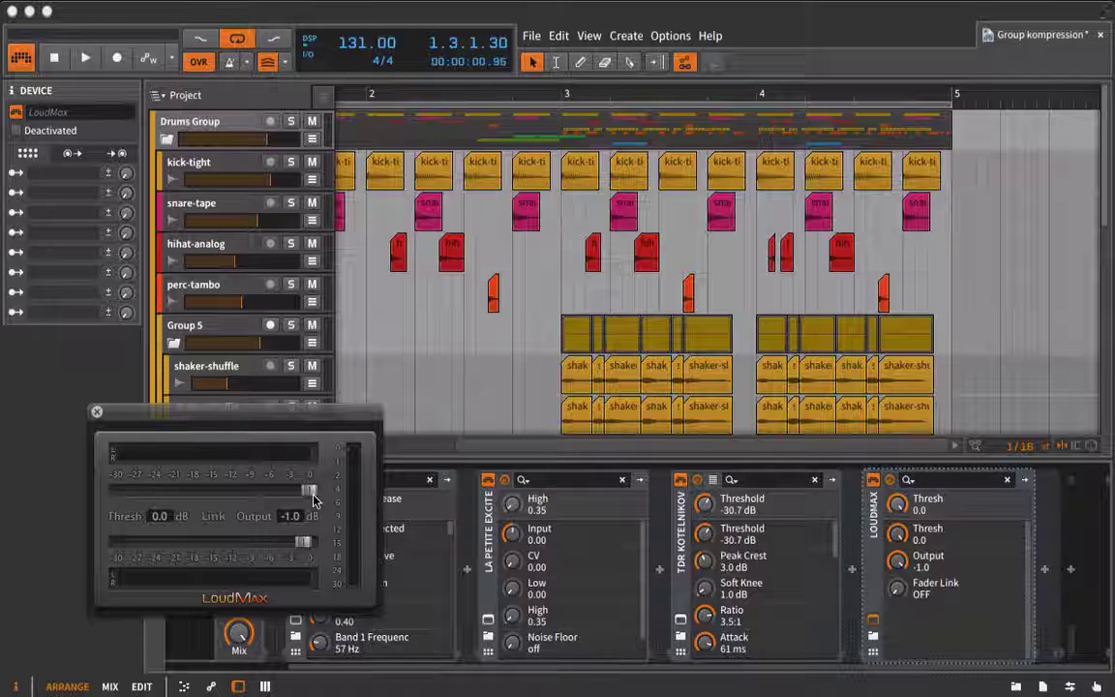
pyautogui.press('space')
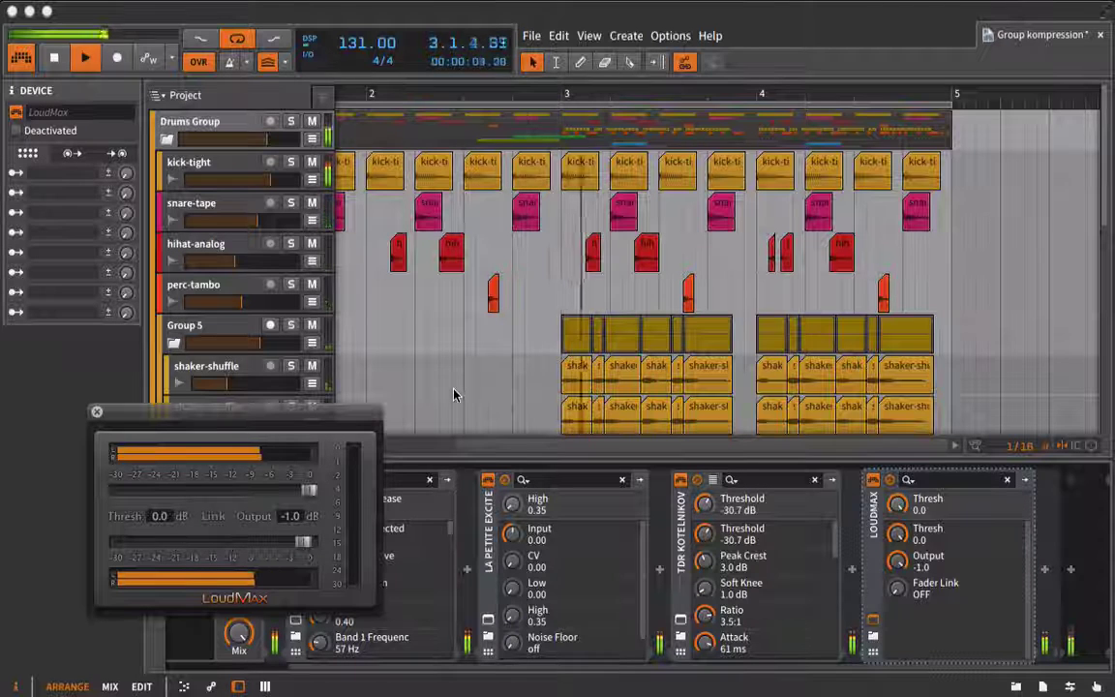
# Step: Stop playback and insert IVGI from the Mix Tools plugins between TDR Kotelnikov and LoudMax on the Drums Group
pyautogui.press('space')
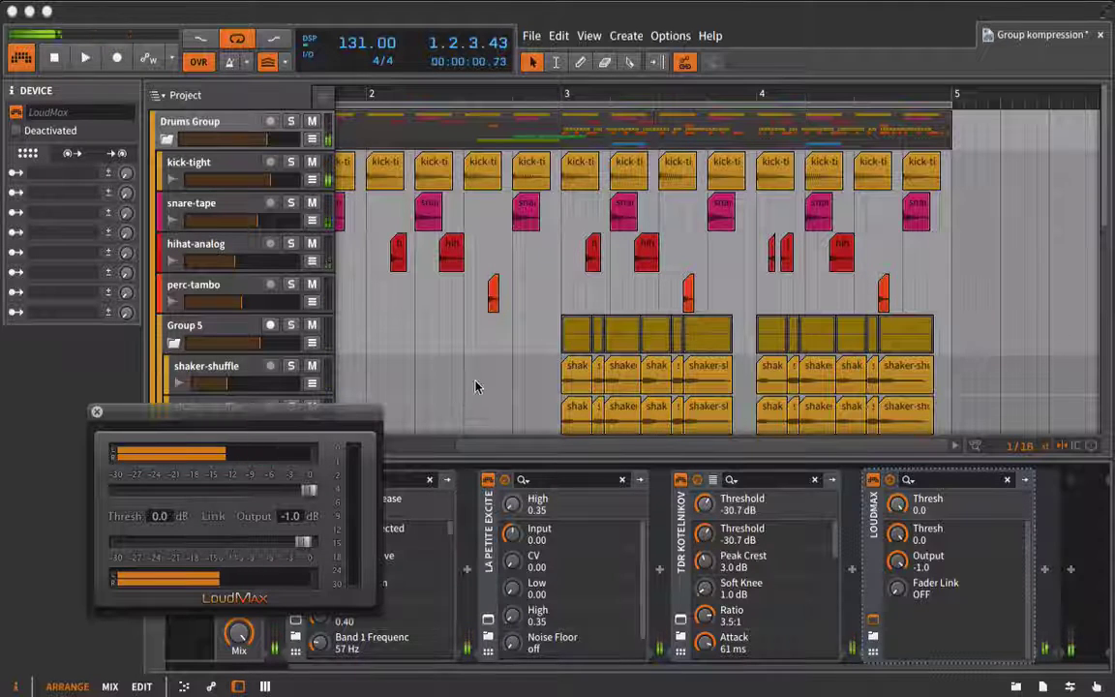
pyautogui.click(1016, 685)
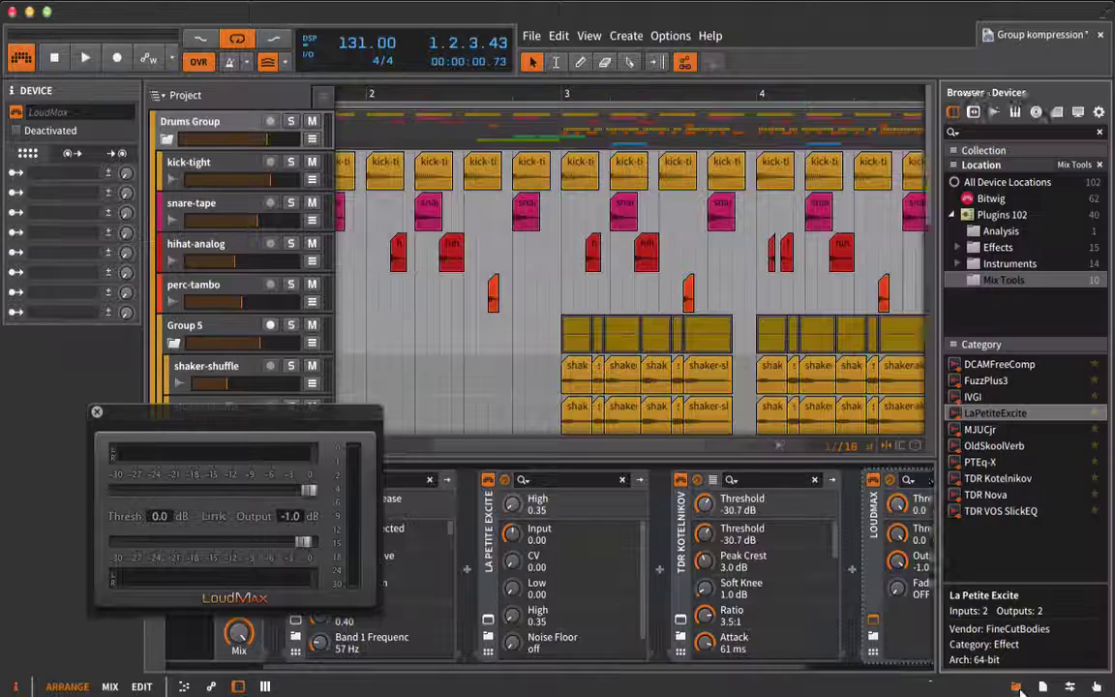
pyautogui.moveTo(951, 401); pyautogui.dragTo(853, 523)
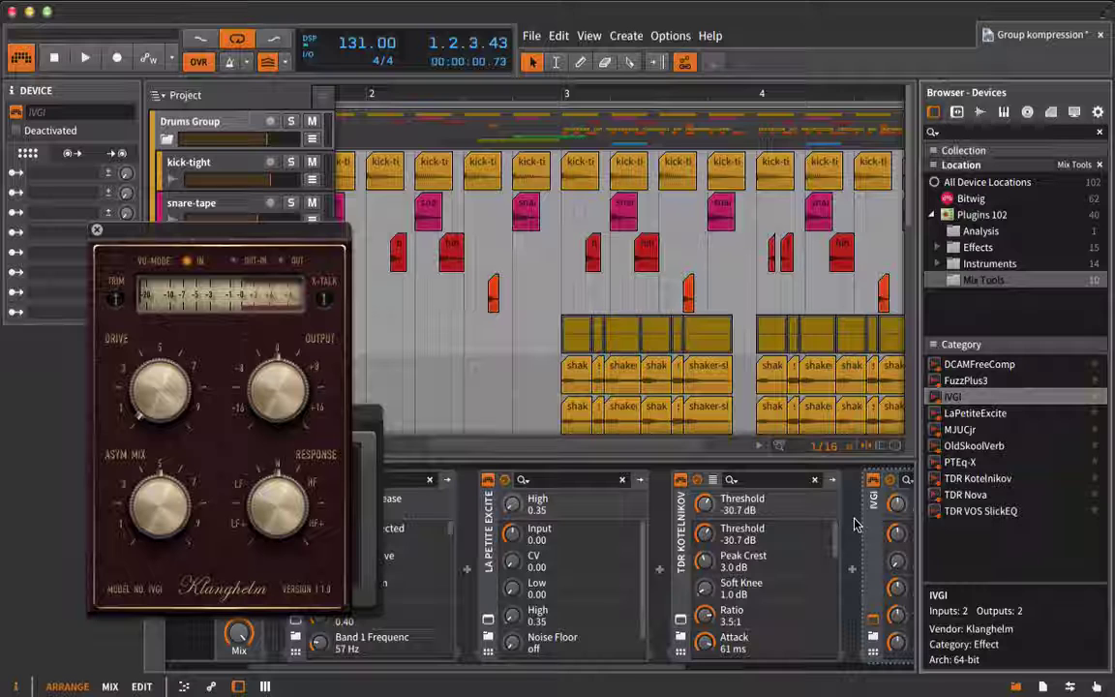
# Step: Set IVGI's Drive to 3.10, Asymmetry to 8.58 and Freq Response to 1.6 while auditioning the loop, and close its plugin window
pyautogui.press('space')
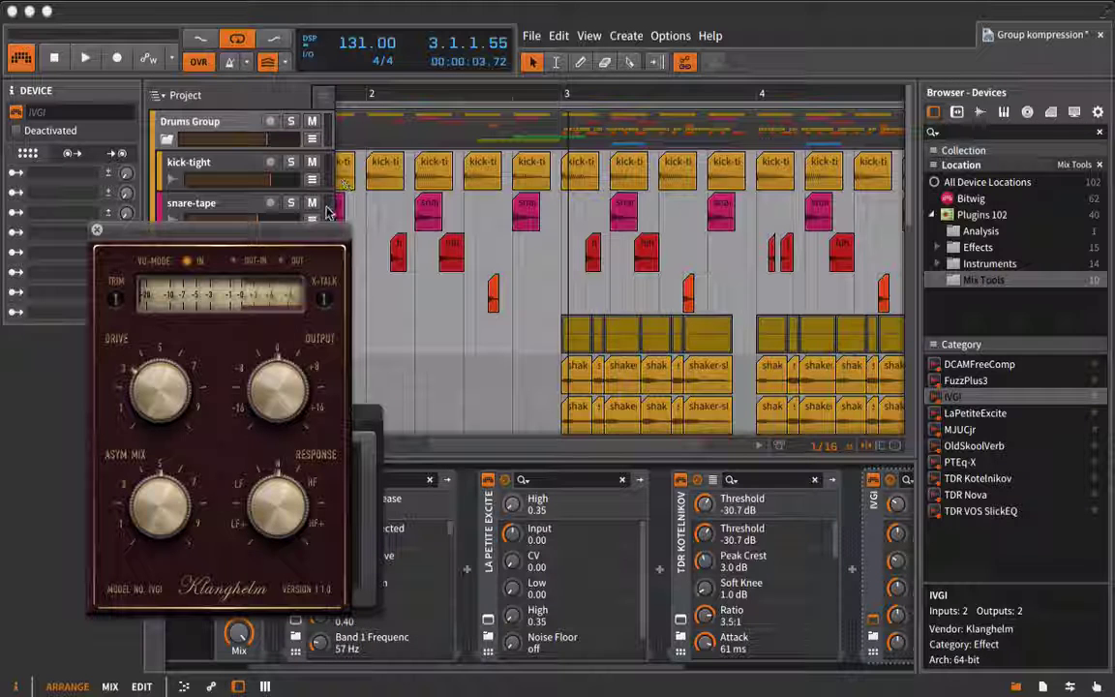
pyautogui.press('space')
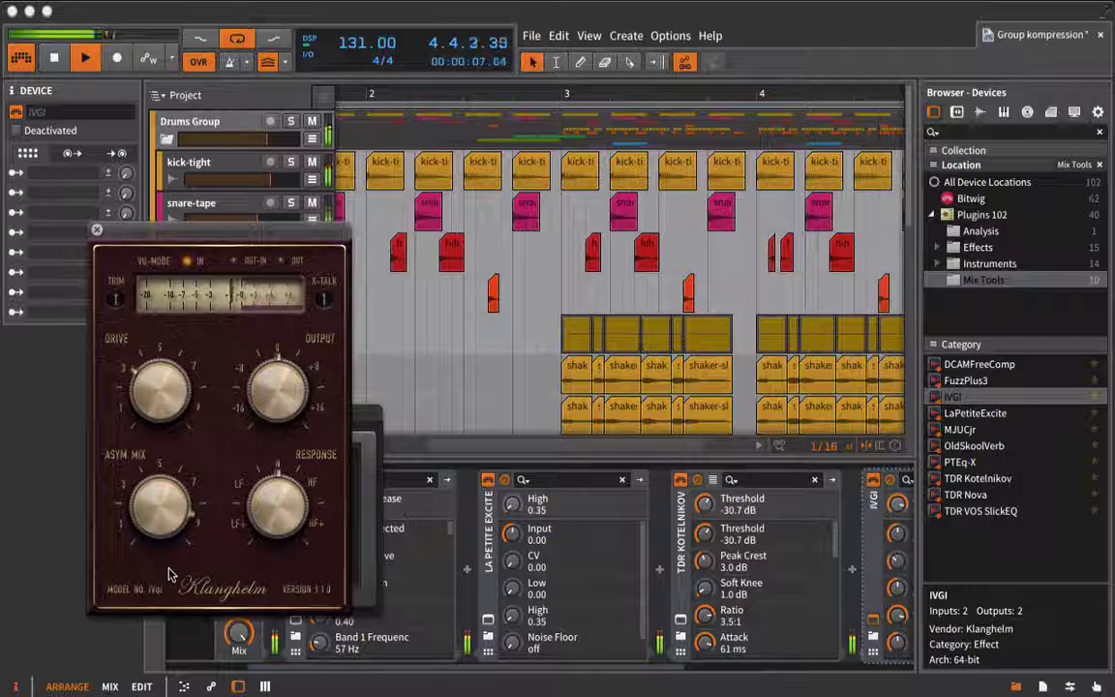
pyautogui.moveTo(163, 230); pyautogui.dragTo(351, 170)
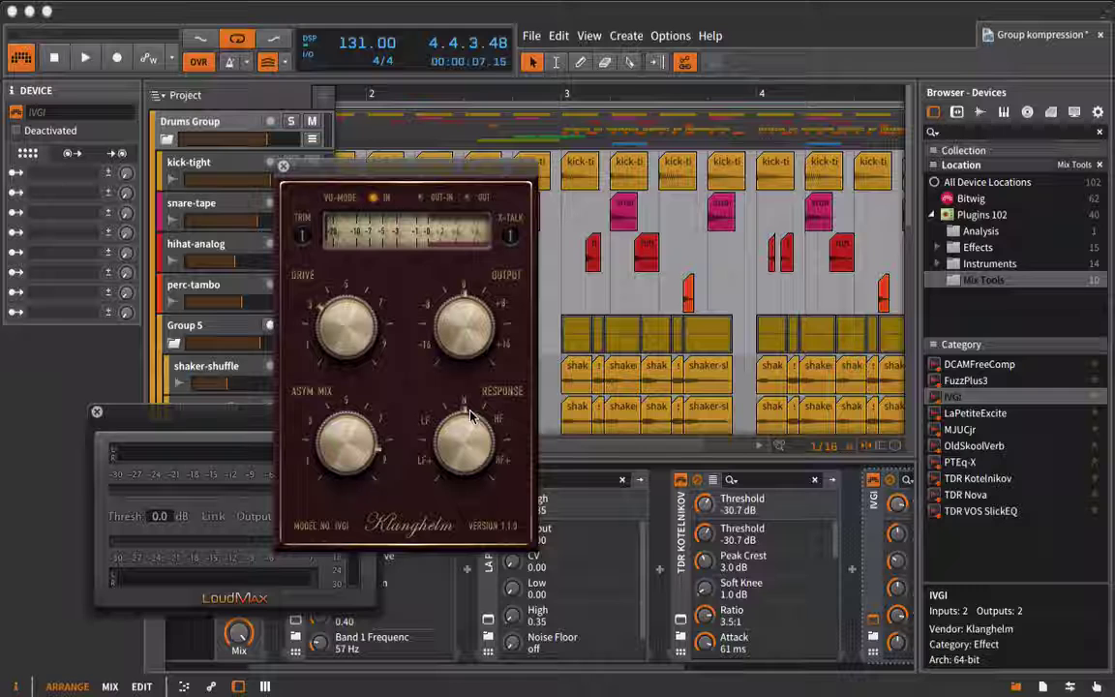
pyautogui.press('space')
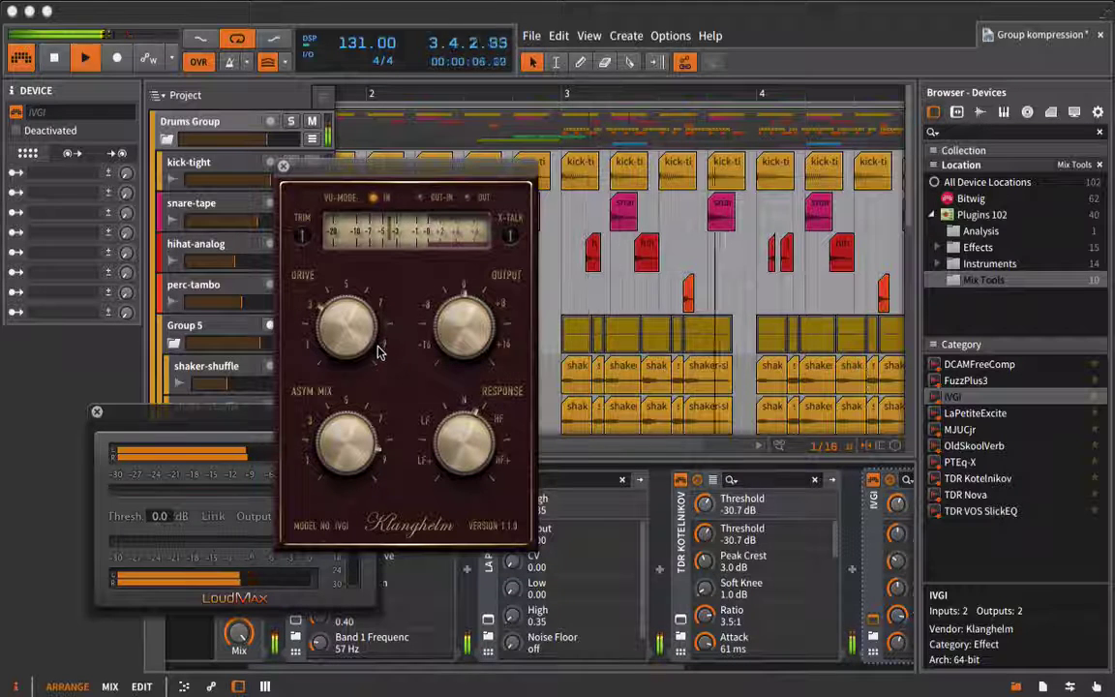
pyautogui.click(283, 166)
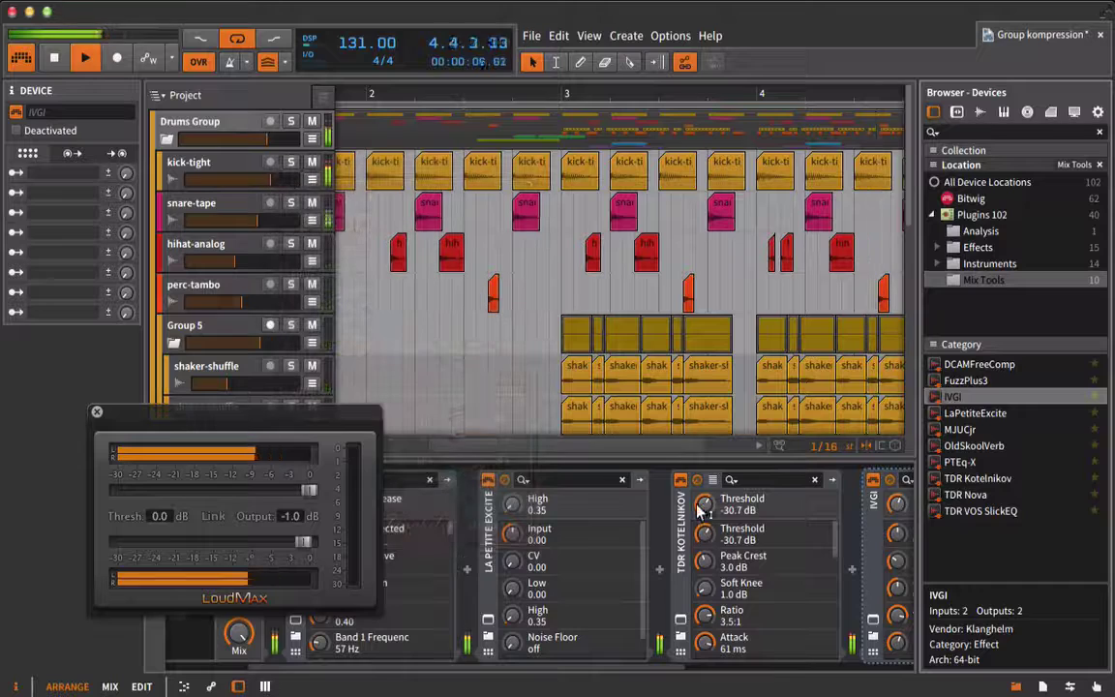
# Step: Switch IVGI off and on to compare during playback, and lower LoudMax's threshold to -4.8 dB
pyautogui.hscroll(3, 698, 510)
pyautogui.click(613, 481)
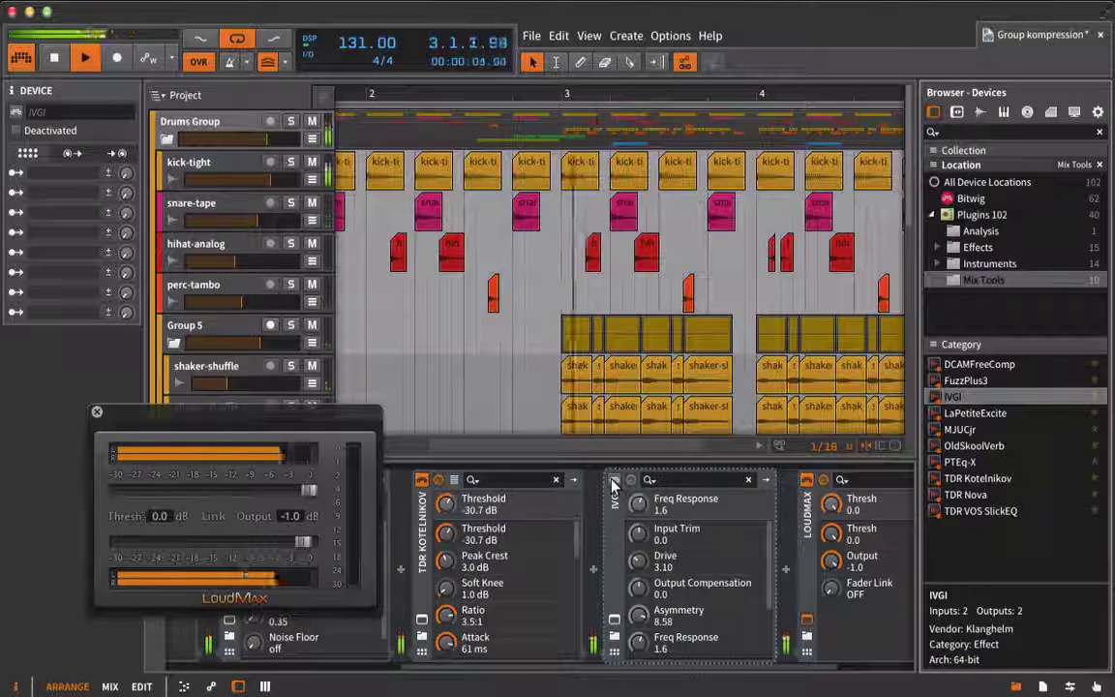
pyautogui.click(614, 480)
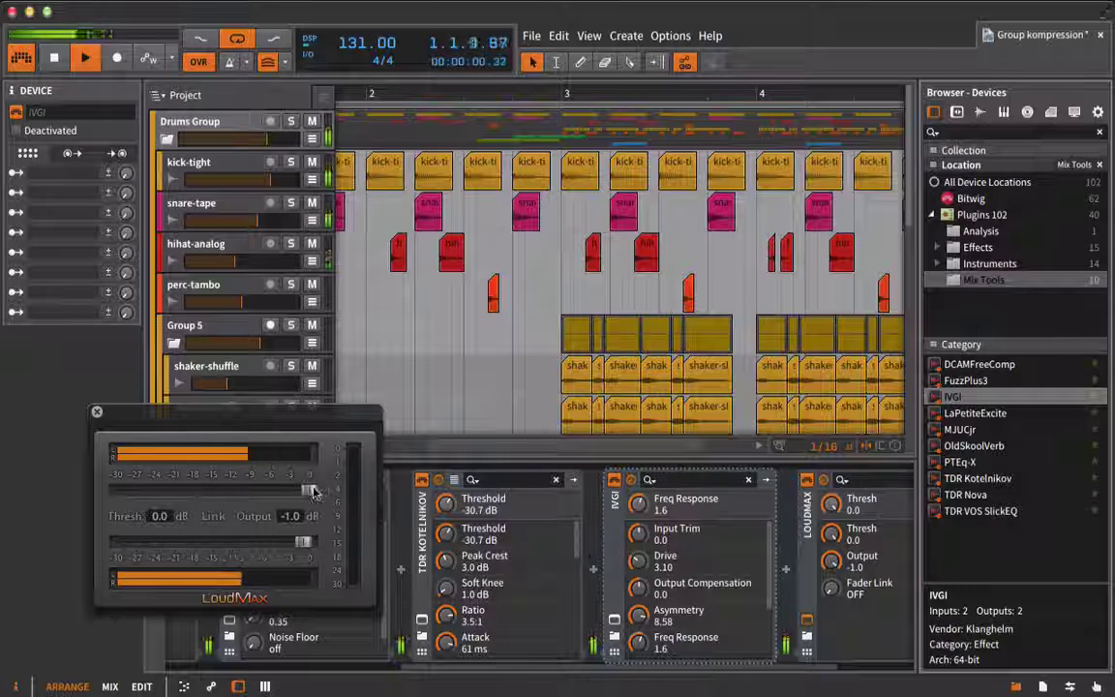
pyautogui.moveTo(311, 492); pyautogui.dragTo(278, 499)
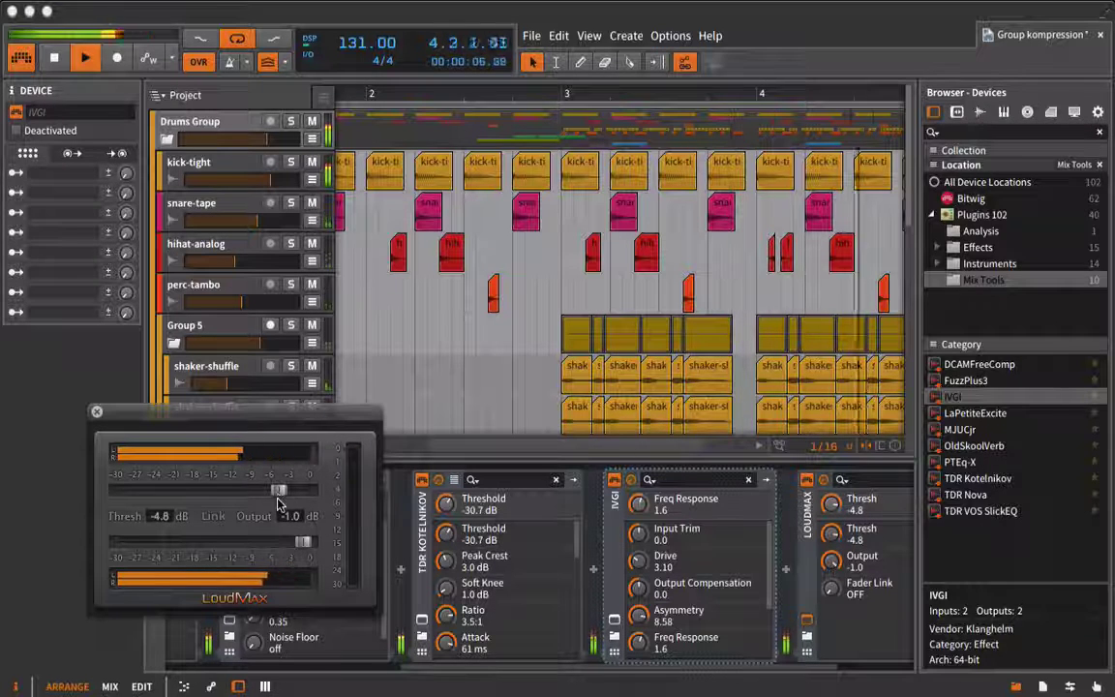
# Step: Reopen IVGI, set Drive to 4.10, Asymmetry to 9.35 and Freq Response to 4.3 during playback, and close its window
pyautogui.click(614, 619)
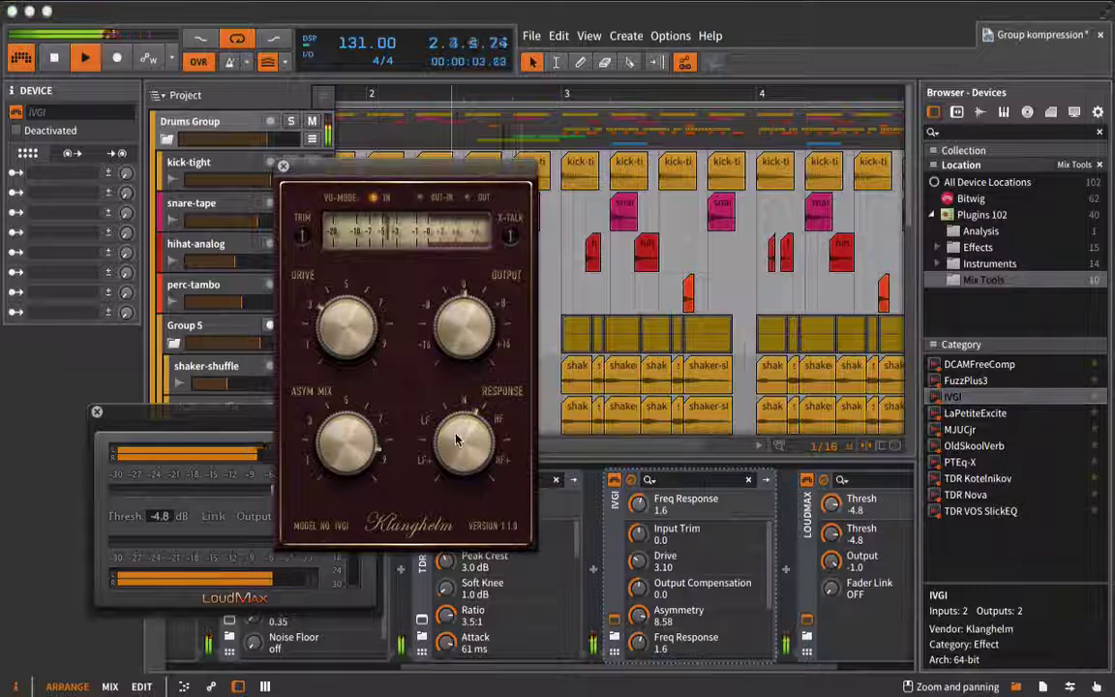
pyautogui.moveTo(456, 434); pyautogui.dragTo(454, 349)
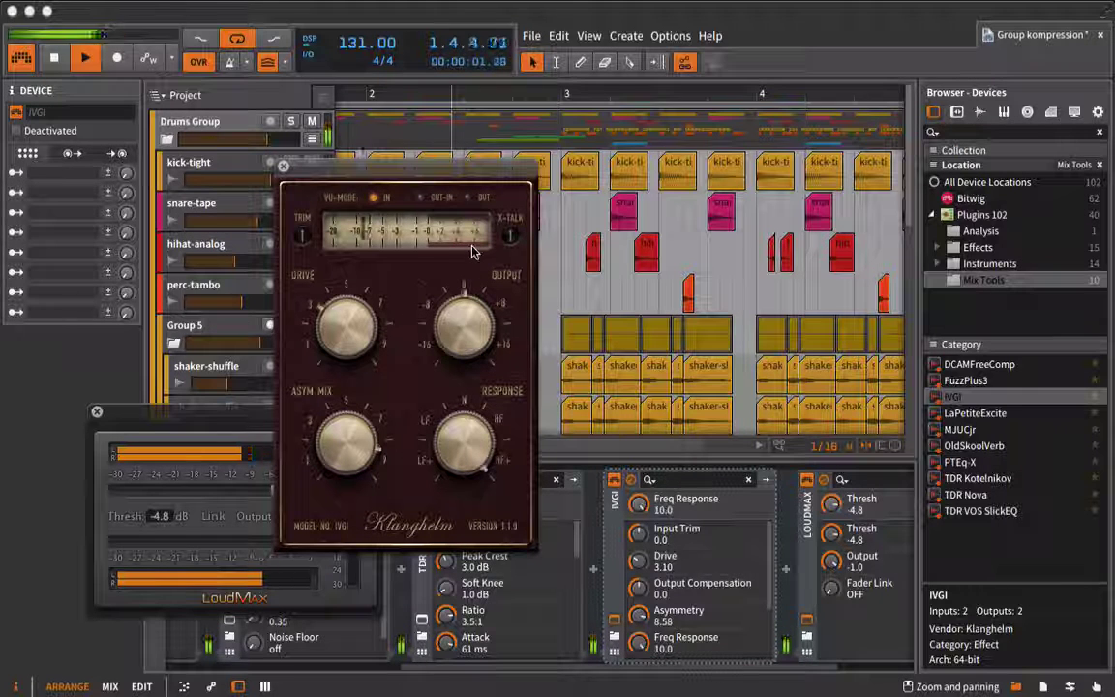
pyautogui.moveTo(426, 447); pyautogui.dragTo(421, 469)
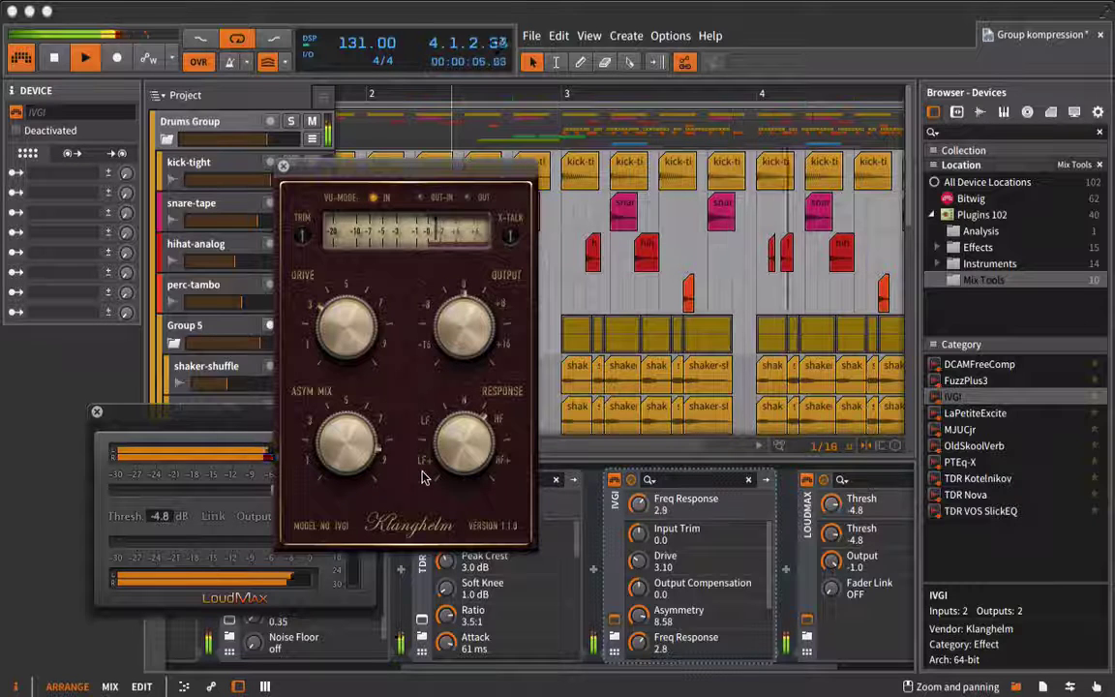
pyautogui.moveTo(337, 464); pyautogui.dragTo(334, 619)
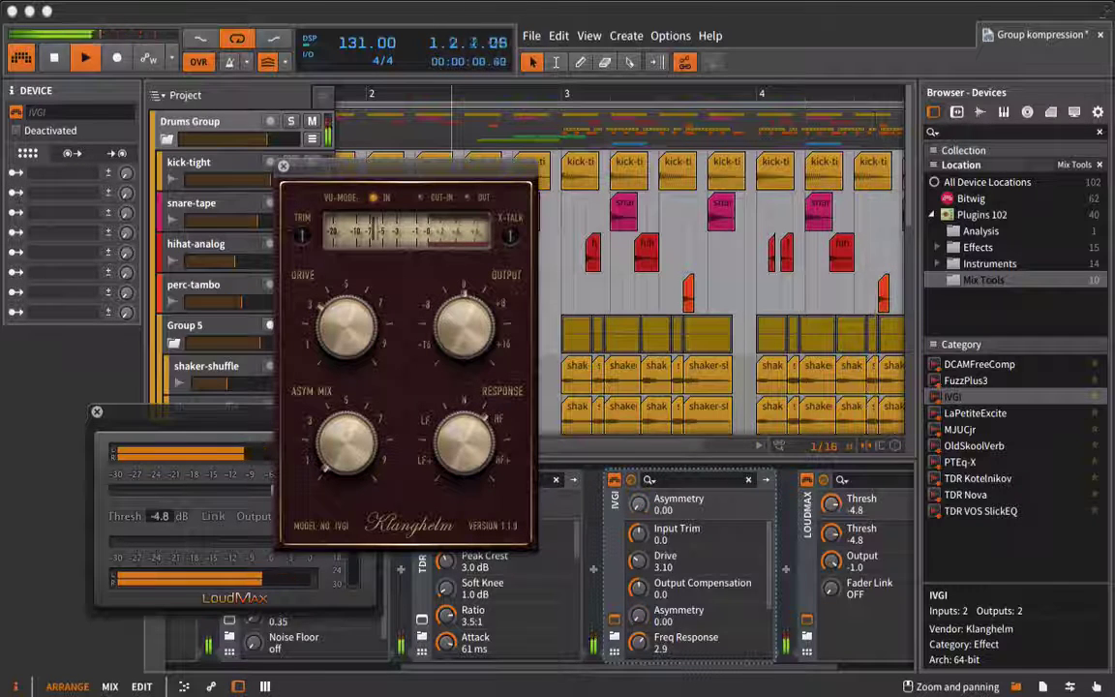
pyautogui.moveTo(377, 557); pyautogui.dragTo(383, 448)
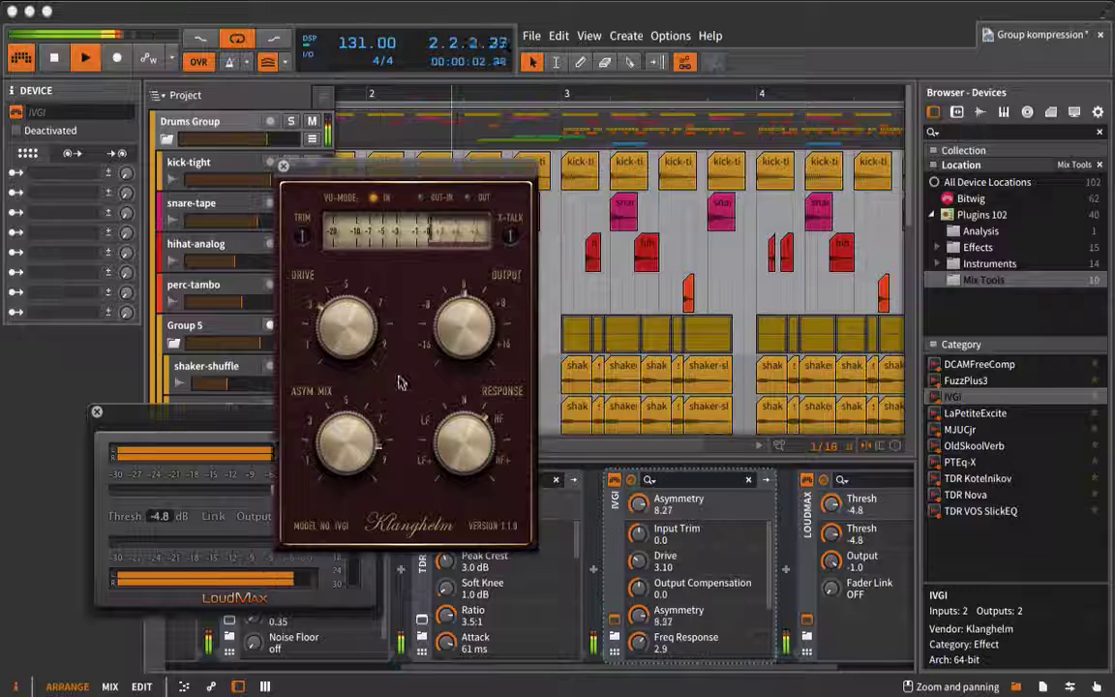
pyautogui.moveTo(396, 362); pyautogui.dragTo(375, 306)
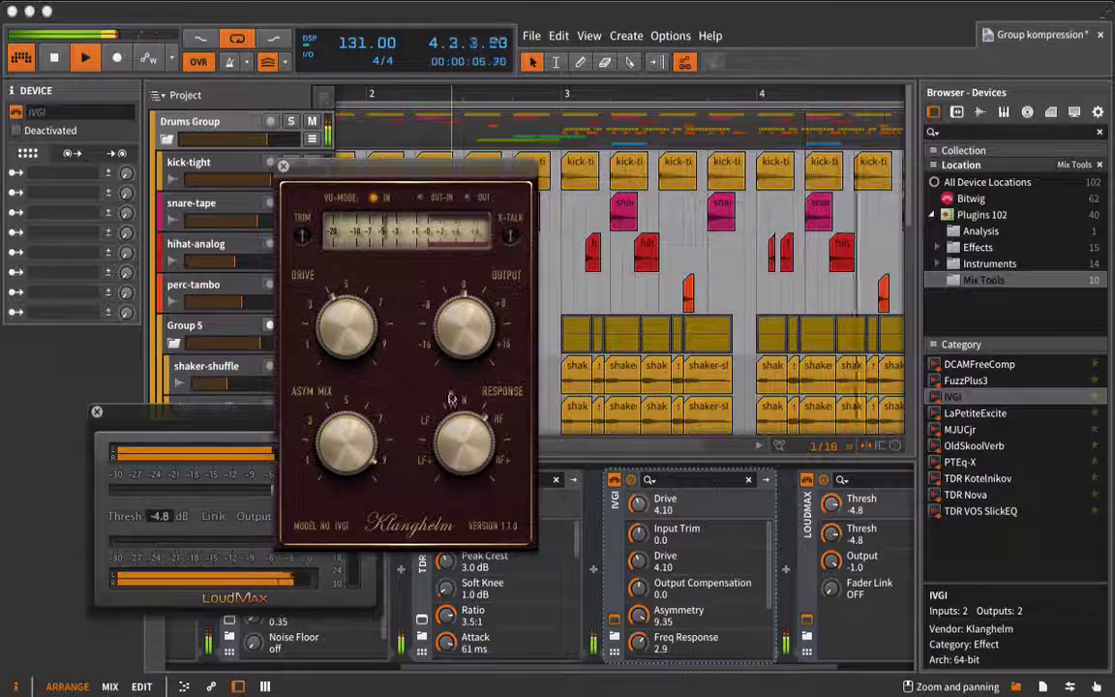
pyautogui.moveTo(453, 414); pyautogui.dragTo(442, 385)
pyautogui.click(284, 165)
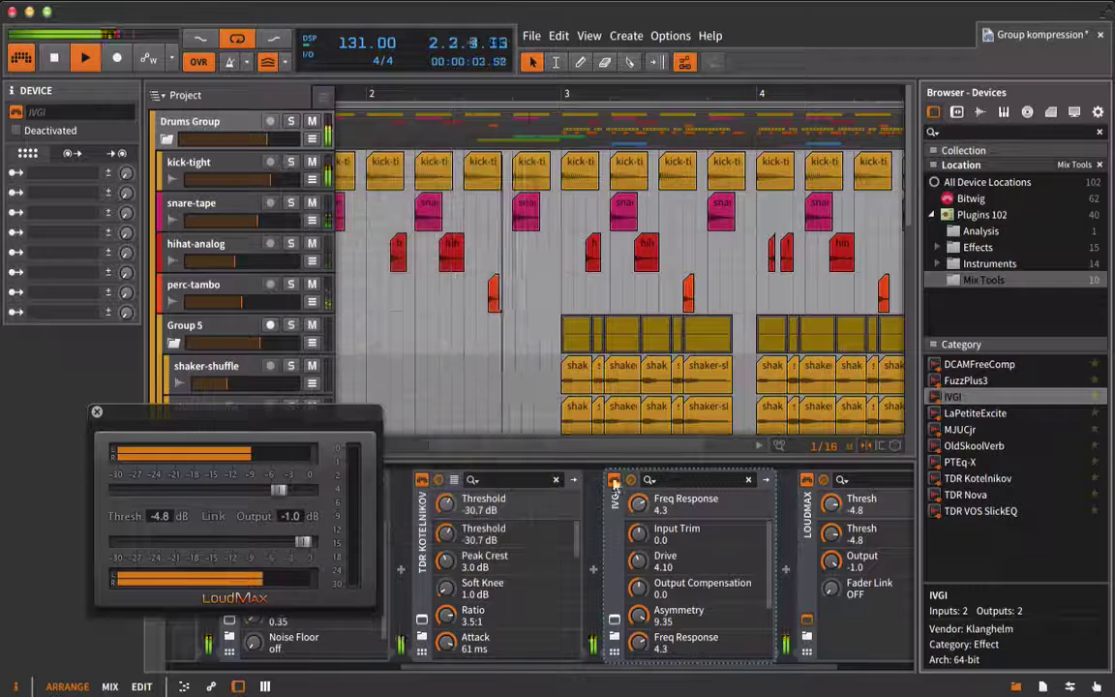
# Step: Close LoudMax's window, set TDR Nova's Band 1 ratio to 1.8:1 and close its plugin window
pyautogui.click(96, 412)
pyautogui.hscroll(-5, 387, 563)
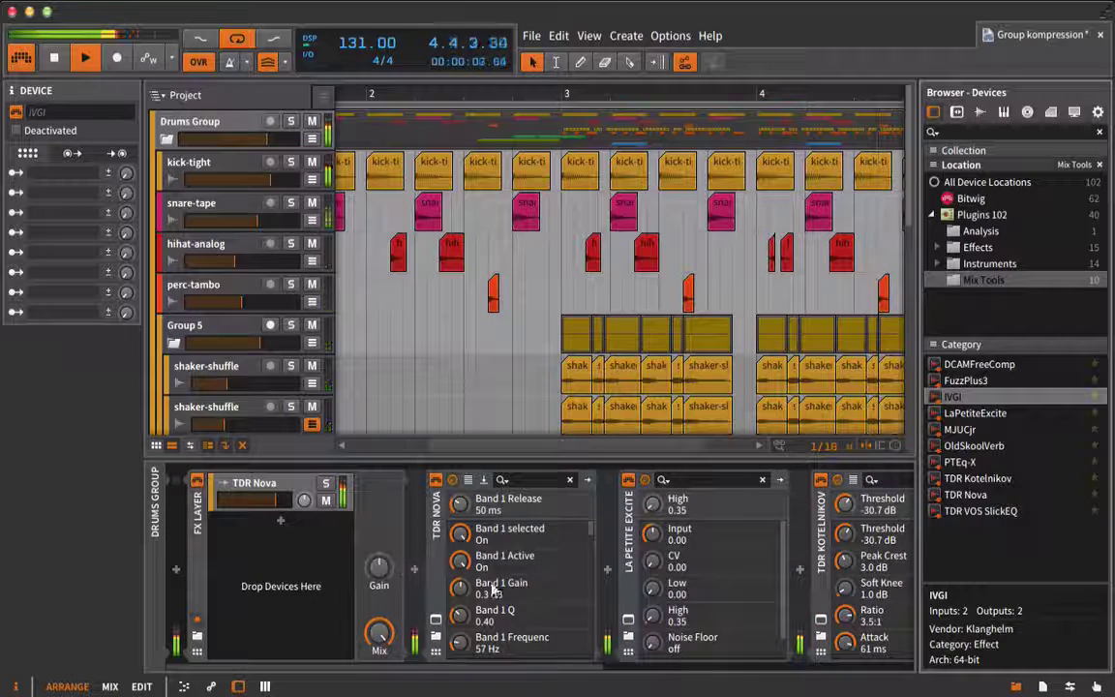
pyautogui.click(436, 619)
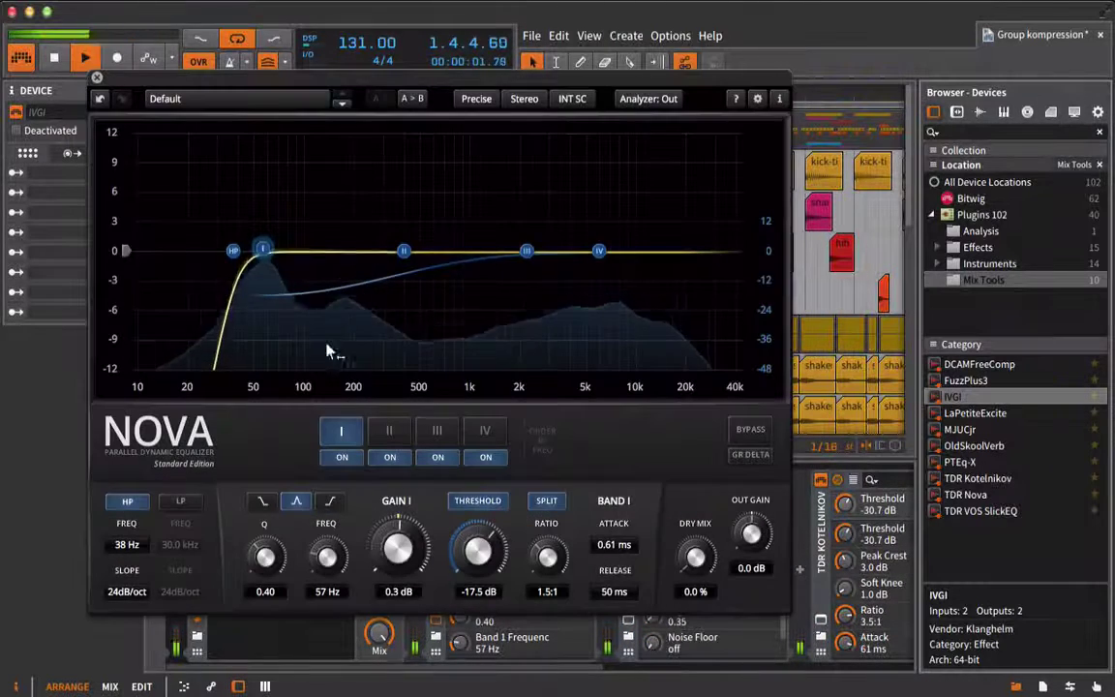
pyautogui.moveTo(550, 560); pyautogui.dragTo(550, 490)
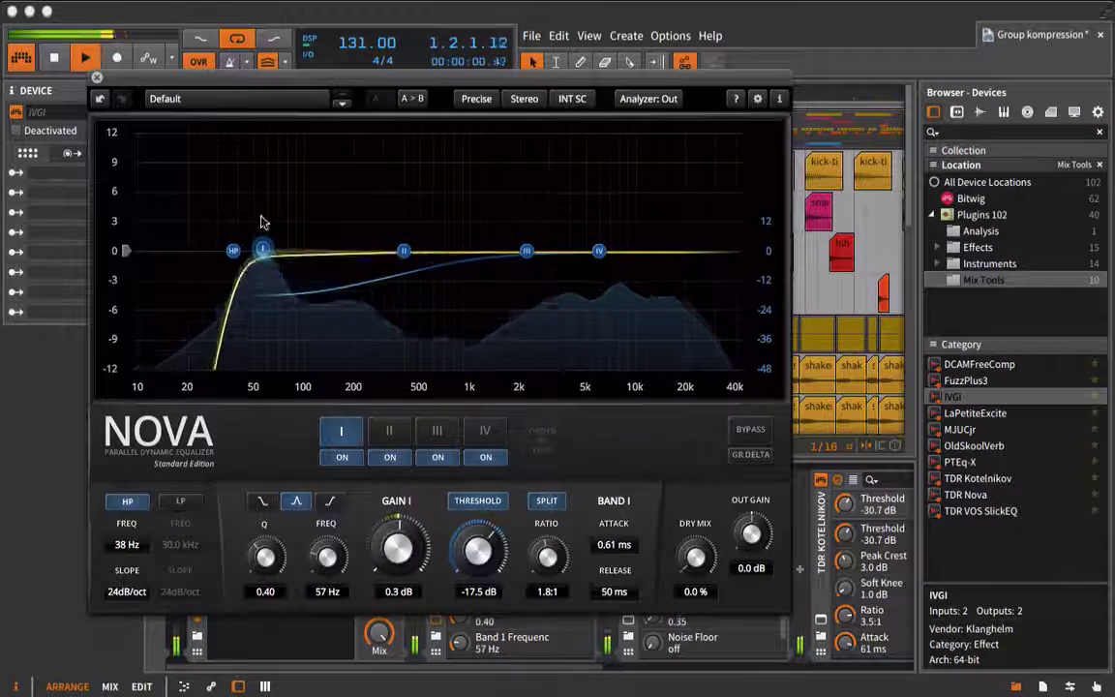
pyautogui.click(96, 76)
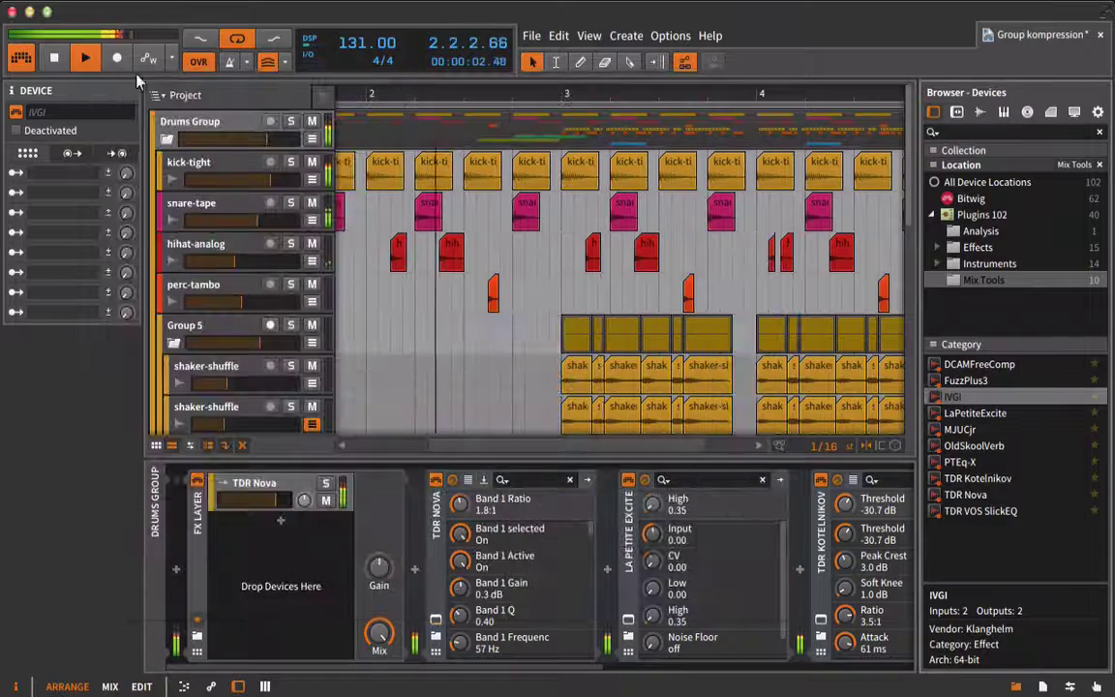
# Step: Compare the drum loop with all Drums Group devices switched off and on
pyautogui.press('space')
pyautogui.press('space')
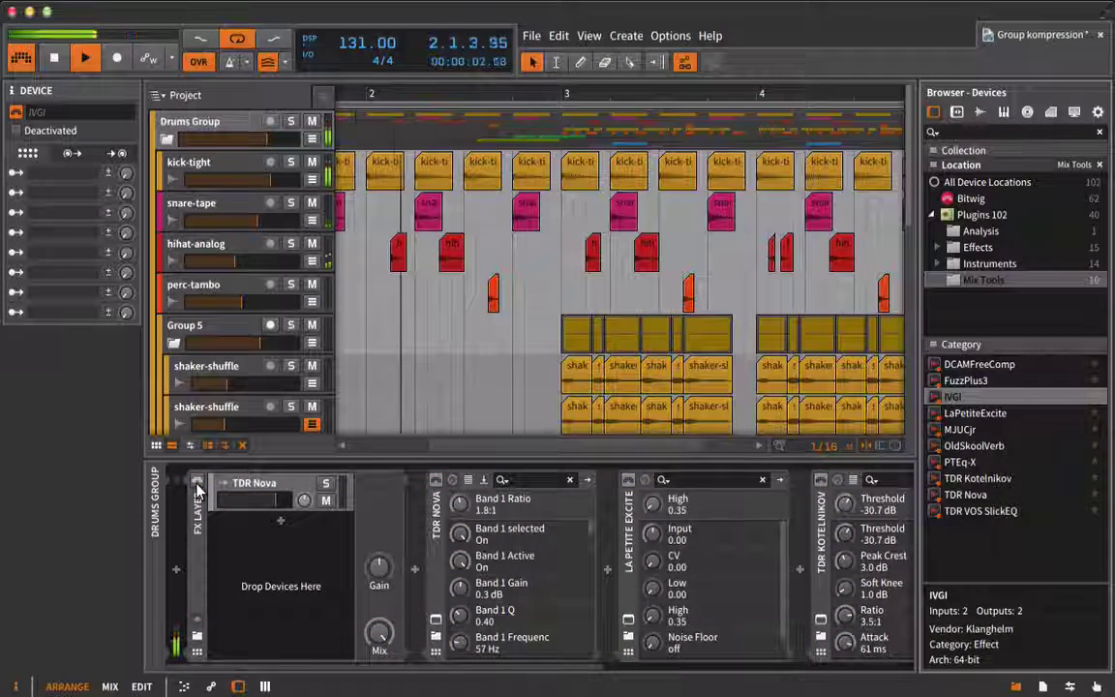
pyautogui.press('space')
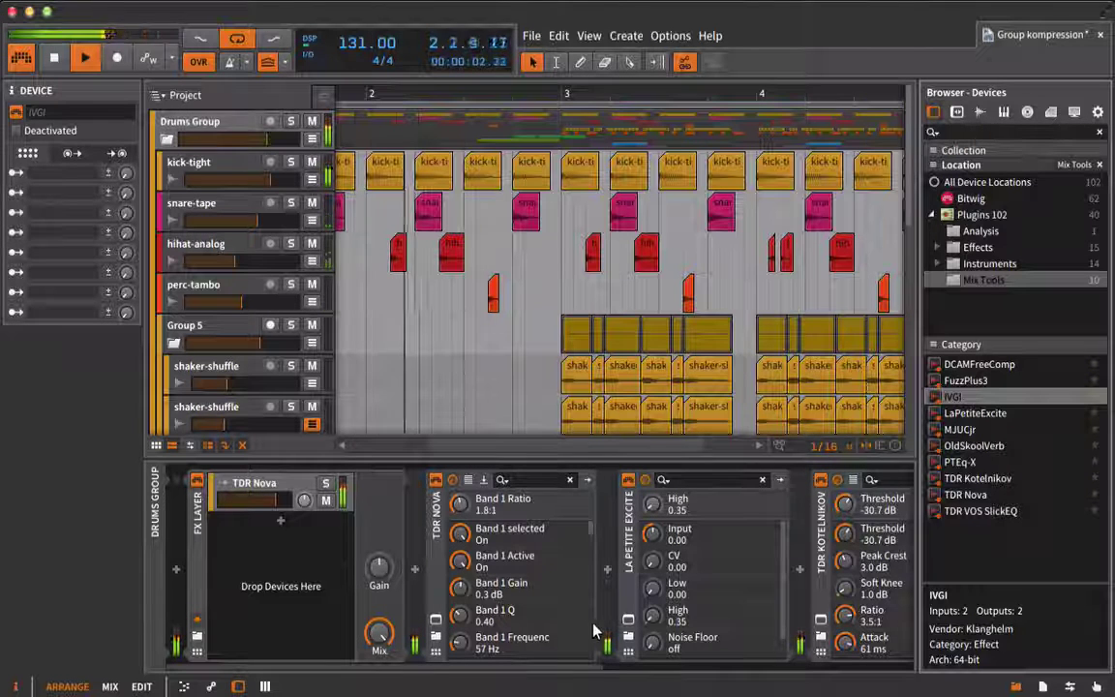
# Step: Reduce La Petite Excite's High amount to 0.25 and stop playback
pyautogui.moveTo(652, 503); pyautogui.dragTo(652, 508)
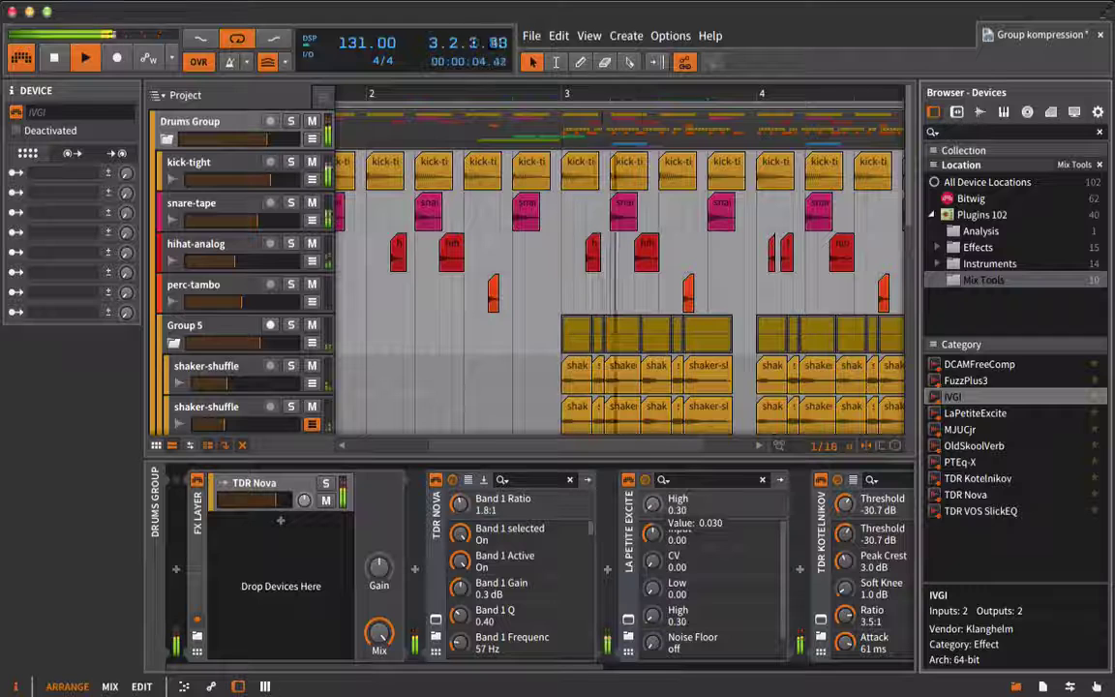
pyautogui.scroll(-1, 652, 504)
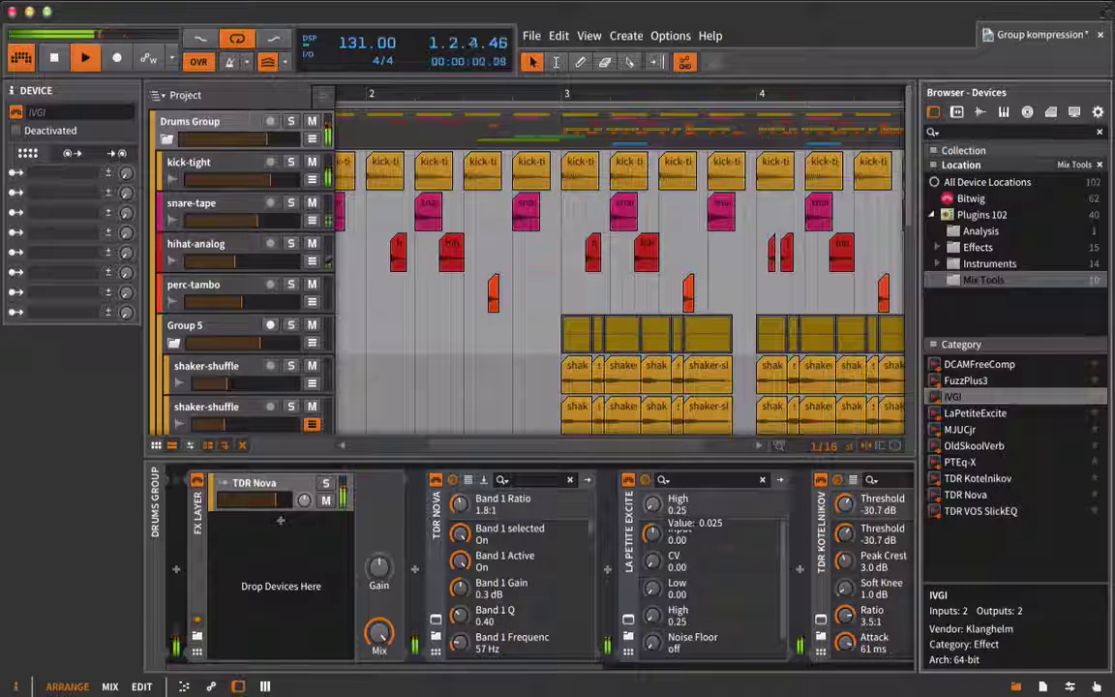
pyautogui.press('Return')
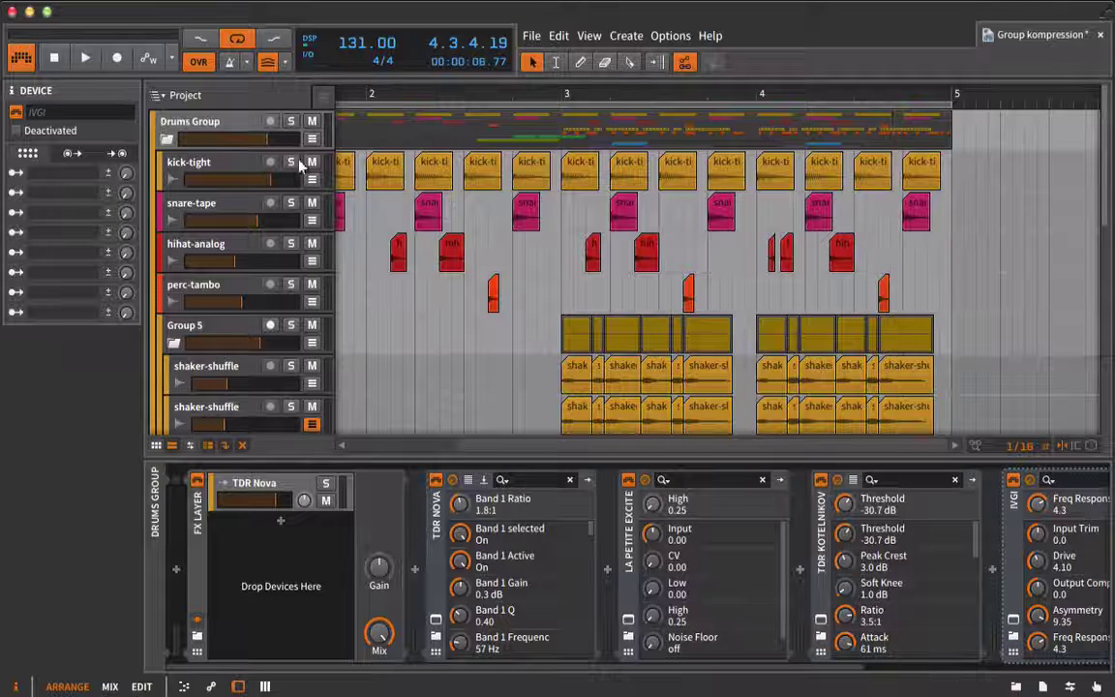
# Step: Rename the group track Group 5 as Shaker Group
pyautogui.scroll(-3, 239, 280)
pyautogui.click(189, 215)
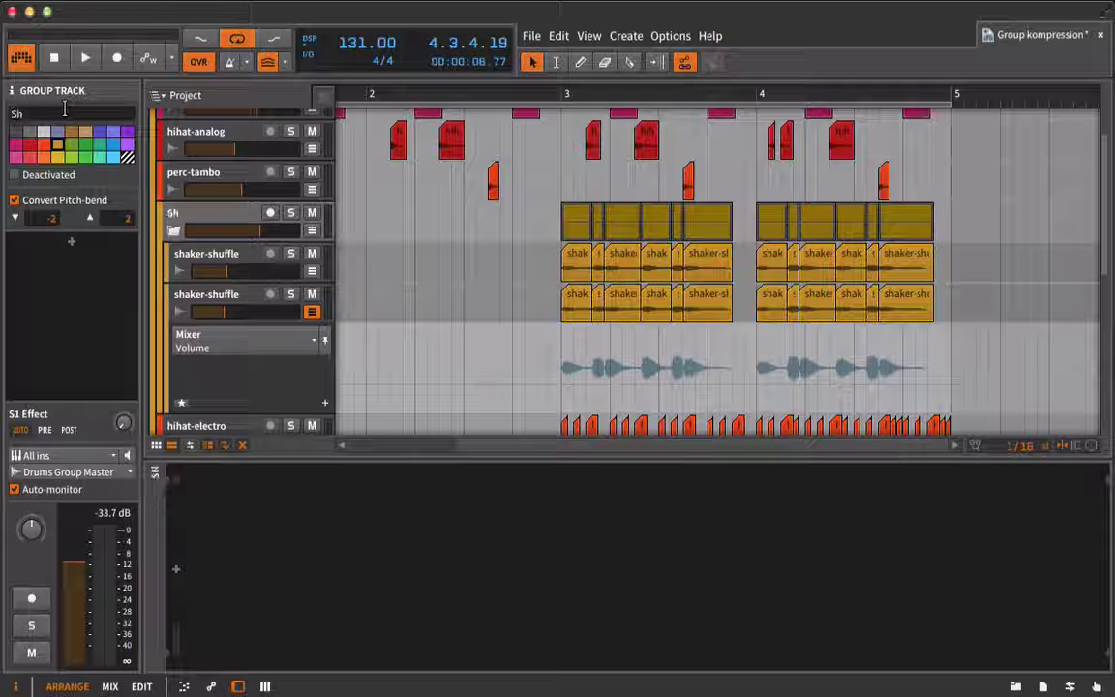
pyautogui.press('Return')
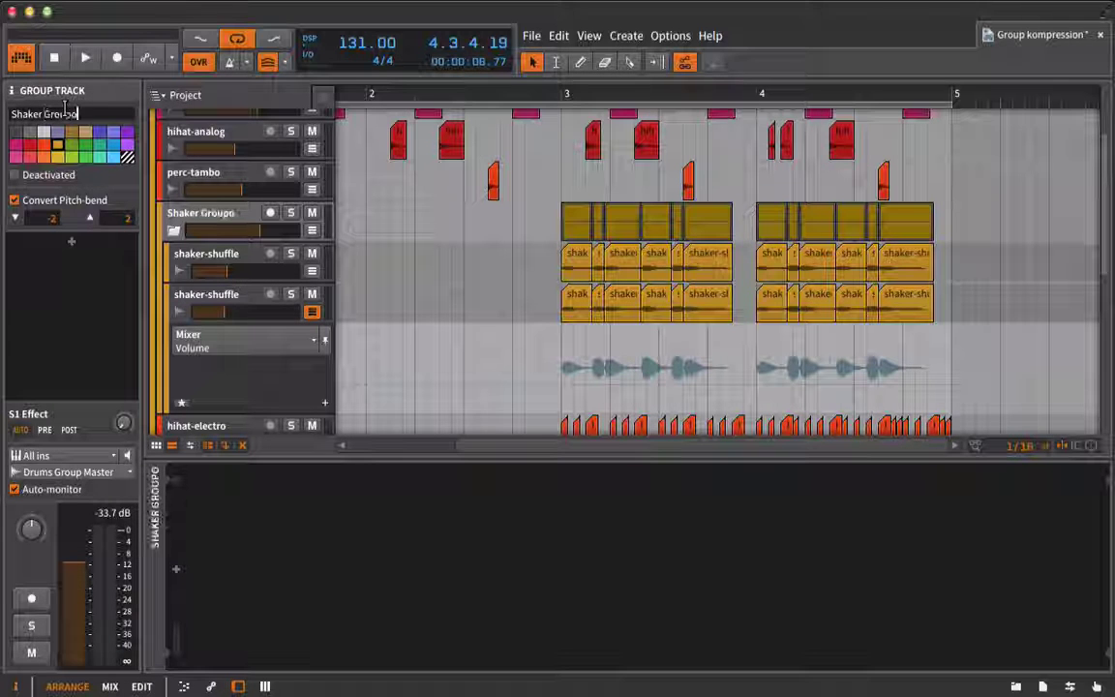
pyautogui.press('BackSpace')
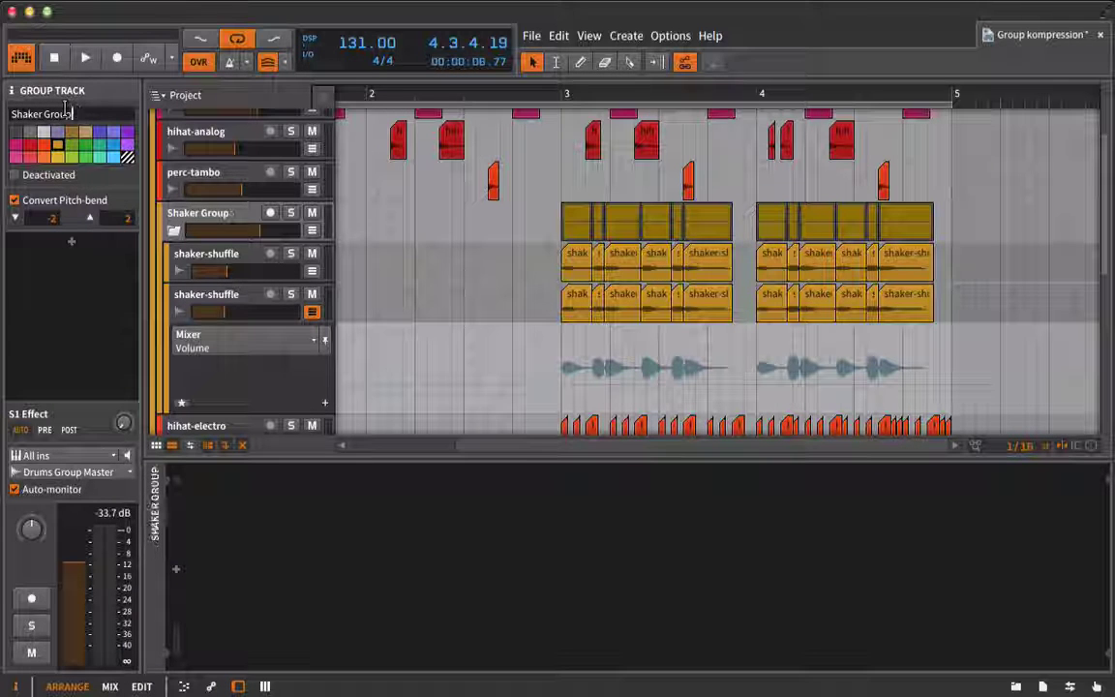
# Step: Solo the Shaker Group, play it from bar 3, and view the devices on the lower shaker-shuffle track
pyautogui.click(291, 214)
pyautogui.click(576, 131)
pyautogui.press('space')
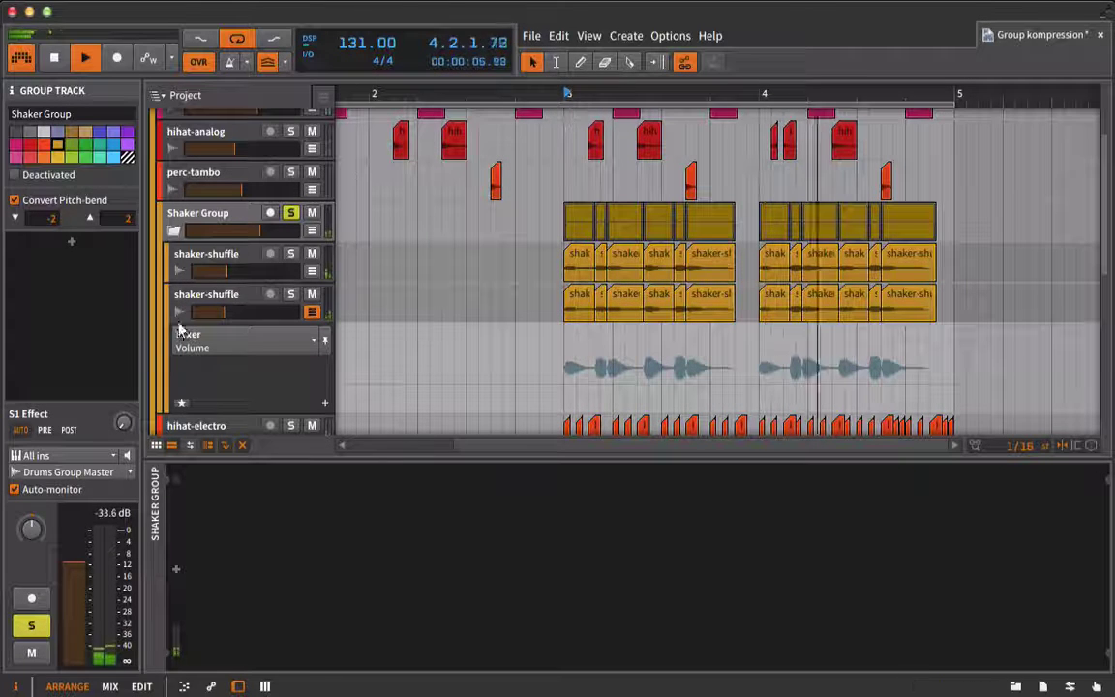
pyautogui.click(180, 319)
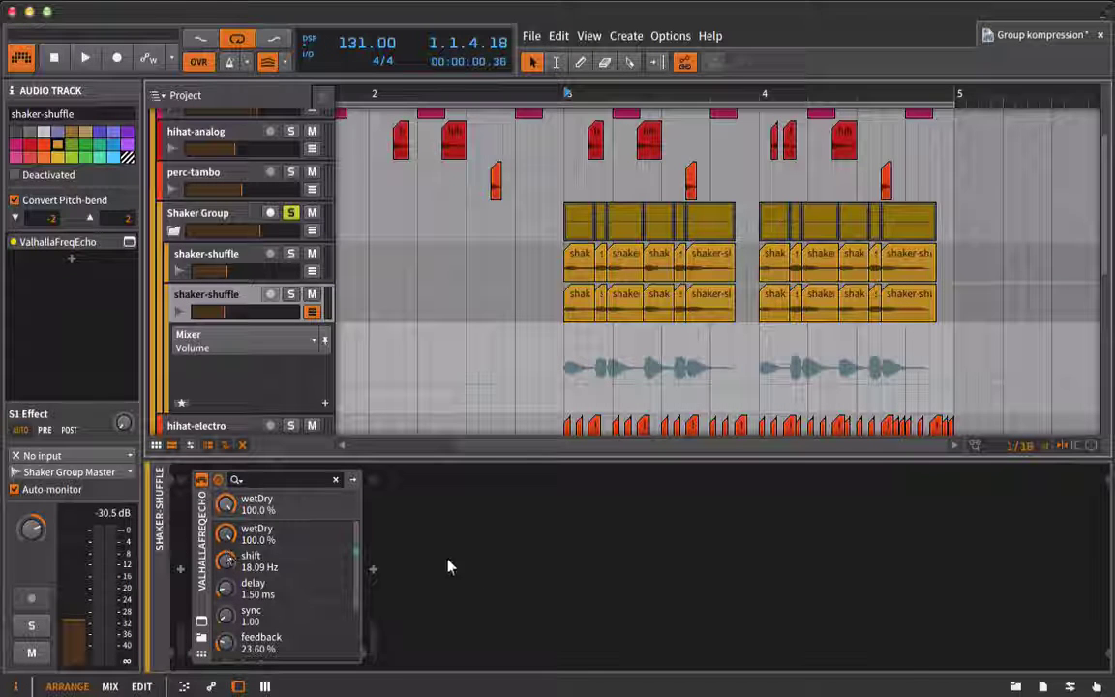
# Step: Start playback with the Shaker Group selected, show the device browser, and set a two-bar loop region starting at bar 3
pyautogui.click(259, 232)
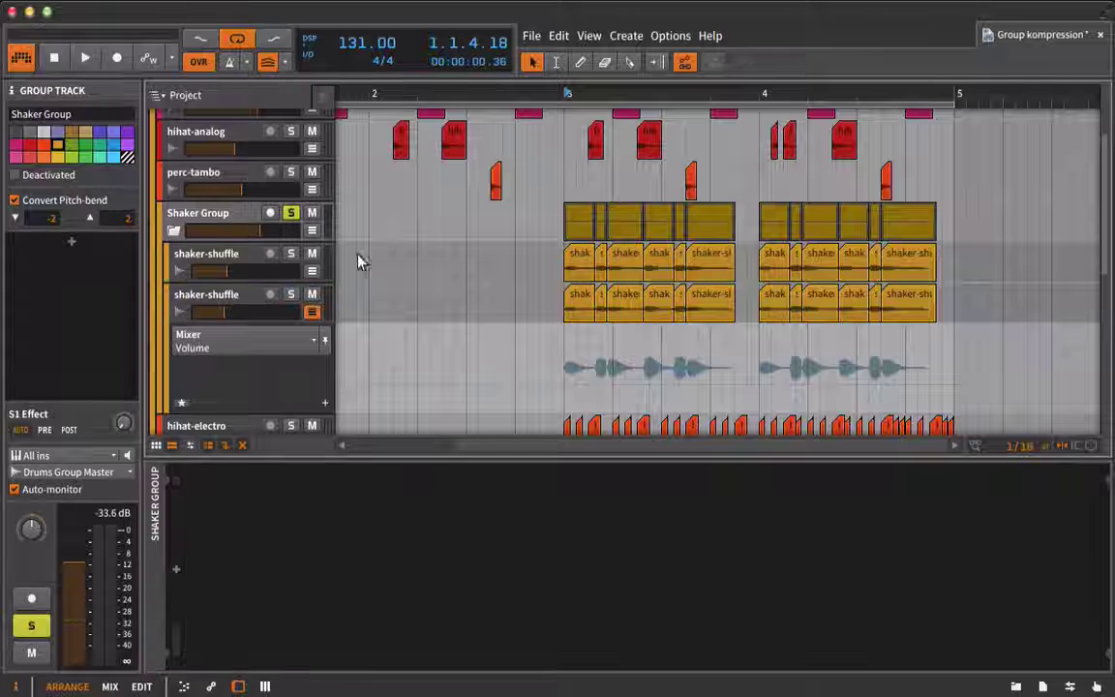
pyautogui.press('space')
pyautogui.click(1018, 687)
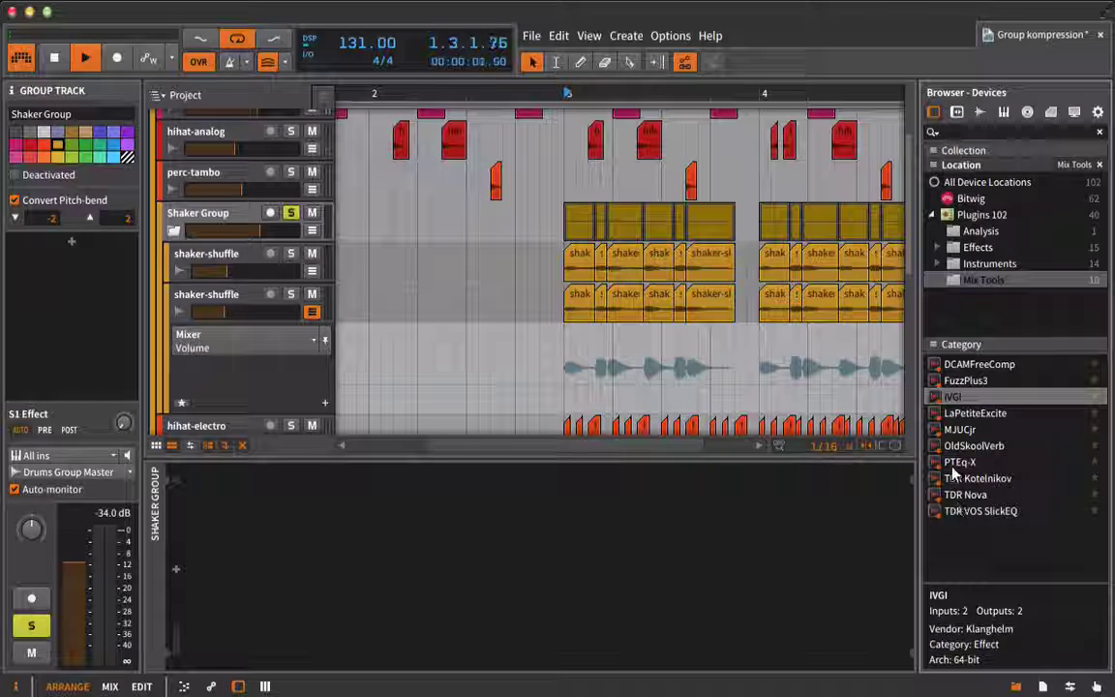
pyautogui.moveTo(558, 89); pyautogui.dragTo(440, 95)
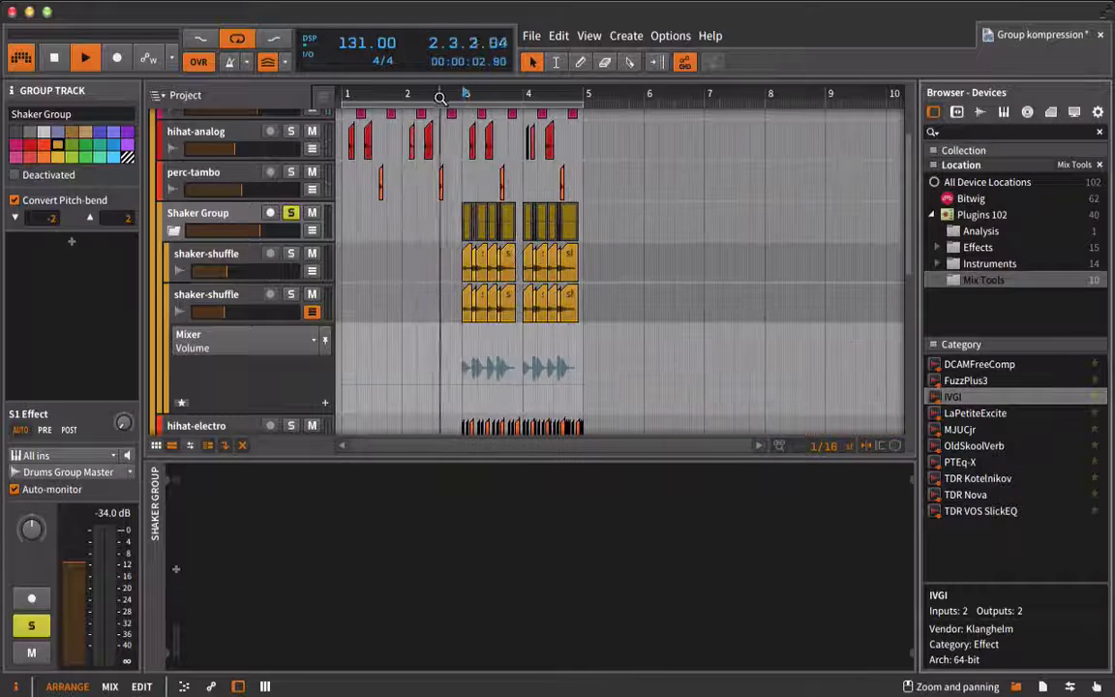
pyautogui.moveTo(347, 104); pyautogui.dragTo(465, 109)
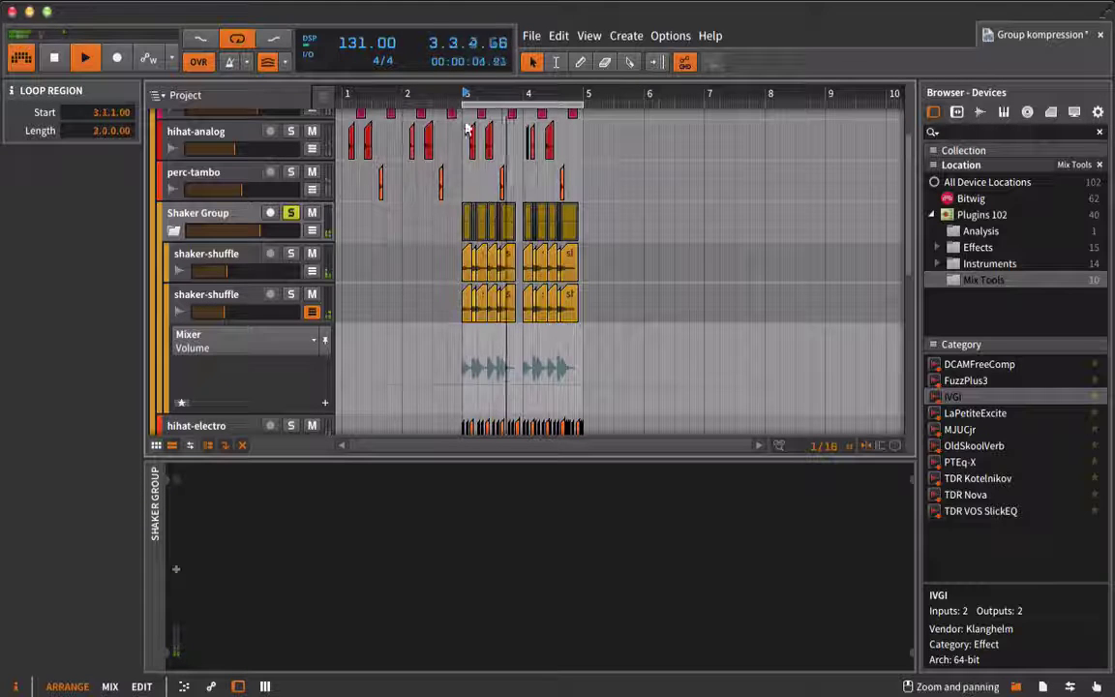
# Step: Add TDR VOS SlickEQ to the Shaker Group with the Silky output stage and the High gain at 4.1 dB
pyautogui.click(204, 224)
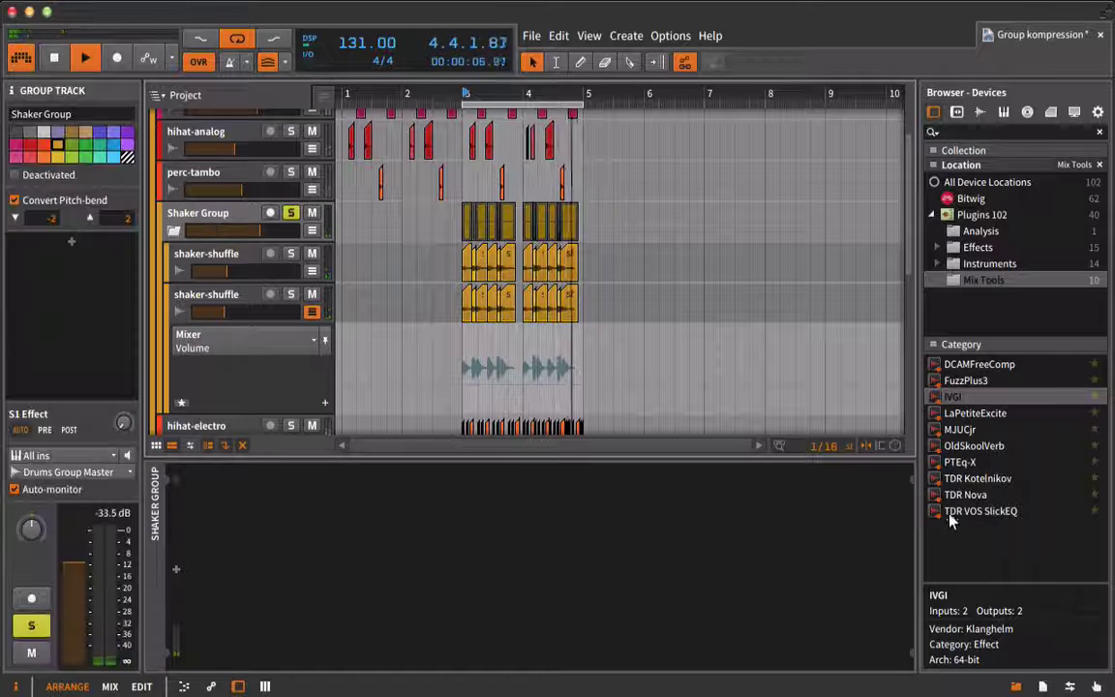
pyautogui.moveTo(968, 511); pyautogui.dragTo(667, 587)
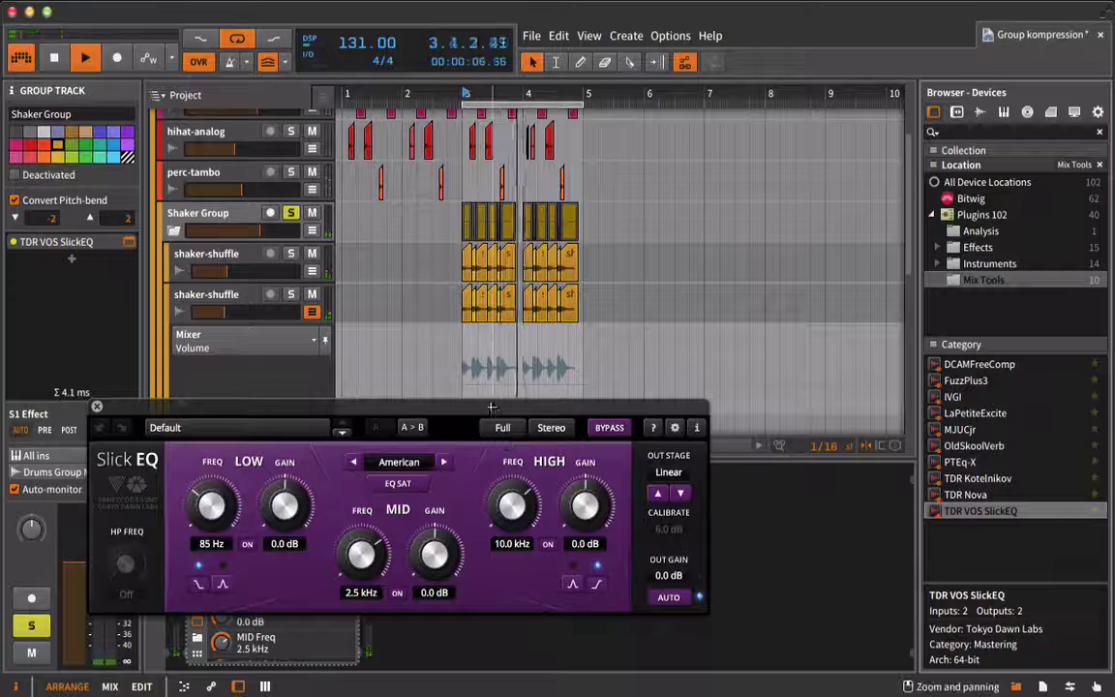
pyautogui.moveTo(504, 440); pyautogui.dragTo(501, 393)
pyautogui.click(675, 447)
pyautogui.click(675, 447)
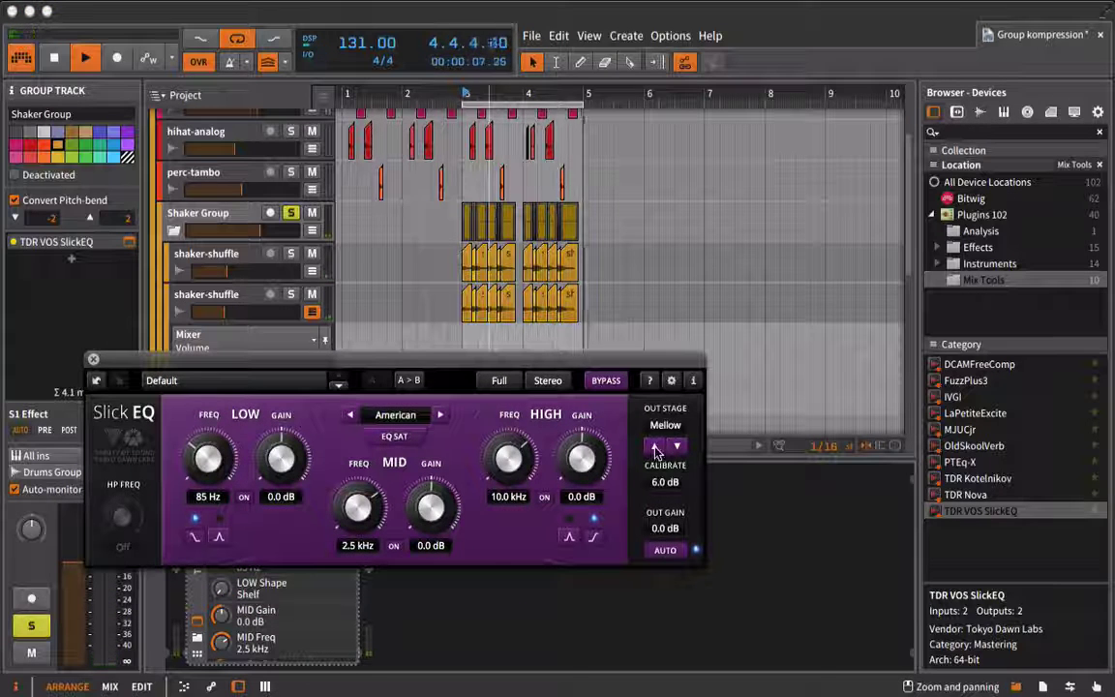
pyautogui.click(654, 447)
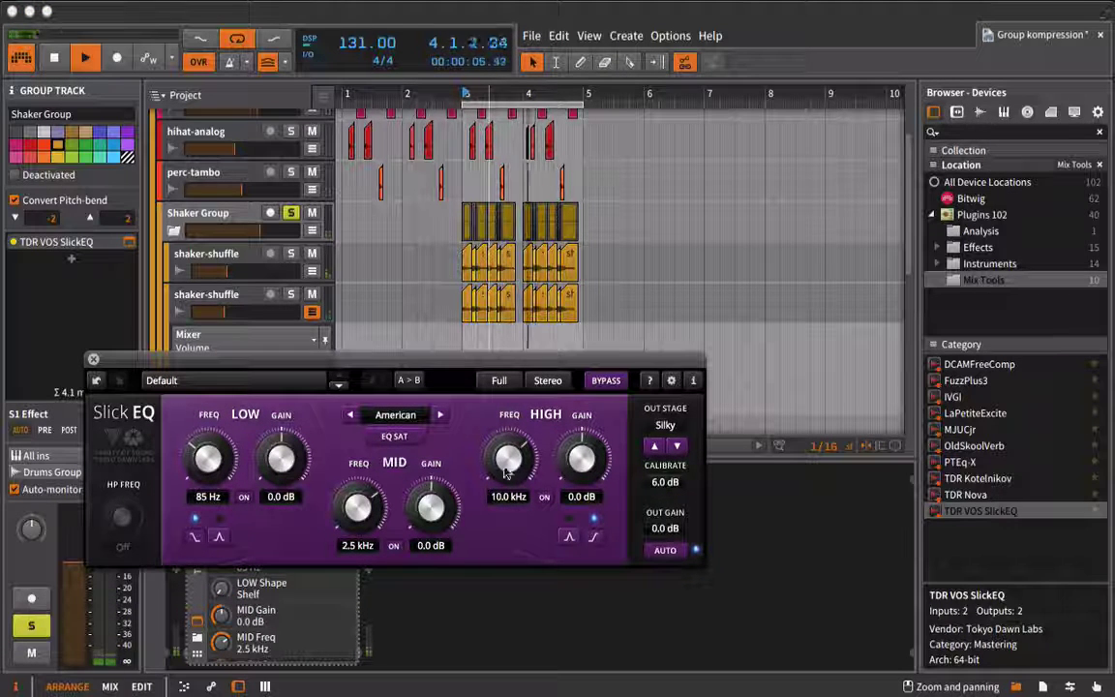
pyautogui.moveTo(582, 471); pyautogui.dragTo(569, 418)
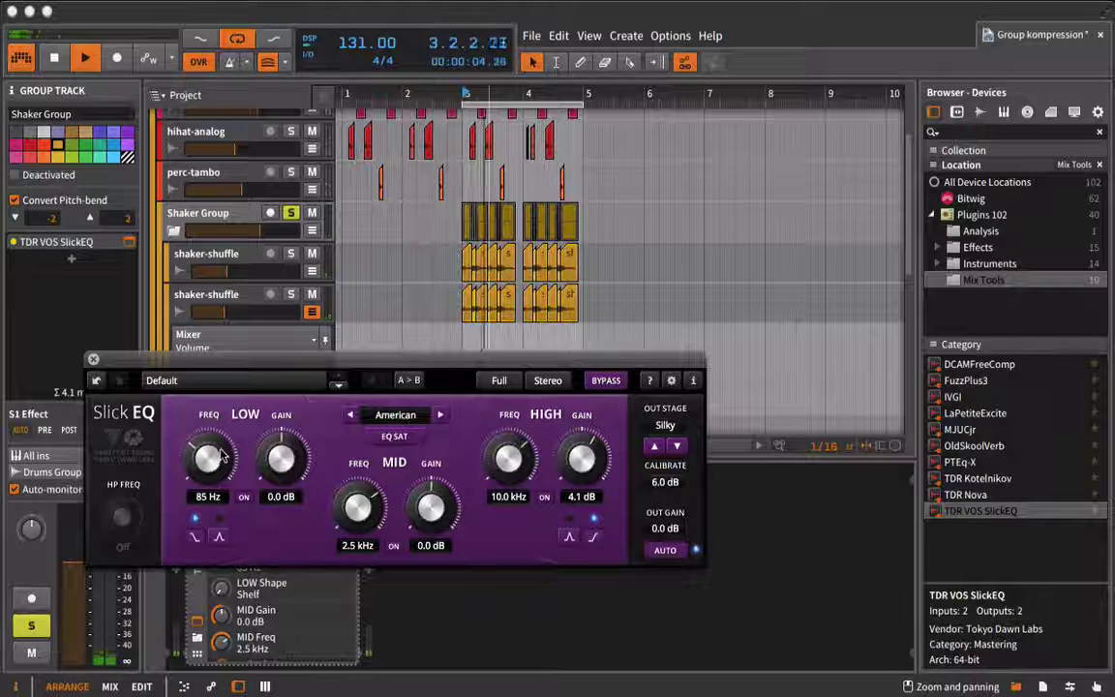
pyautogui.click(93, 359)
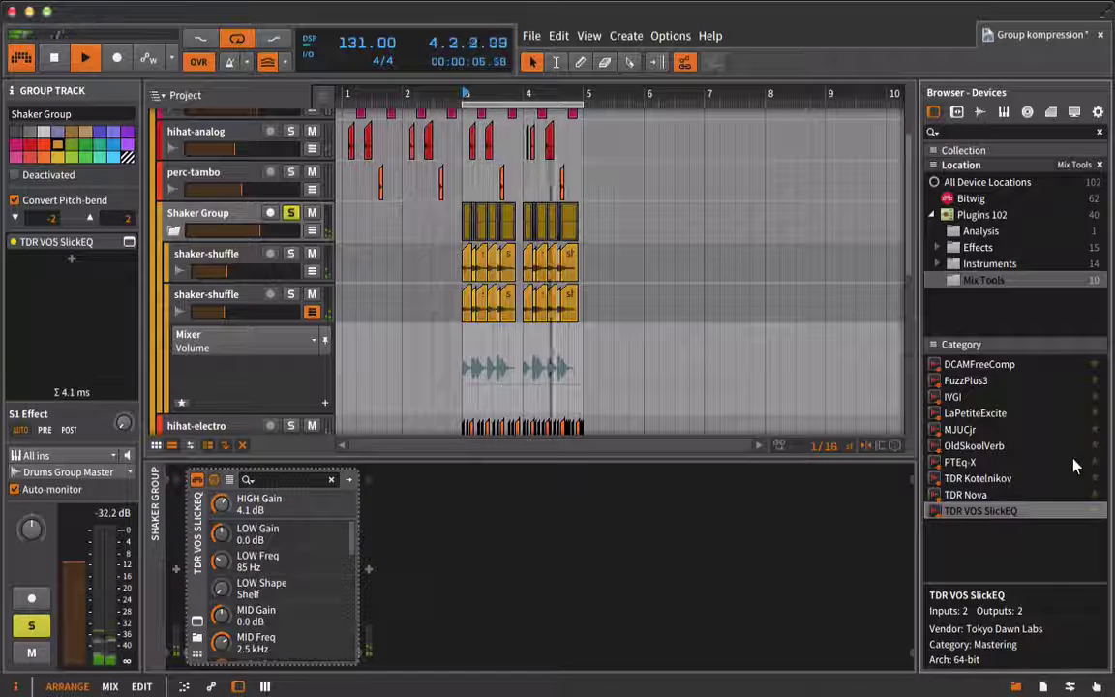
# Step: Add TAL-Chorus-LX-64 after SlickEQ on the Shaker Group and set its dry/wet to 0.21
pyautogui.click(990, 250)
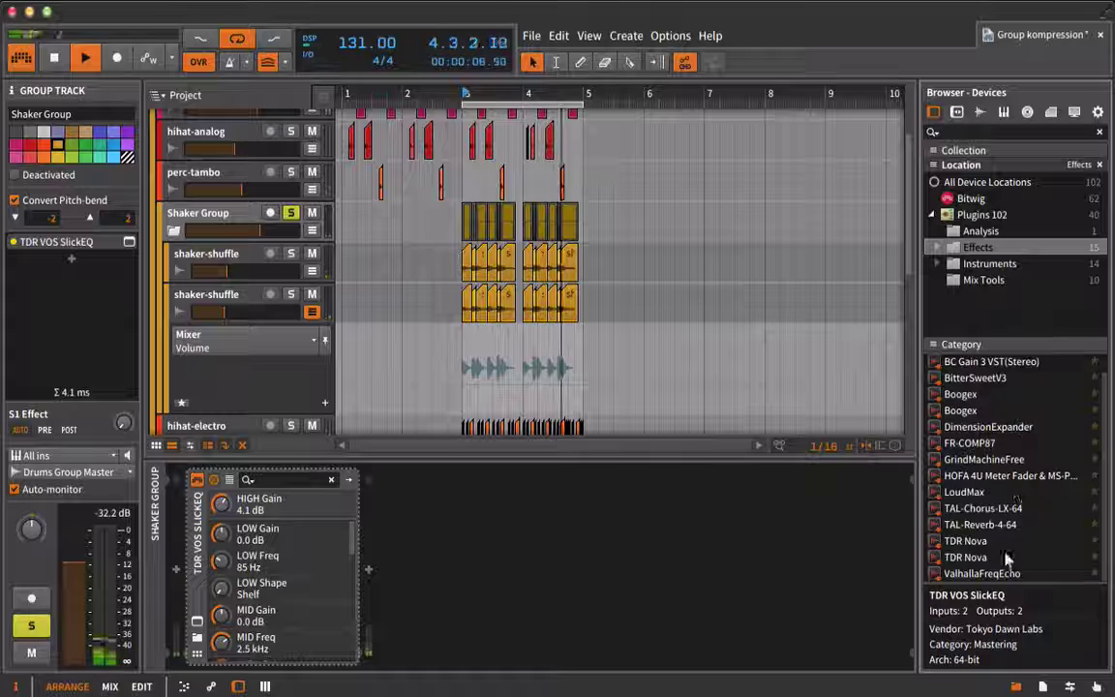
pyautogui.moveTo(982, 508); pyautogui.dragTo(838, 572)
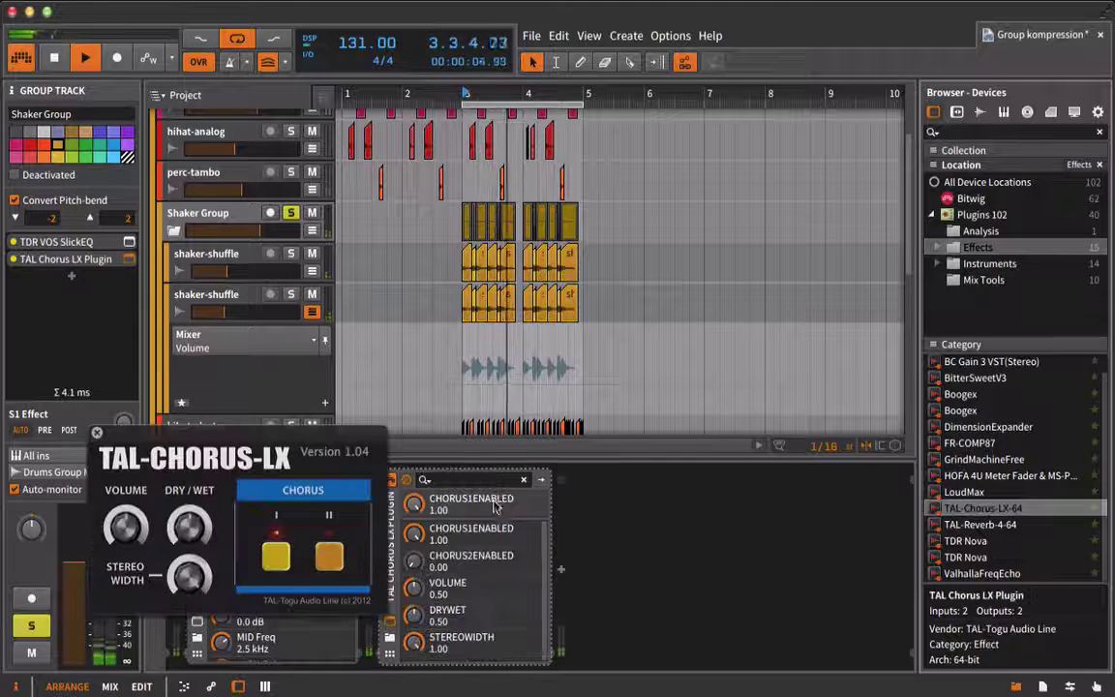
pyautogui.moveTo(168, 604); pyautogui.dragTo(157, 653)
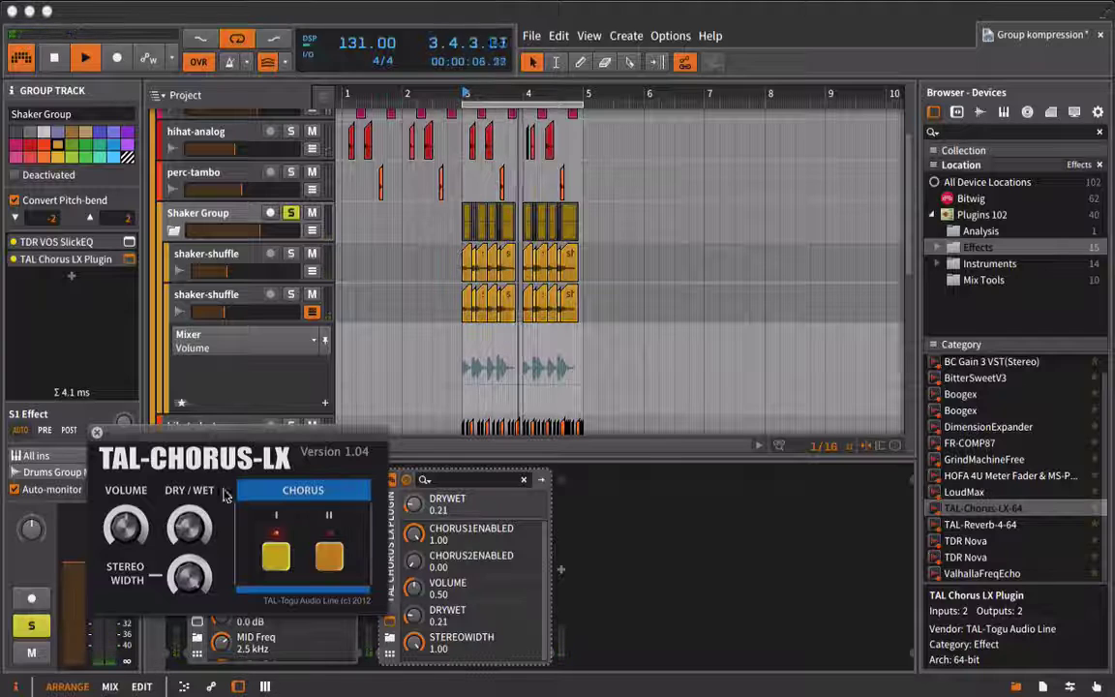
# Step: Compare the shakers with the chorus bypassed, with chorus II, and with chorus I
pyautogui.click(395, 481)
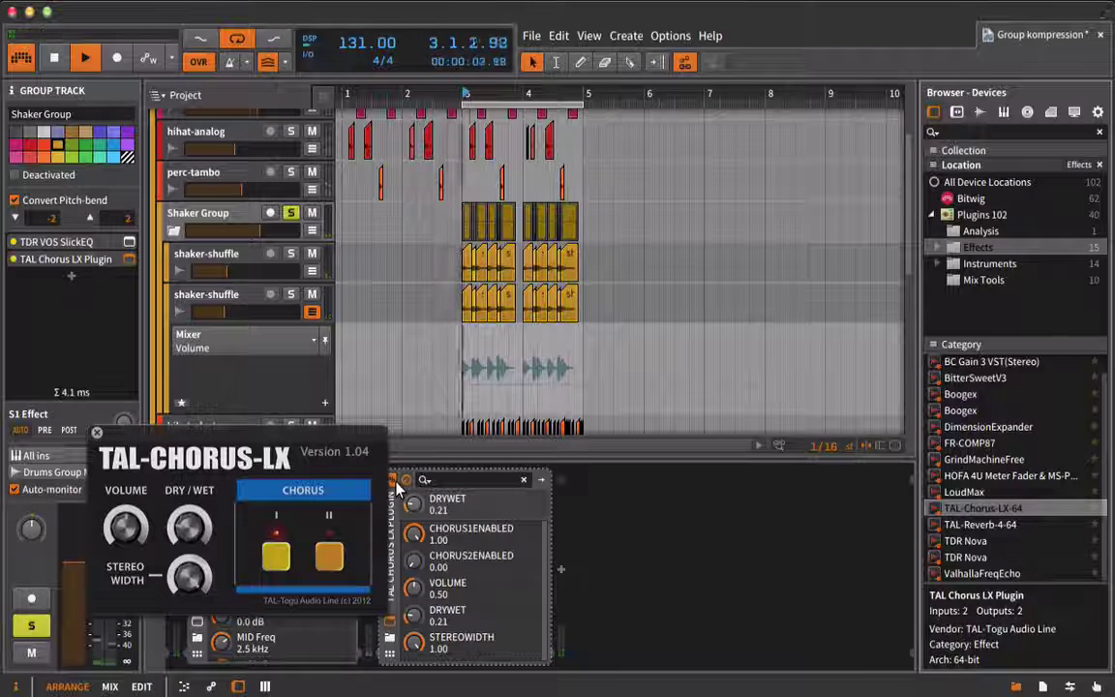
pyautogui.click(330, 555)
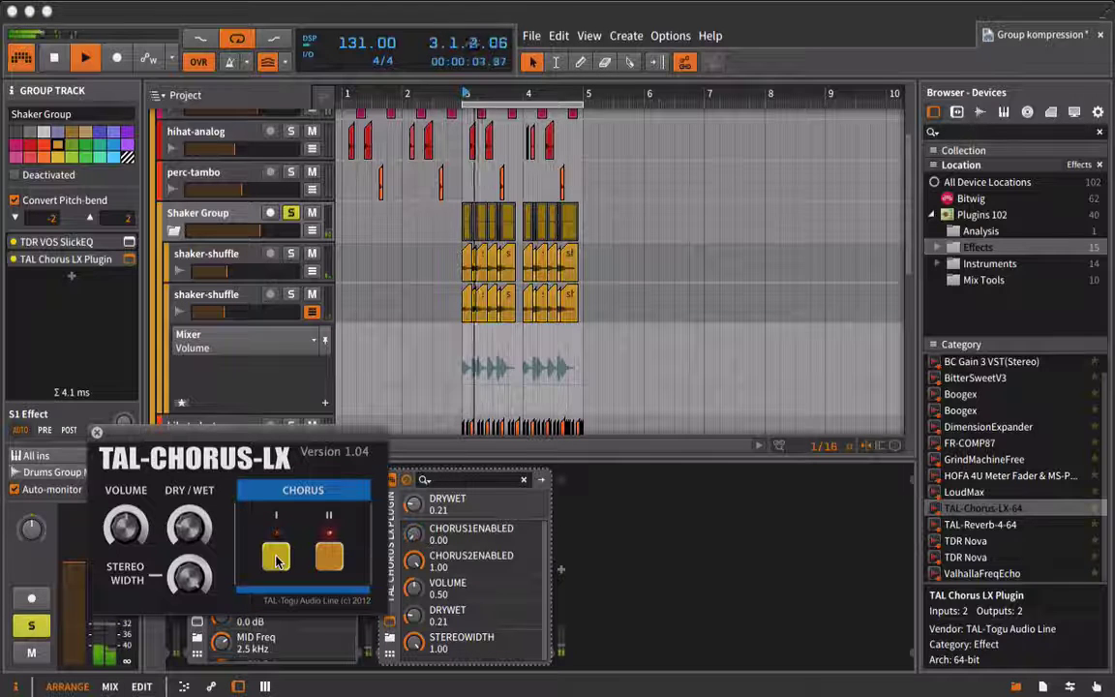
pyautogui.click(277, 558)
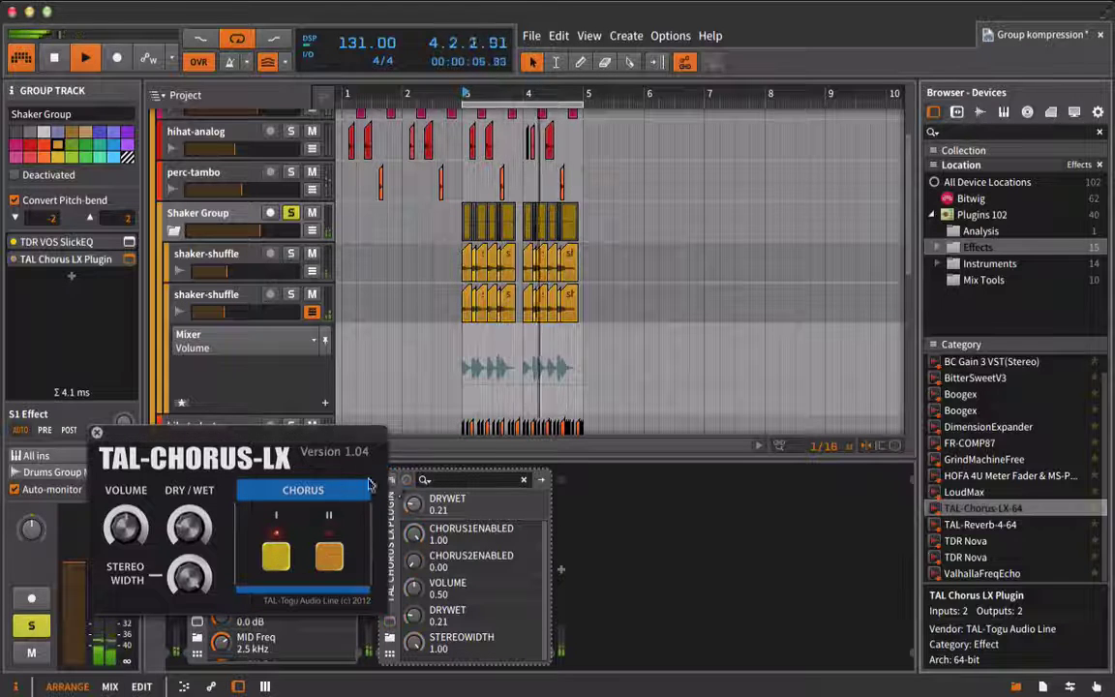
pyautogui.click(97, 430)
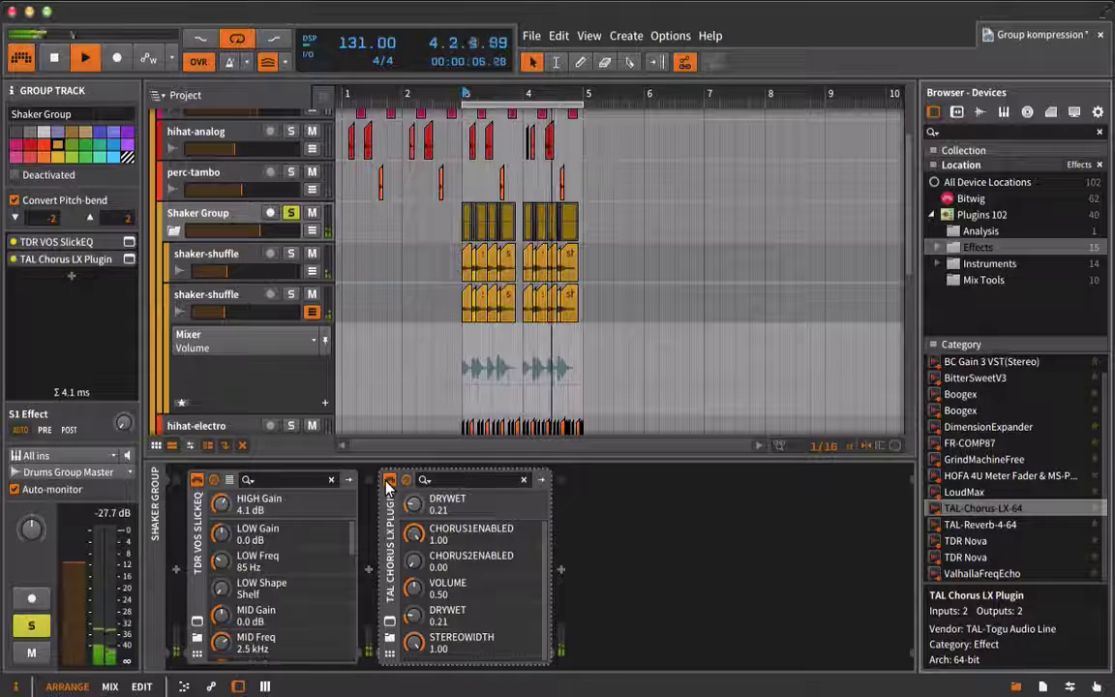
# Step: Lower the TAL Chorus LX volume to 0.45
pyautogui.click(388, 621)
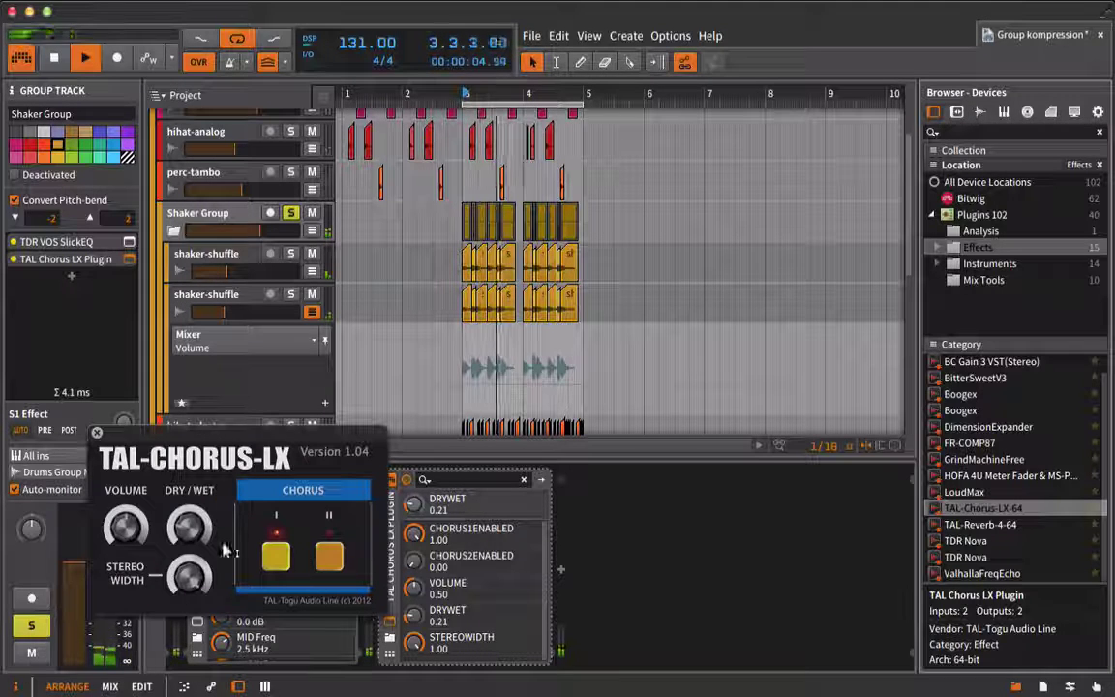
pyautogui.moveTo(135, 532); pyautogui.dragTo(136, 559)
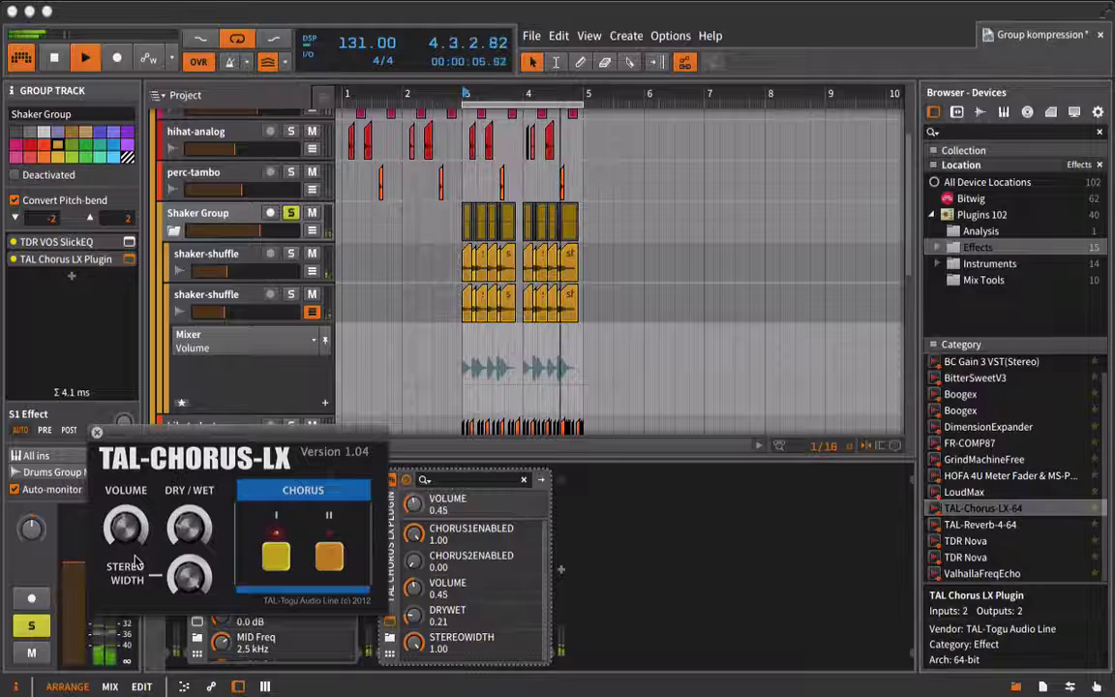
pyautogui.click(98, 433)
# Step: Group the TDR VOS SlickEQ and TAL Chorus LX devices into one FX Layer
pyautogui.click(198, 549)
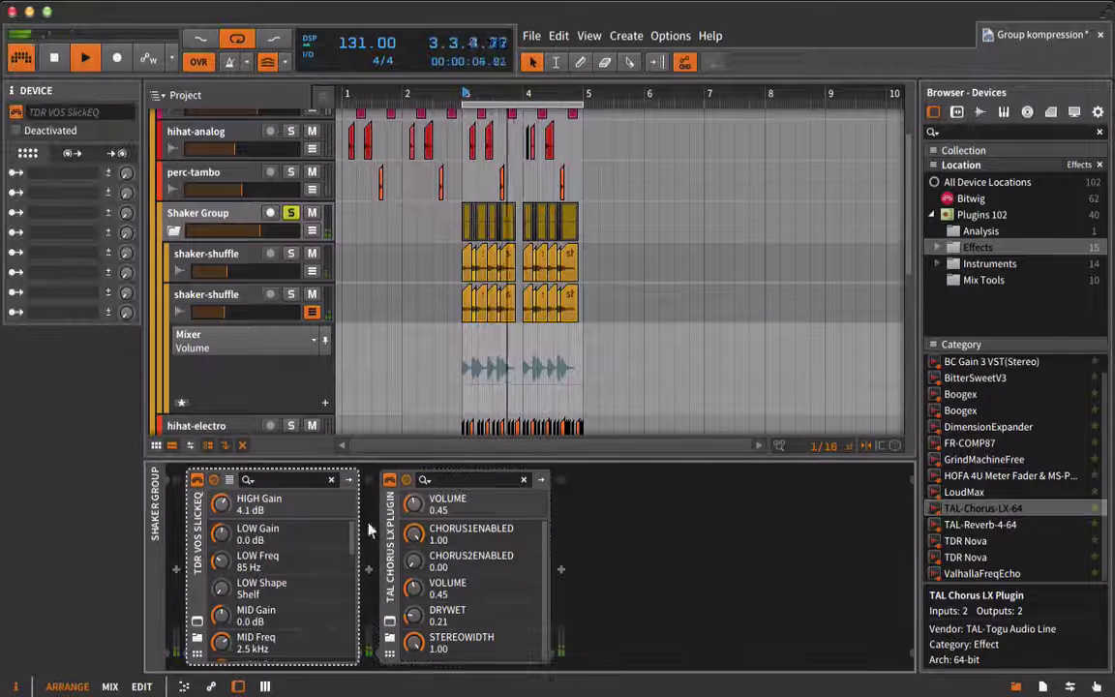
pyautogui.keyDown('shift'); pyautogui.click(389, 534); pyautogui.keyUp('shift')
pyautogui.hotkey('ctrl', 'g')
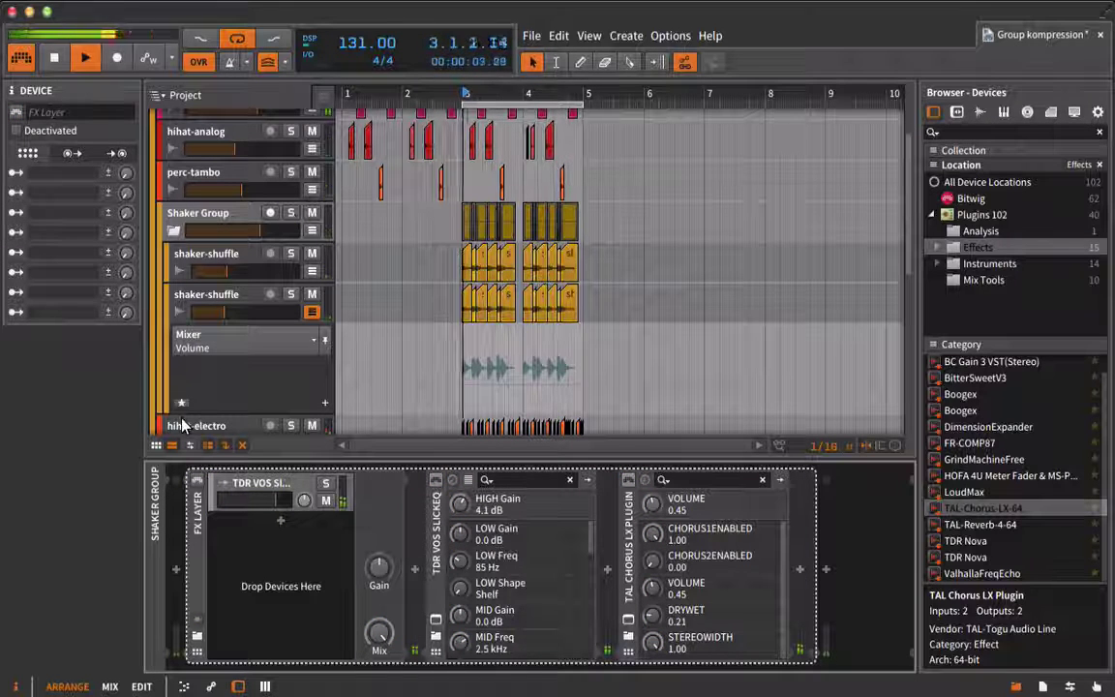
# Step: Switch the FX Layer back on and lower the Shaker Group's track volume slightly
pyautogui.click(196, 484)
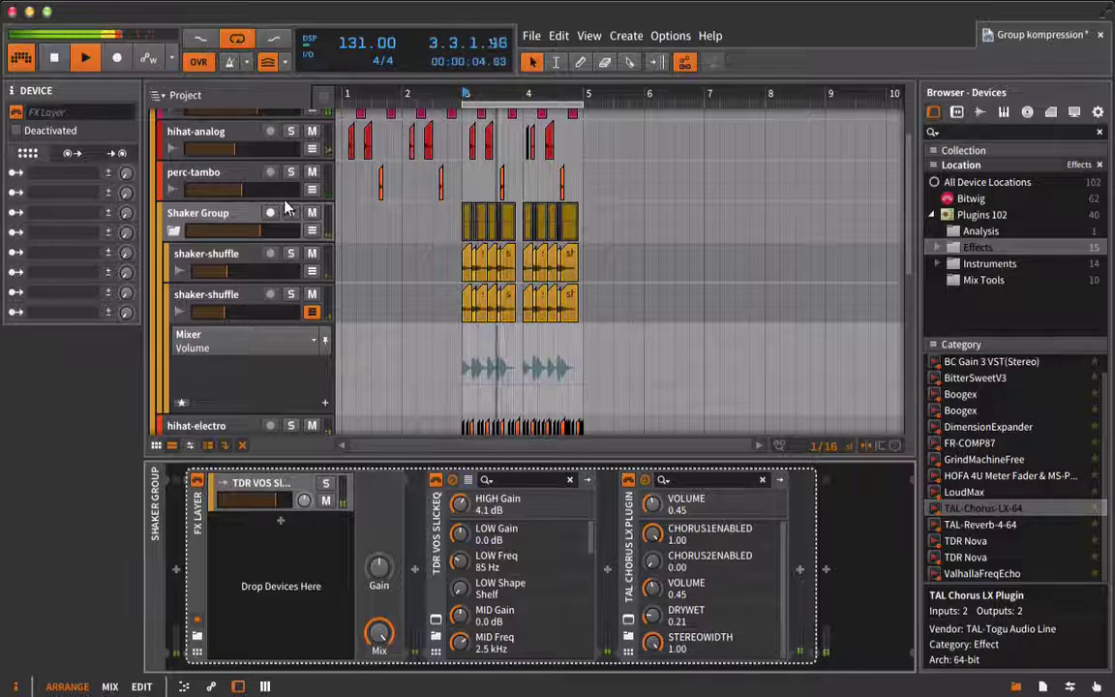
pyautogui.moveTo(259, 230); pyautogui.dragTo(253, 230)
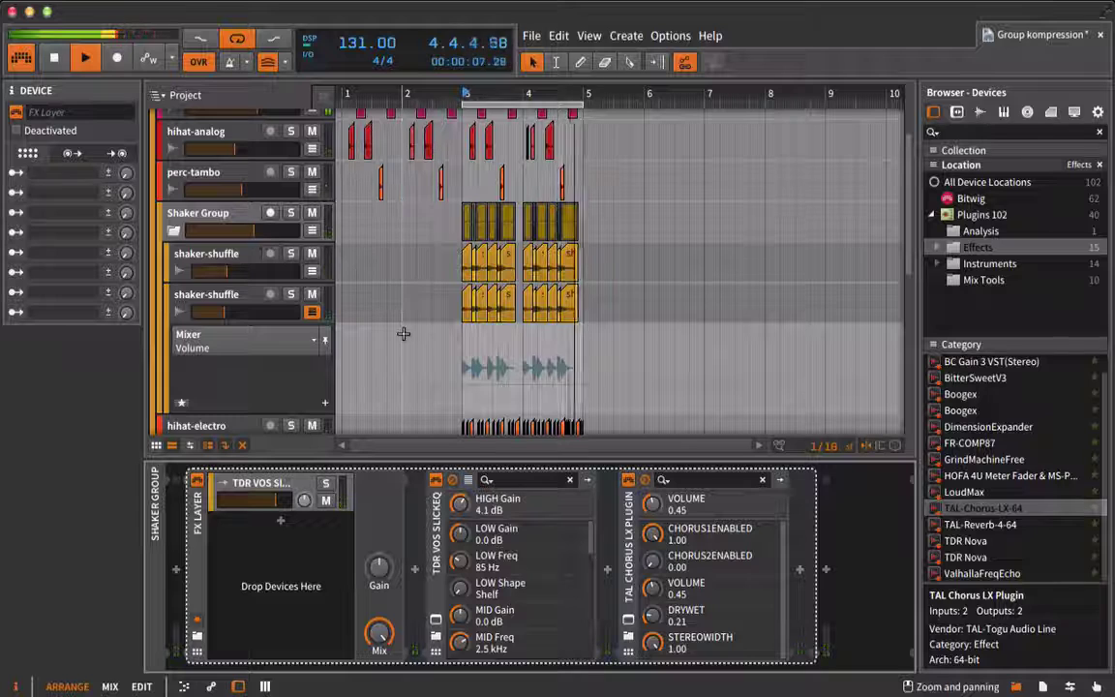
# Step: Solo the openhat-tight track, listen to it from bar 3 with its empty device chain shown, and stop playback
pyautogui.scroll(5, 567, 331)
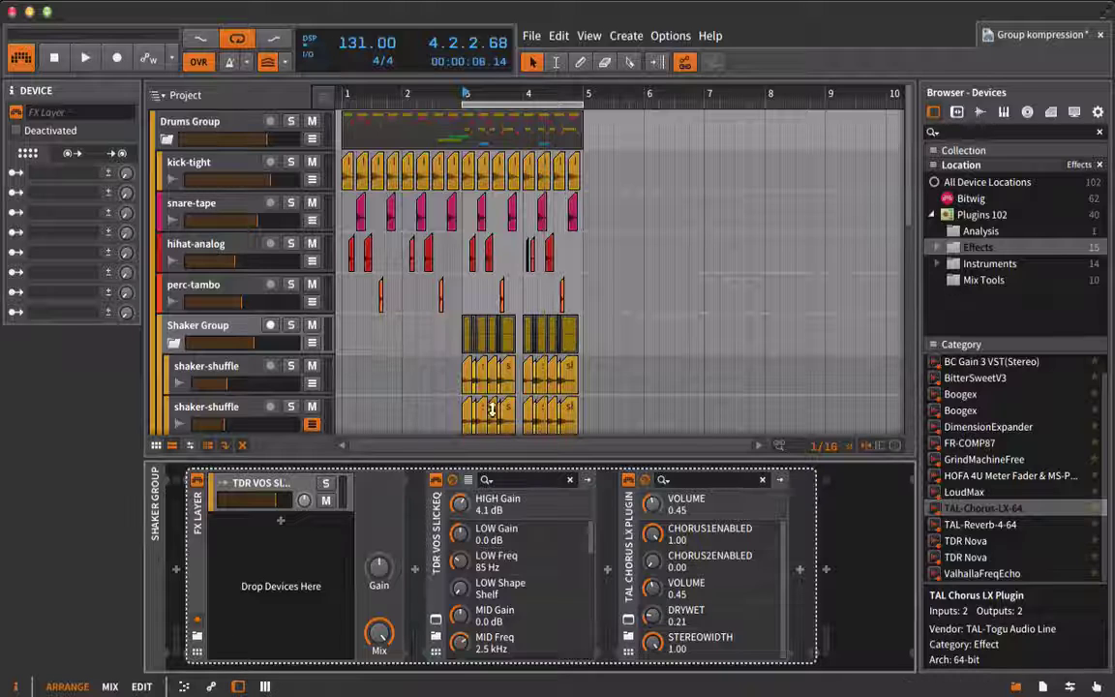
pyautogui.scroll(-1, 496, 226)
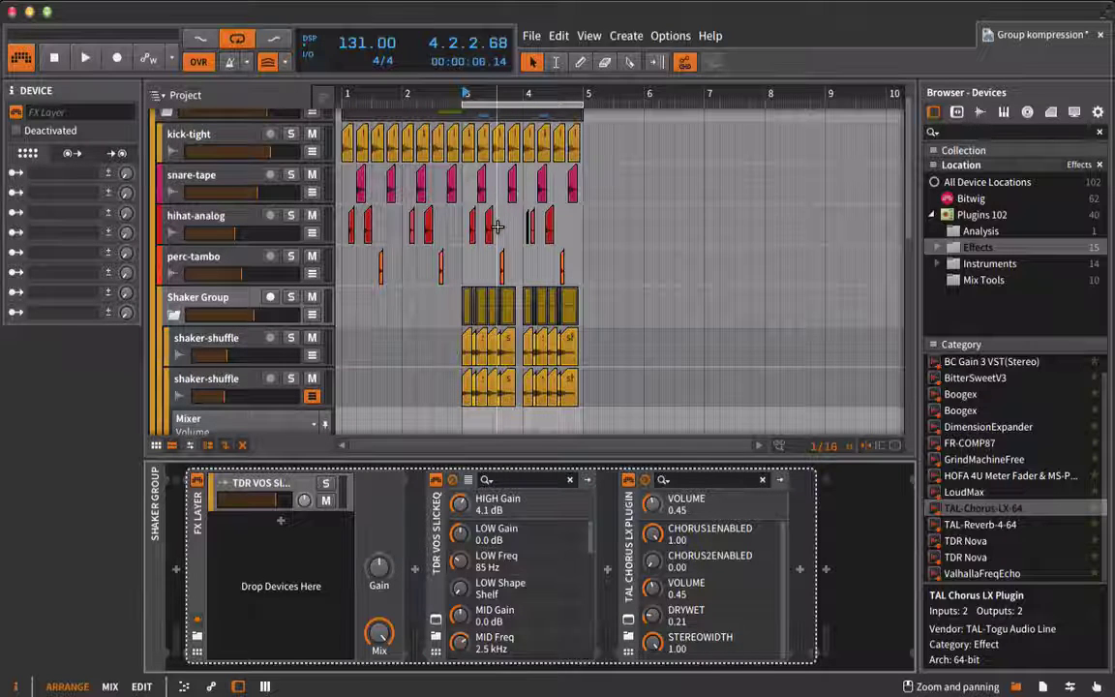
pyautogui.scroll(-6, 496, 227)
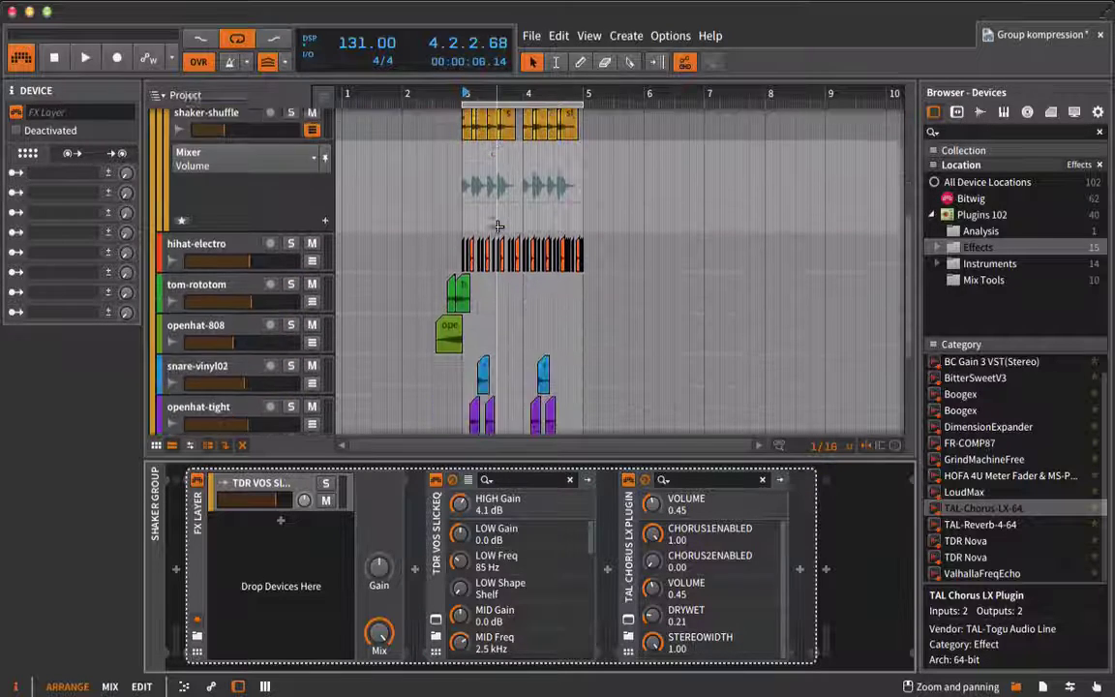
pyautogui.scroll(-3, 496, 227)
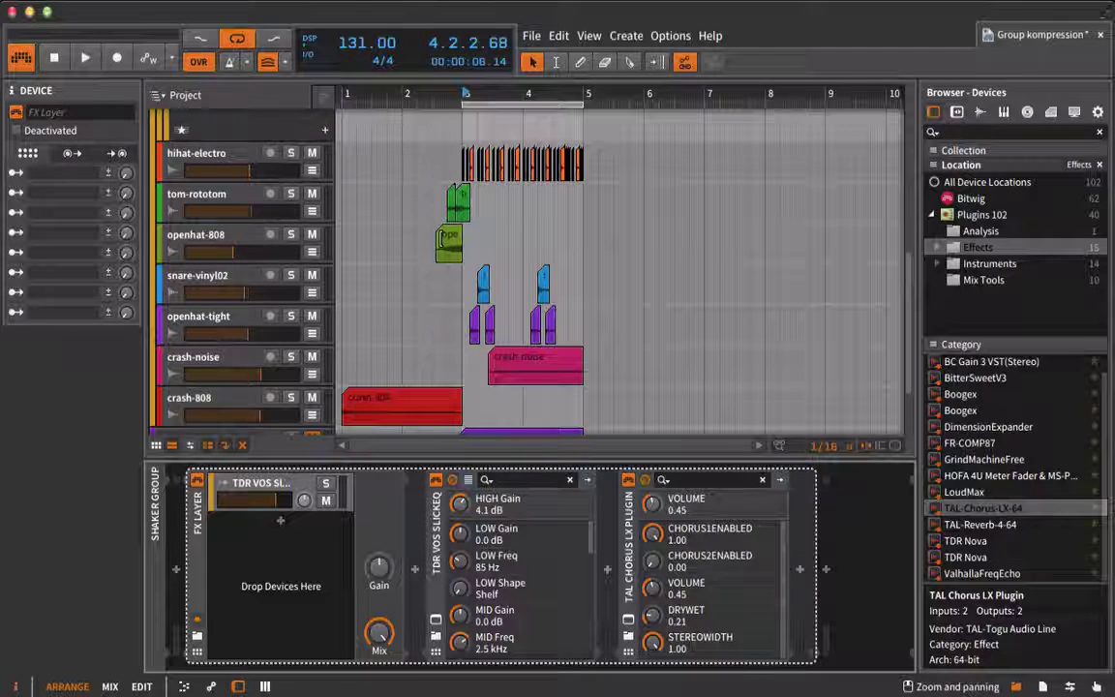
pyautogui.scroll(-2, 440, 238)
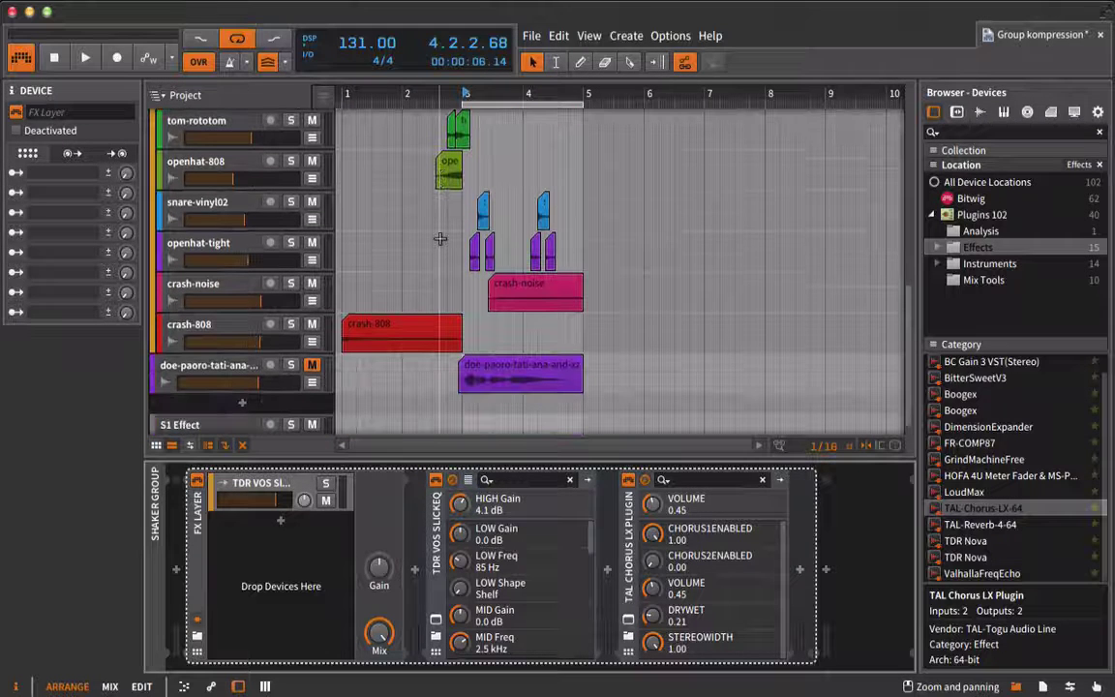
pyautogui.click(290, 242)
pyautogui.press('space')
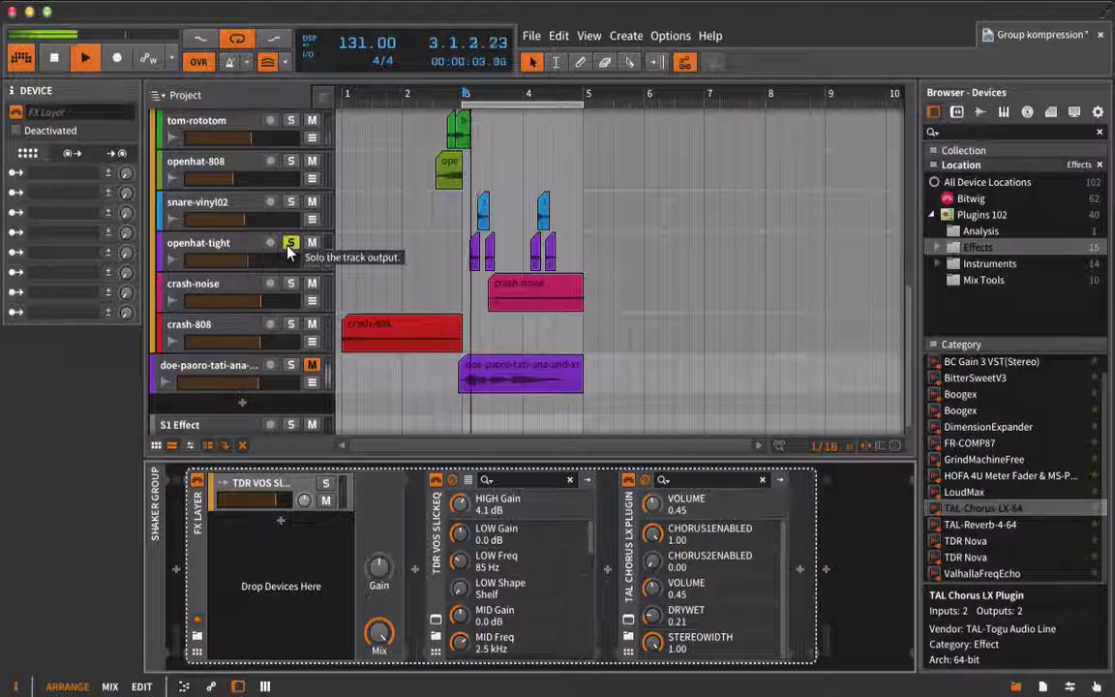
pyautogui.click(247, 252)
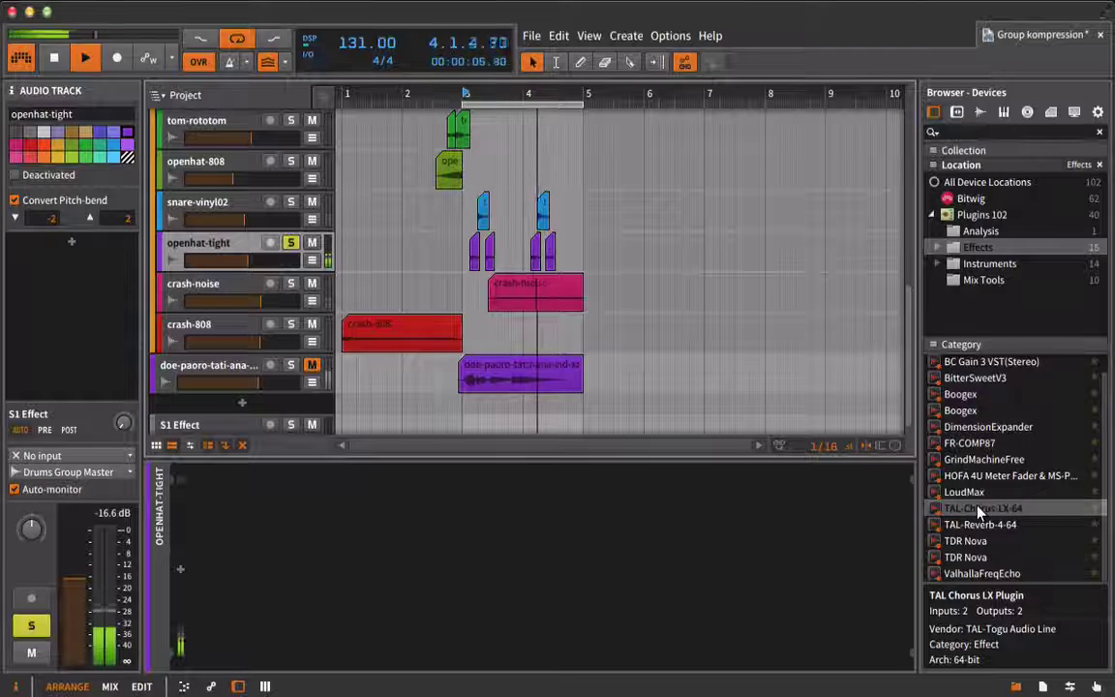
pyautogui.press('space')
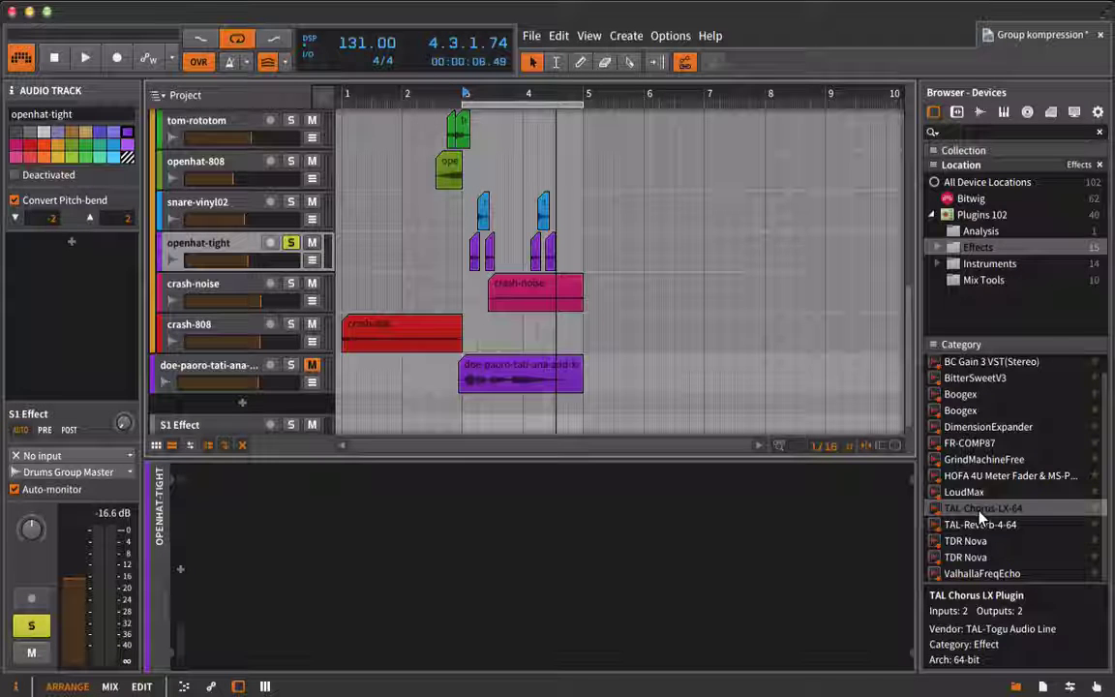
# Step: Copy the TDR VOS SlickEQ device from the Shaker Group's FX Layer
pyautogui.scroll(3, 624, 379)
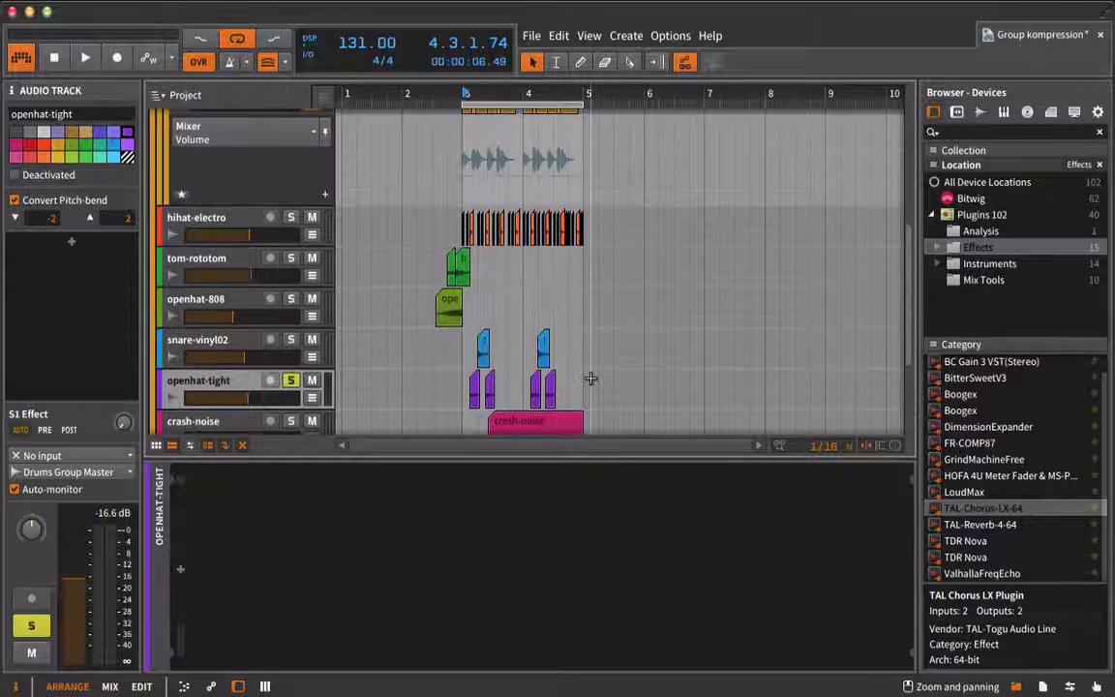
pyautogui.scroll(3, 209, 167)
pyautogui.click(217, 165)
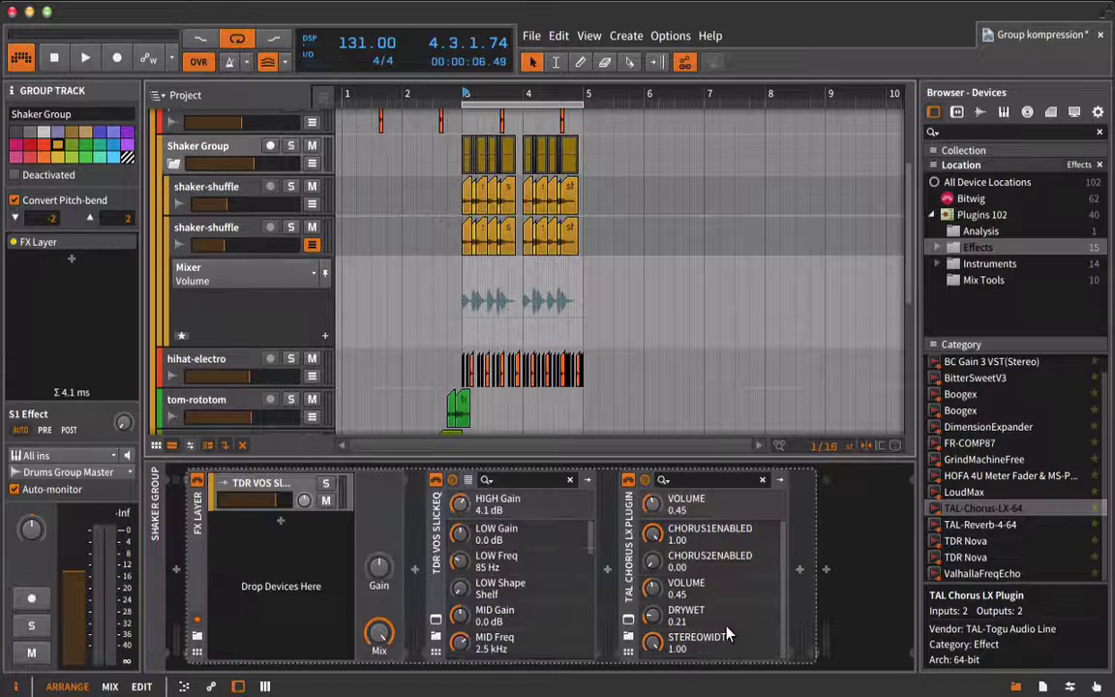
pyautogui.rightClick(433, 517)
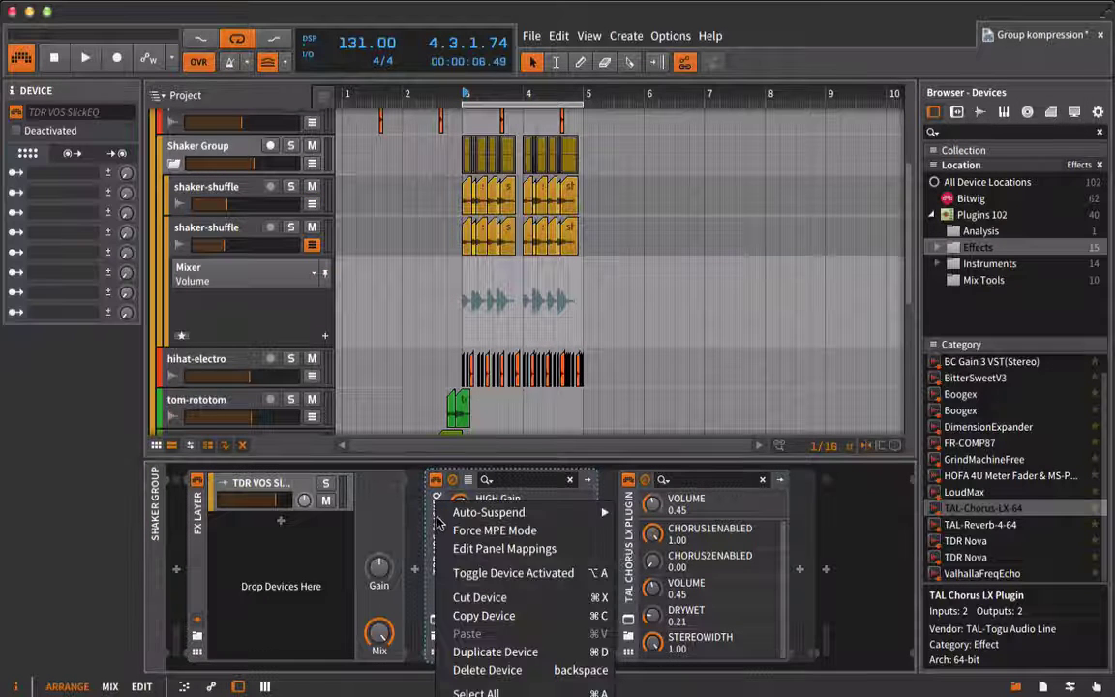
pyautogui.click(465, 615)
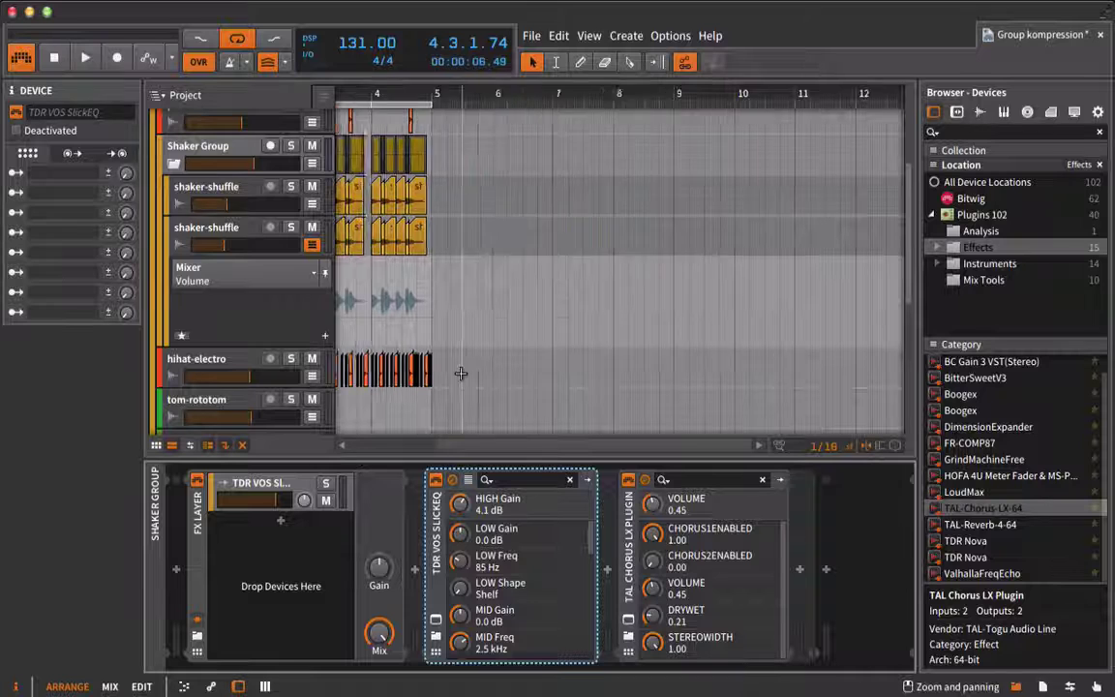
# Step: Paste the copied TDR VOS SlickEQ device into the openhat-tight track's empty device chain
pyautogui.scroll(-5, 461, 372)
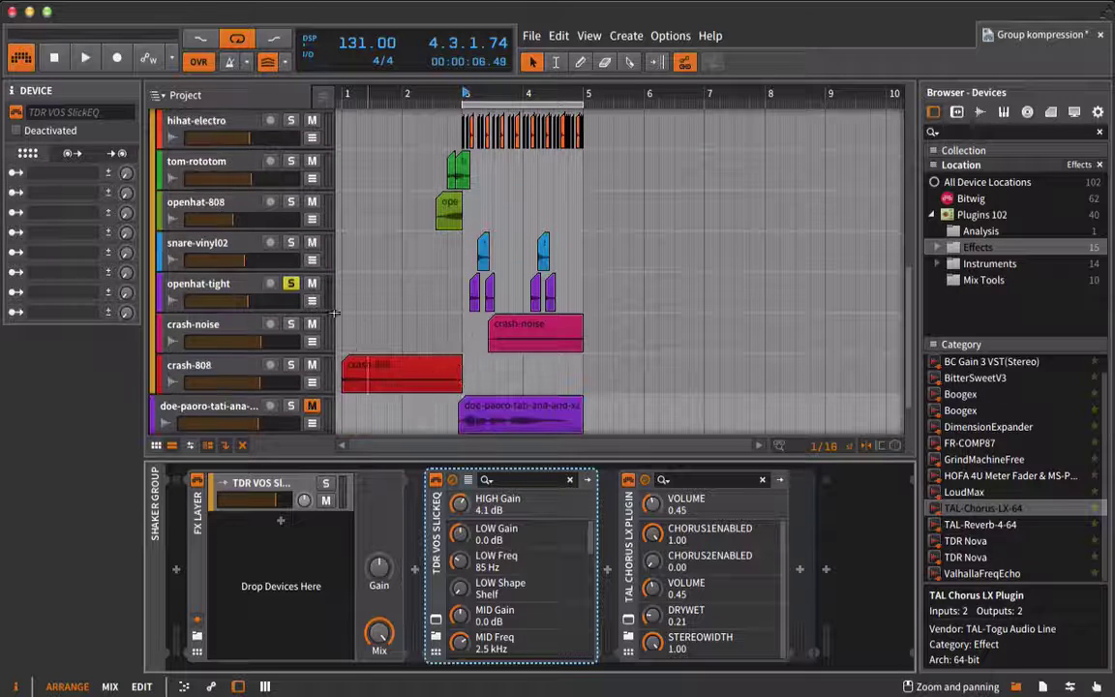
pyautogui.click(218, 287)
pyautogui.click(322, 572)
pyautogui.press('super+v')
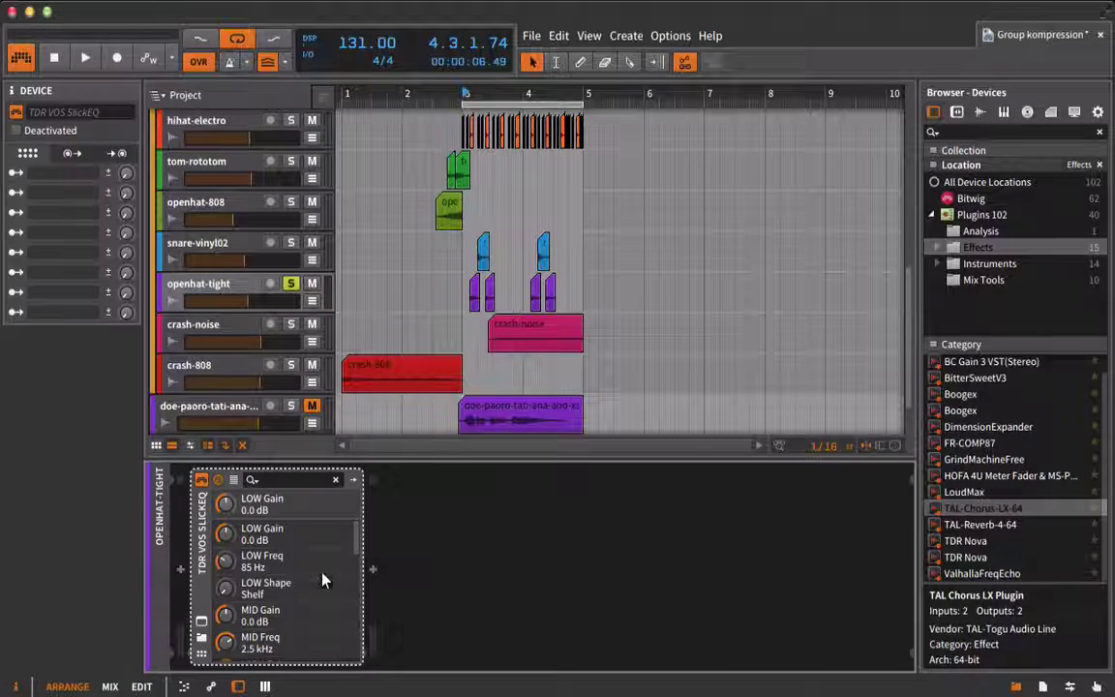
# Step: Lower the High gain of openhat-tight's SlickEQ to -4.0 dB and play the loop
pyautogui.click(201, 622)
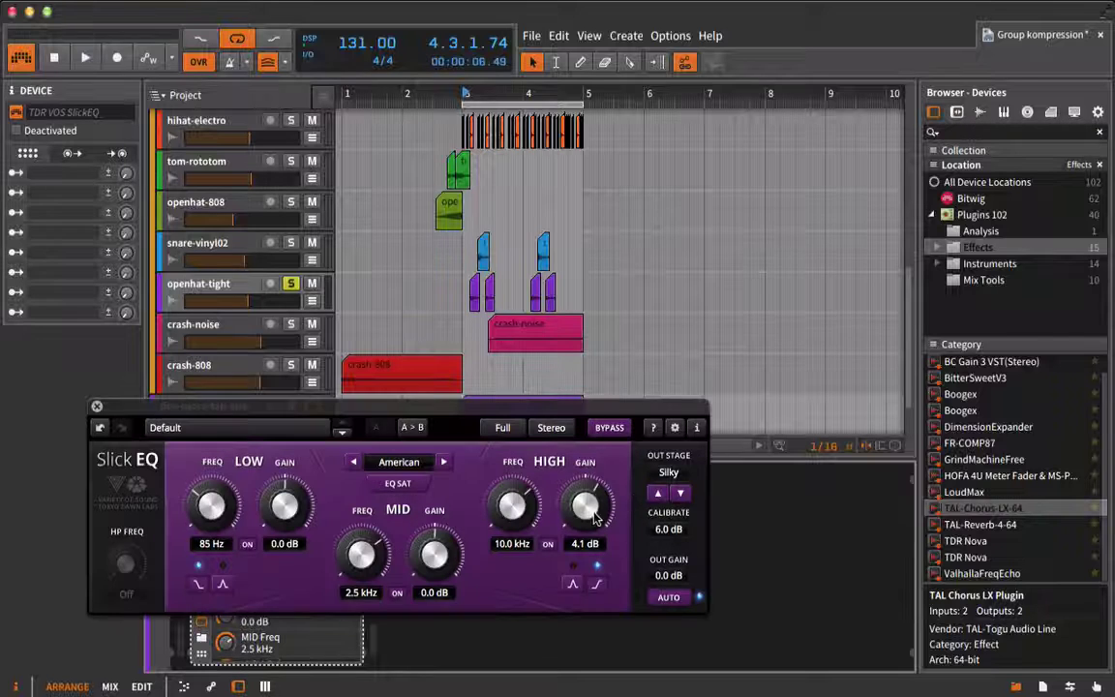
pyautogui.moveTo(594, 513); pyautogui.dragTo(570, 587)
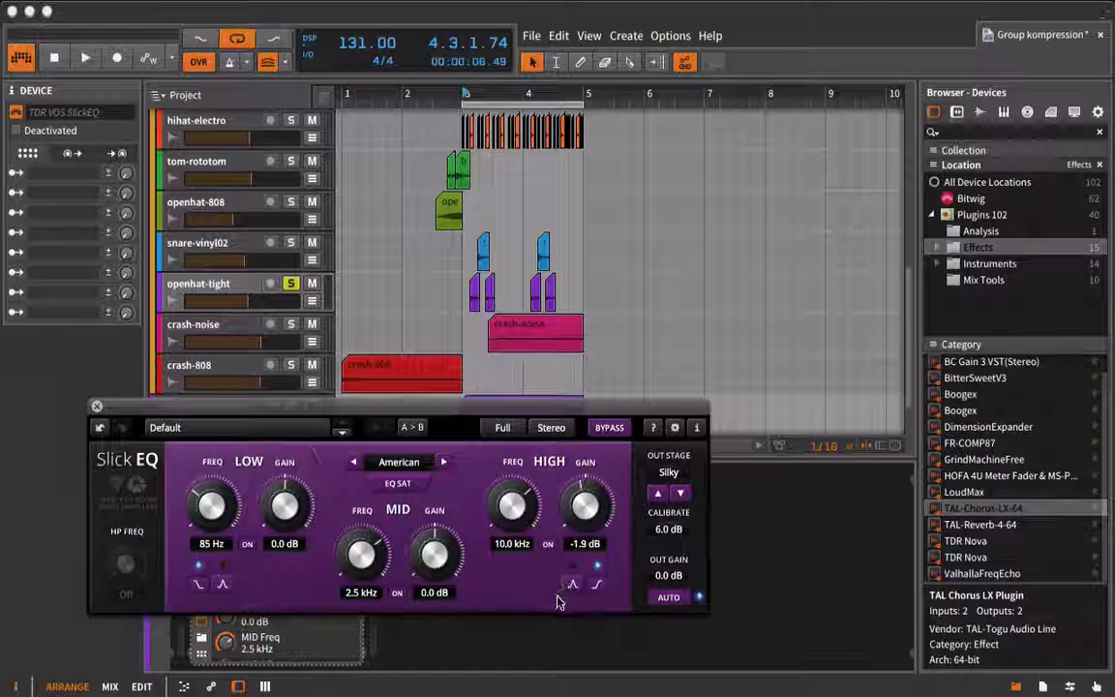
pyautogui.press('space')
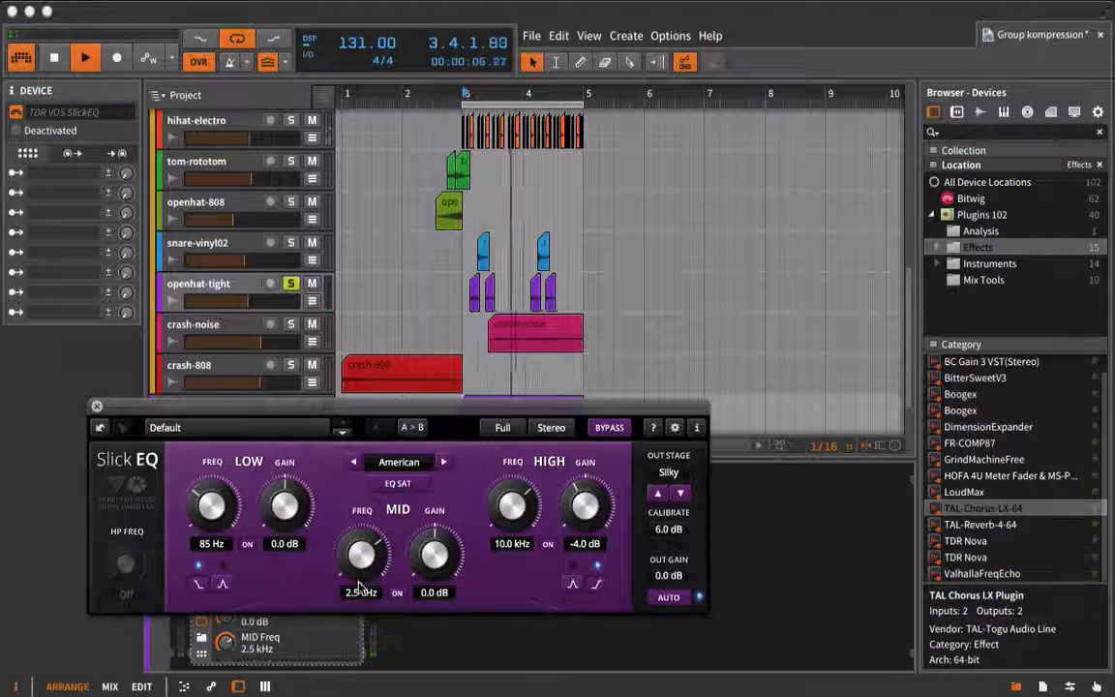
# Step: Try a 4.5 dB Mid boost at 2.5 kHz on openhat-tight's SlickEQ, comparing with the Mid band switched off and on
pyautogui.moveTo(363, 566); pyautogui.dragTo(363, 590)
pyautogui.moveTo(435, 570); pyautogui.dragTo(423, 497)
pyautogui.moveTo(380, 559); pyautogui.dragTo(336, 539)
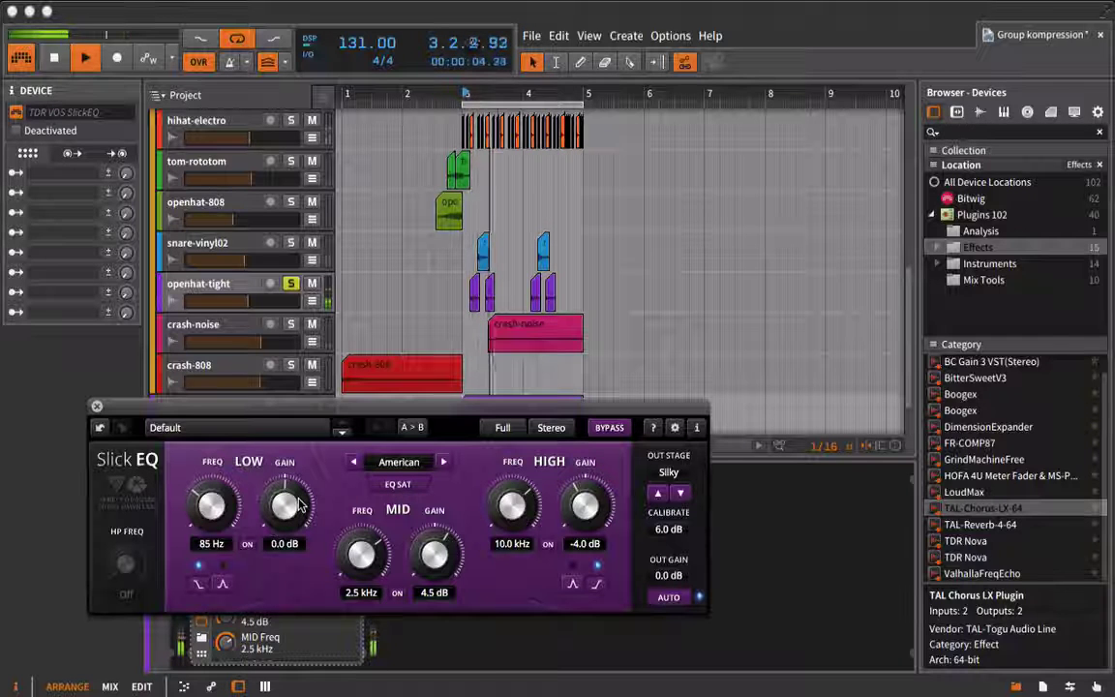
pyautogui.click(397, 592)
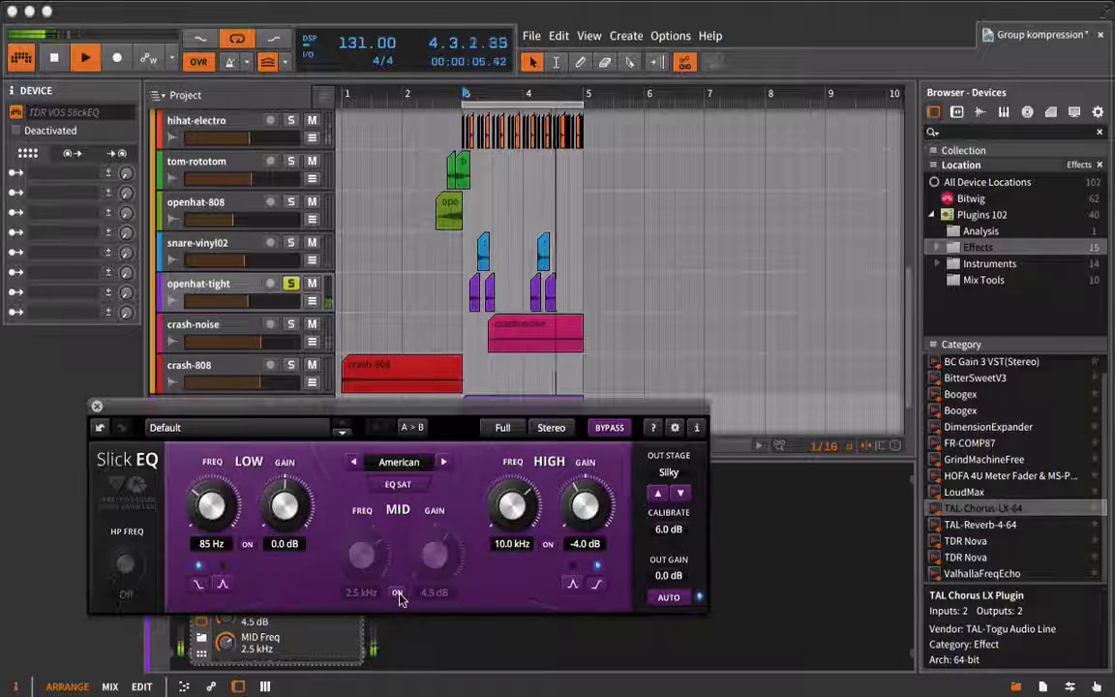
pyautogui.click(396, 592)
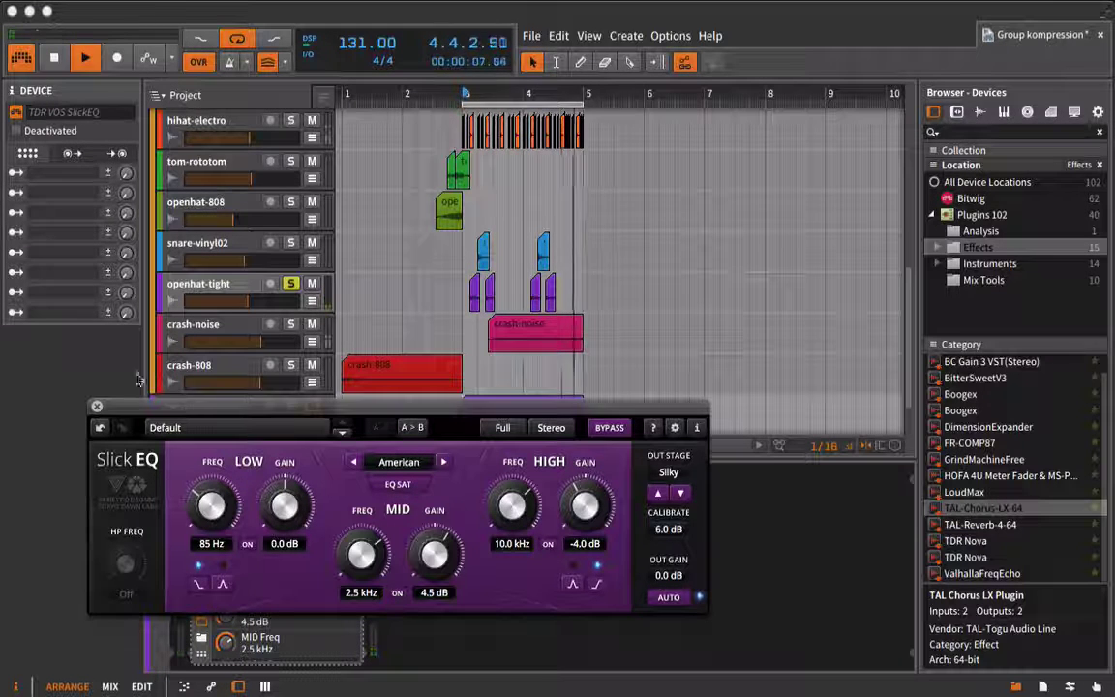
pyautogui.click(98, 407)
# Step: Solo the Shaker Group and open its TDR VOS SlickEQ for editing
pyautogui.scroll(6, 293, 288)
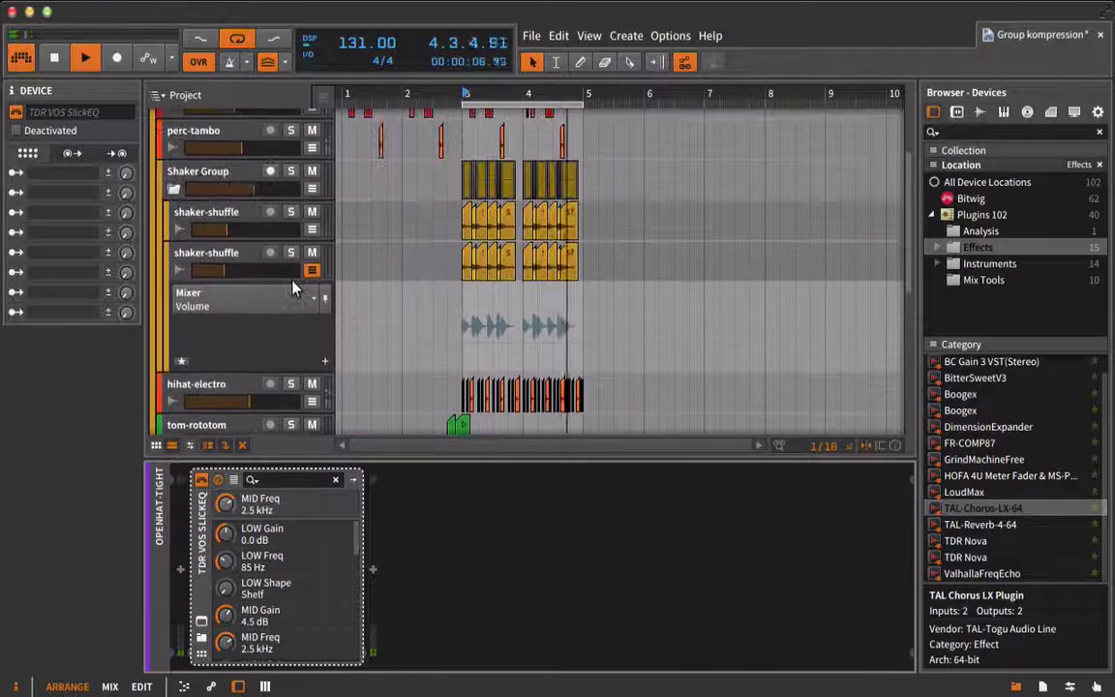
pyautogui.scroll(2, 293, 281)
pyautogui.click(289, 220)
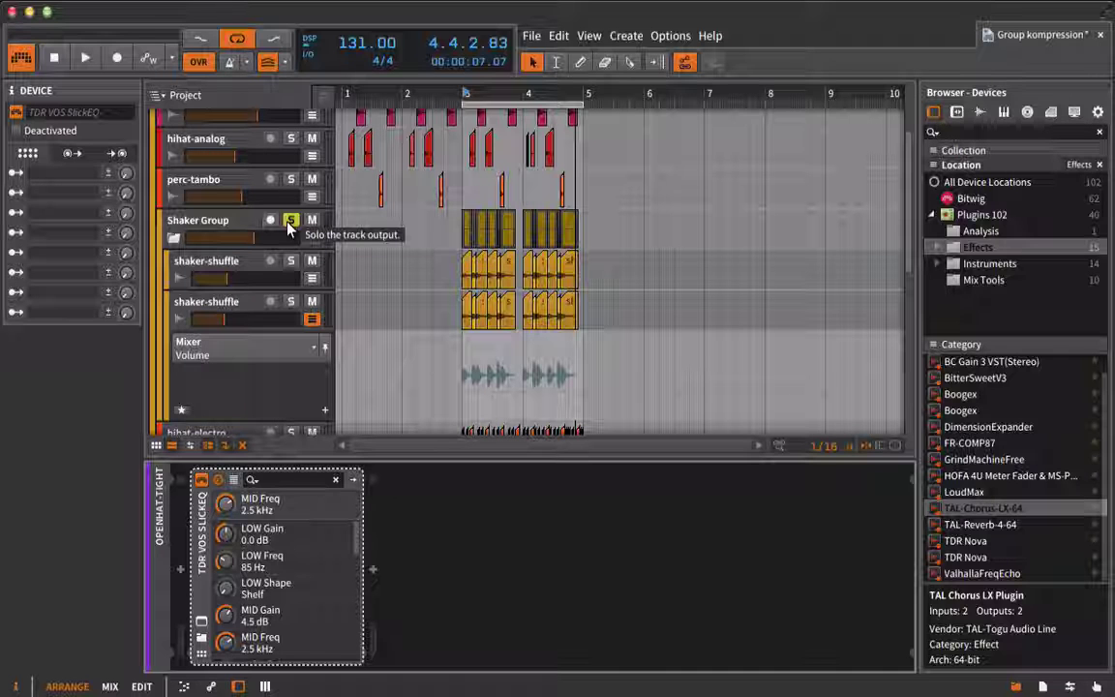
pyautogui.click(221, 222)
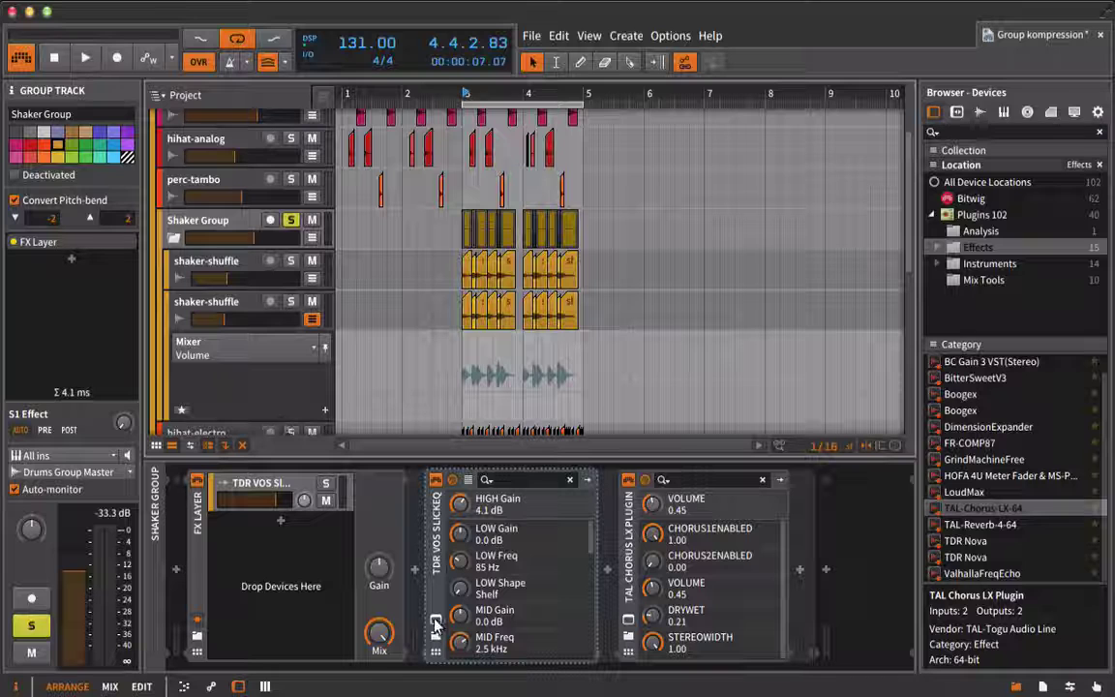
pyautogui.click(436, 621)
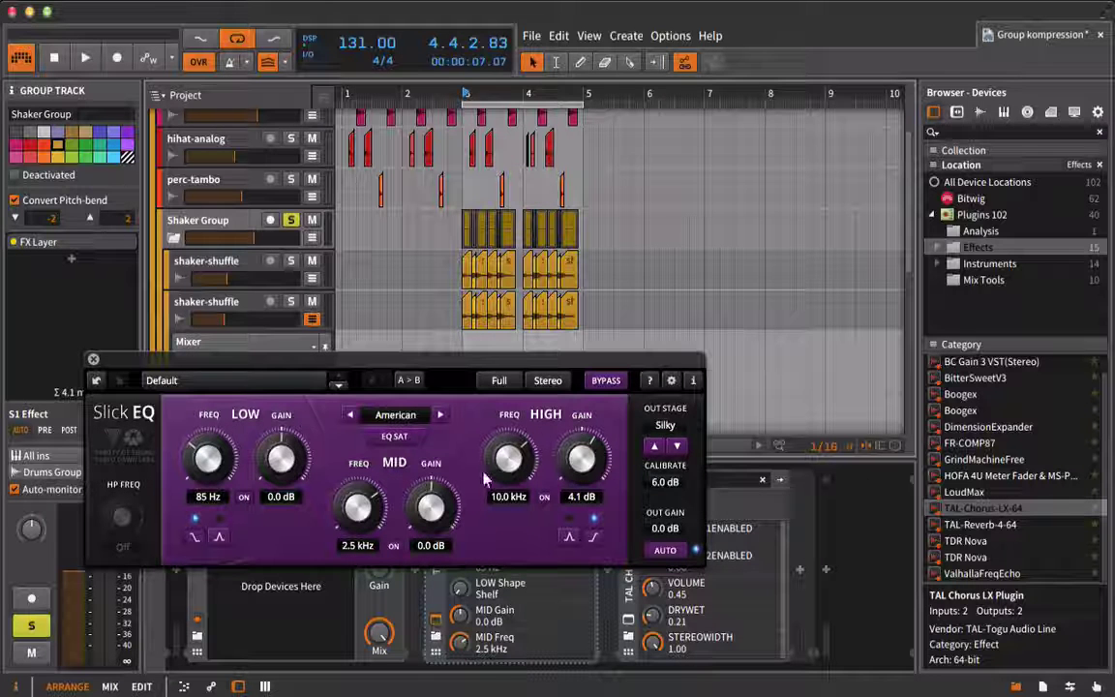
# Step: Set the Shaker Group's SlickEQ to a 6.2 dB Mid gain at 1500 Hz and a 0.0 dB High gain during playback
pyautogui.moveTo(357, 502); pyautogui.dragTo(372, 527)
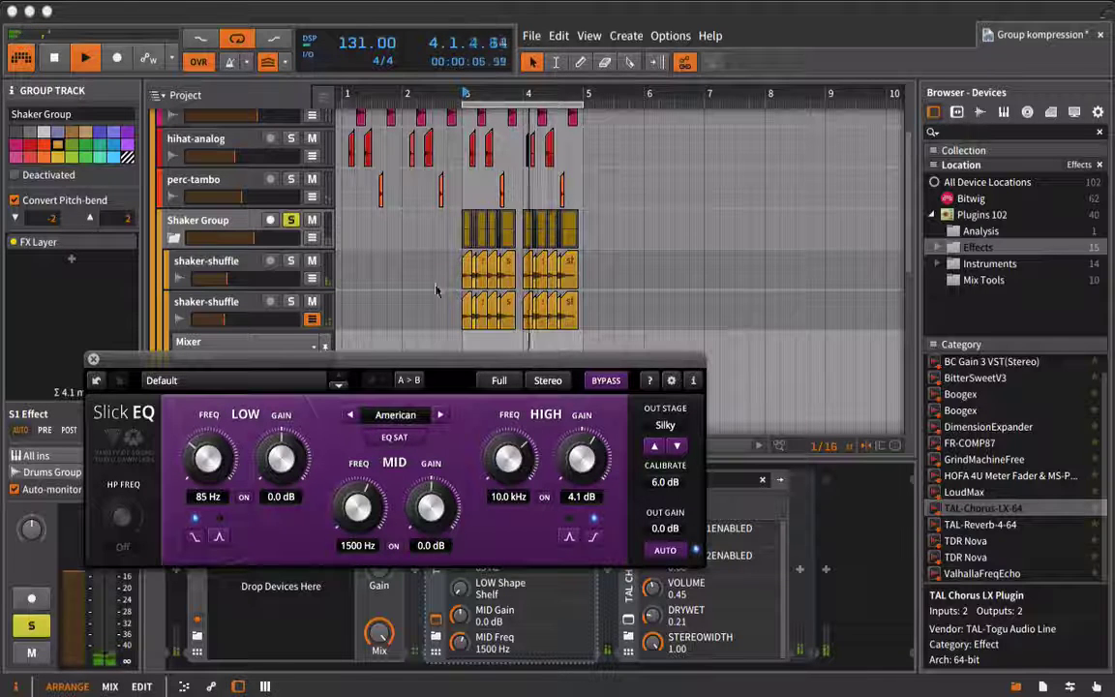
pyautogui.moveTo(432, 504); pyautogui.dragTo(398, 419)
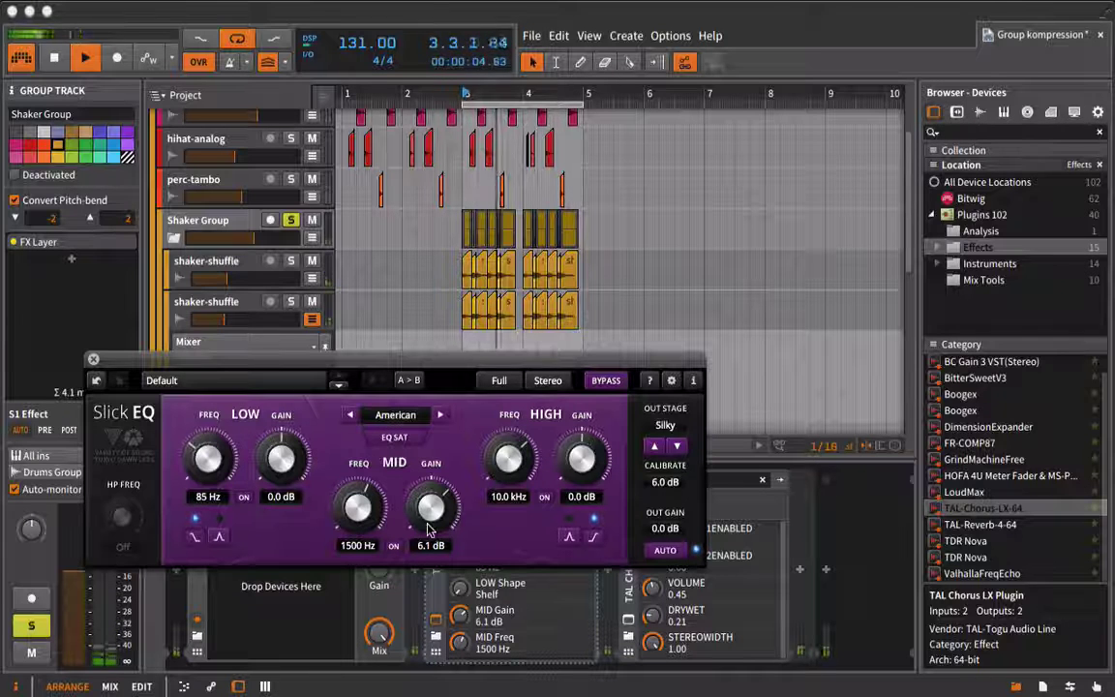
pyautogui.moveTo(428, 523); pyautogui.dragTo(428, 521)
pyautogui.moveTo(360, 518); pyautogui.dragTo(351, 548)
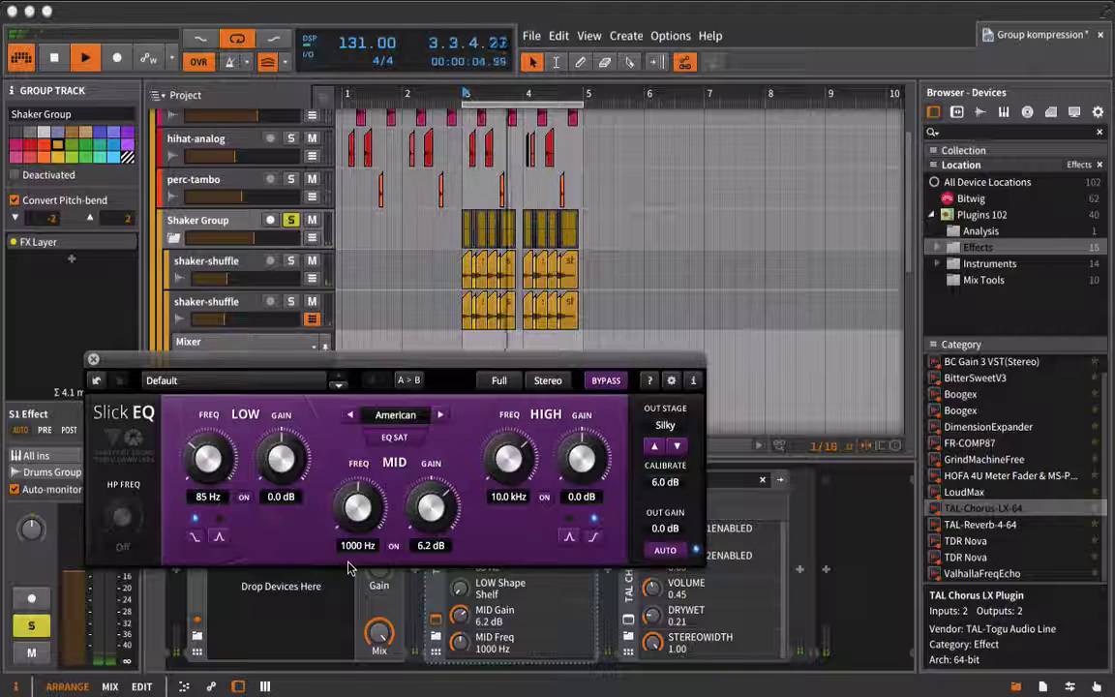
pyautogui.moveTo(349, 557); pyautogui.dragTo(344, 528)
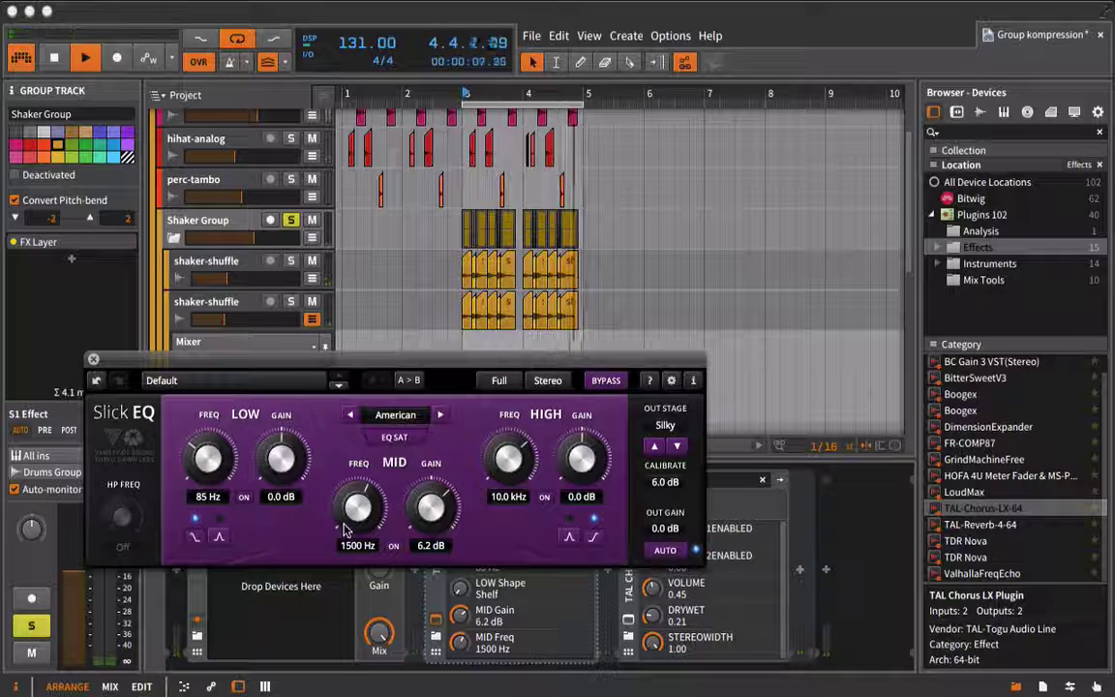
pyautogui.click(94, 361)
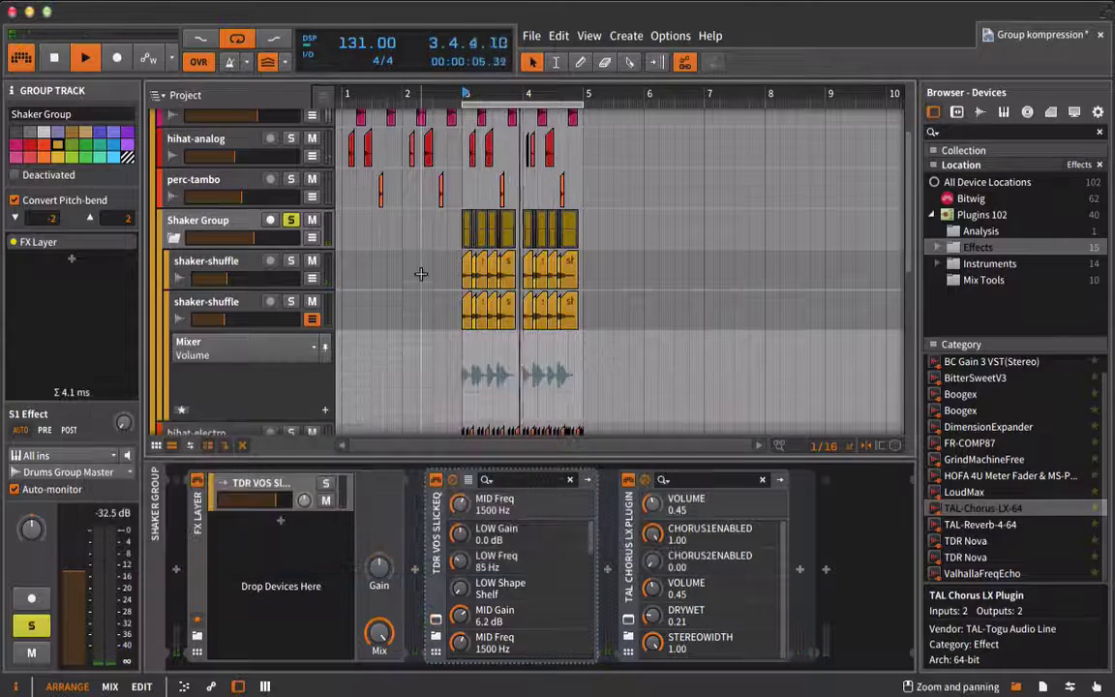
# Step: Set the High band of openhat-tight's SlickEQ to 7.0 kHz with a gain of 3.0 dB
pyautogui.scroll(-10, 418, 271)
pyautogui.scroll(5, 421, 274)
pyautogui.scroll(1, 420, 274)
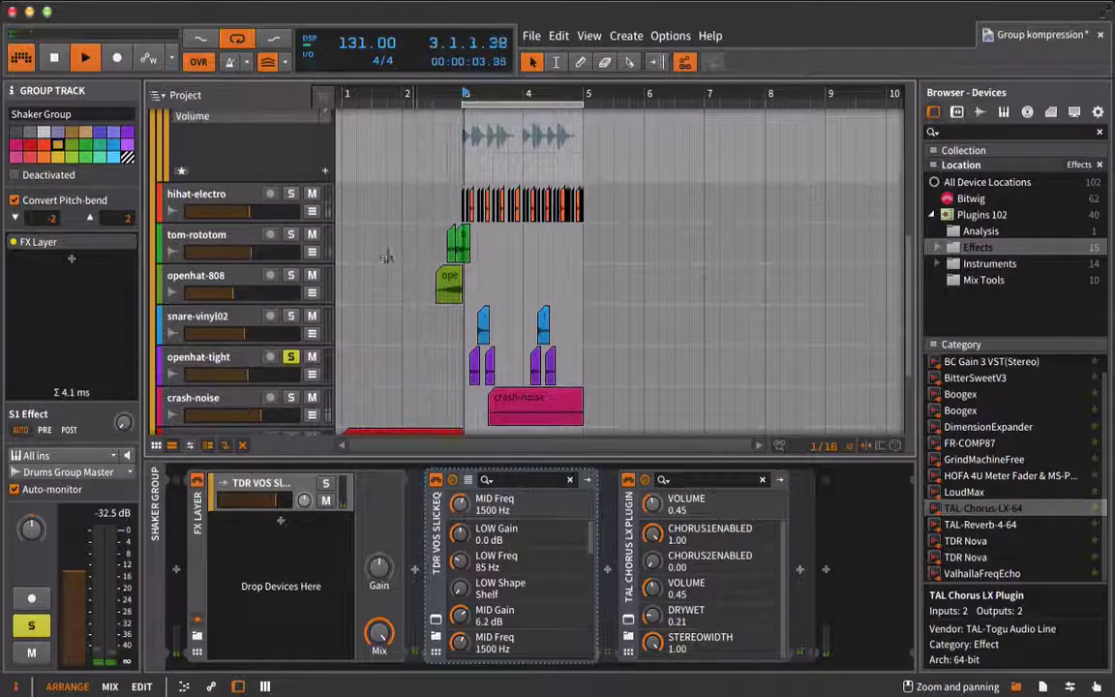
pyautogui.click(242, 364)
pyautogui.click(201, 620)
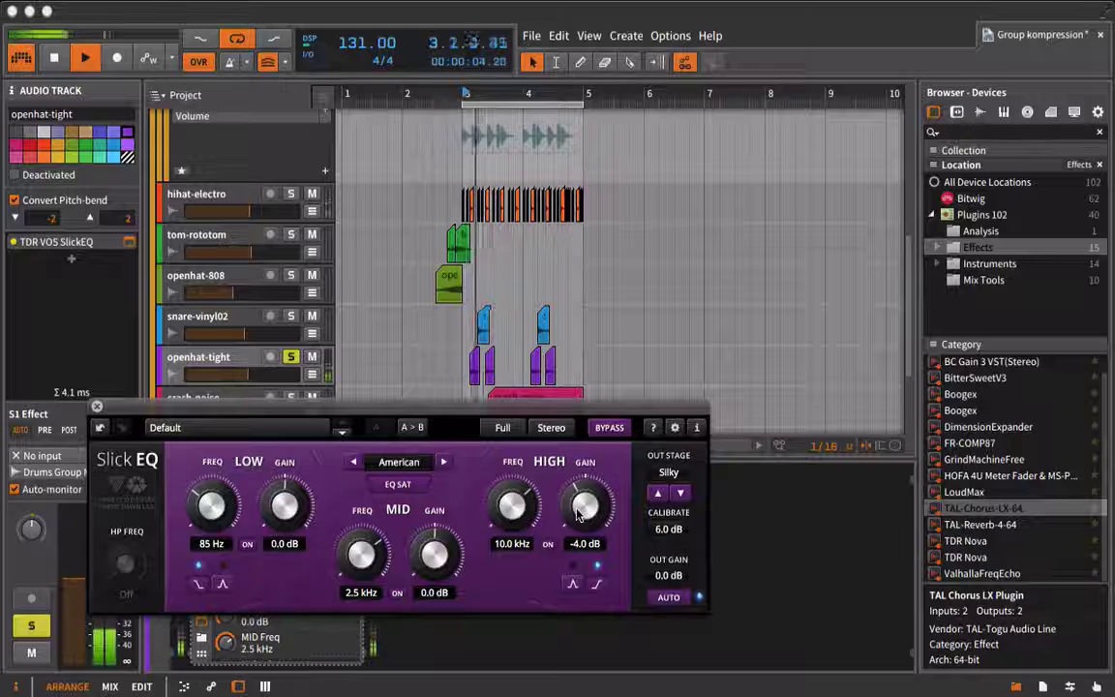
pyautogui.moveTo(605, 514); pyautogui.dragTo(586, 462)
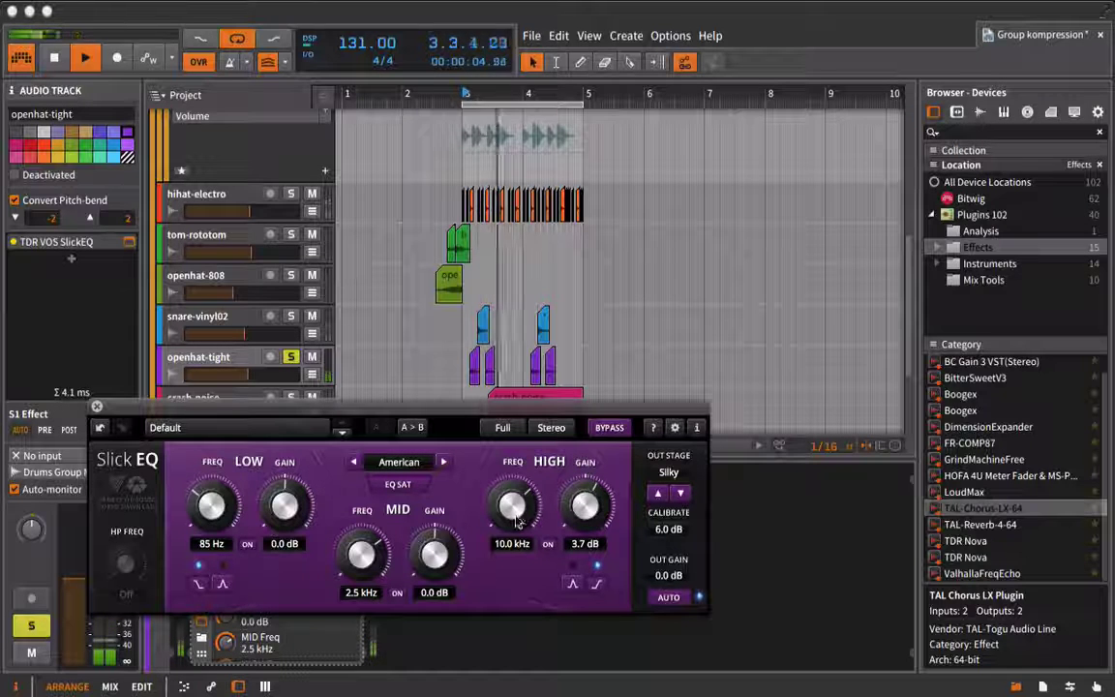
pyautogui.moveTo(512, 505); pyautogui.dragTo(516, 553)
pyautogui.moveTo(588, 507); pyautogui.dragTo(585, 511)
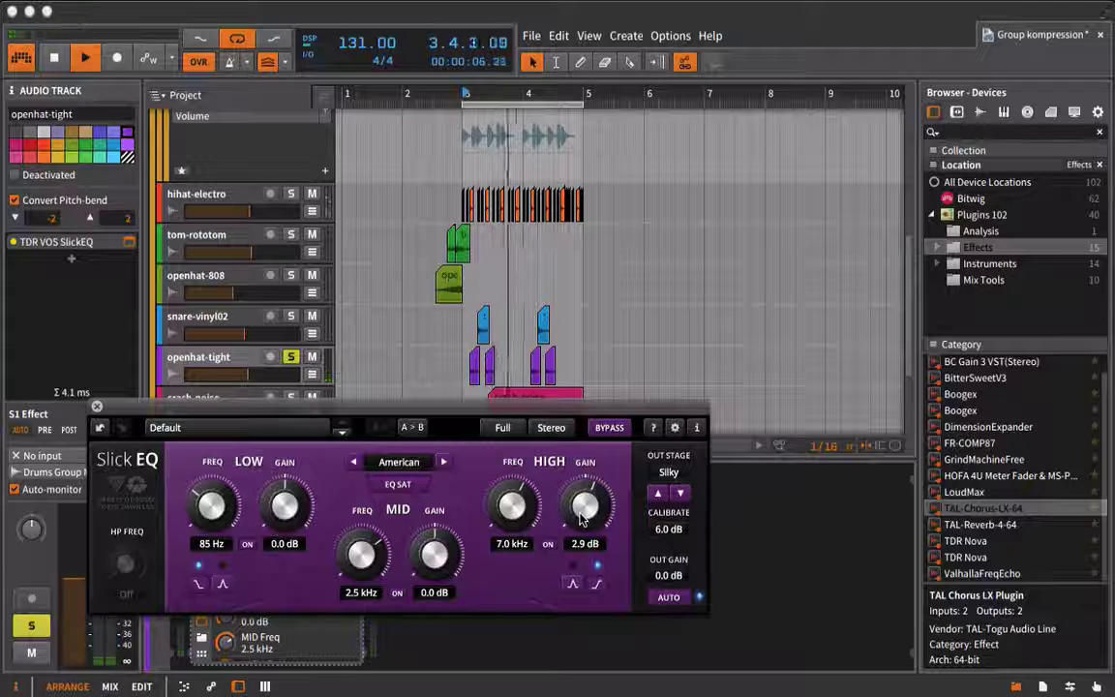
pyautogui.click(97, 408)
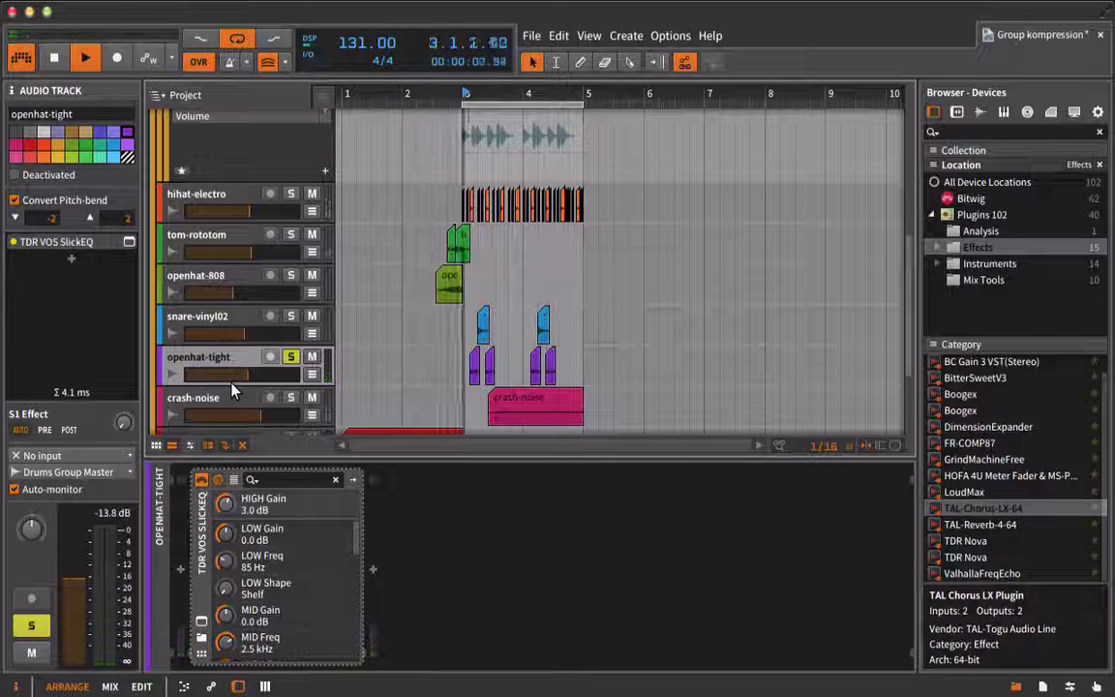
# Step: Turn off solo on the openhat-tight track and the Shaker Group
pyautogui.rightClick(298, 359)
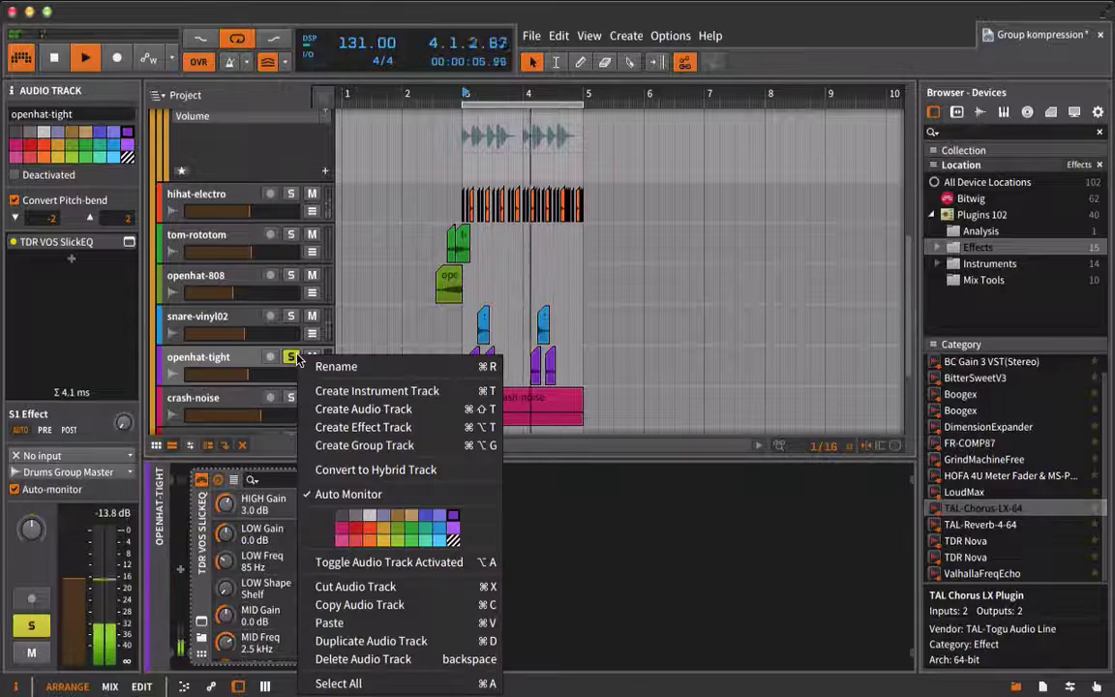
pyautogui.click(291, 357)
pyautogui.scroll(5, 280, 339)
pyautogui.click(290, 283)
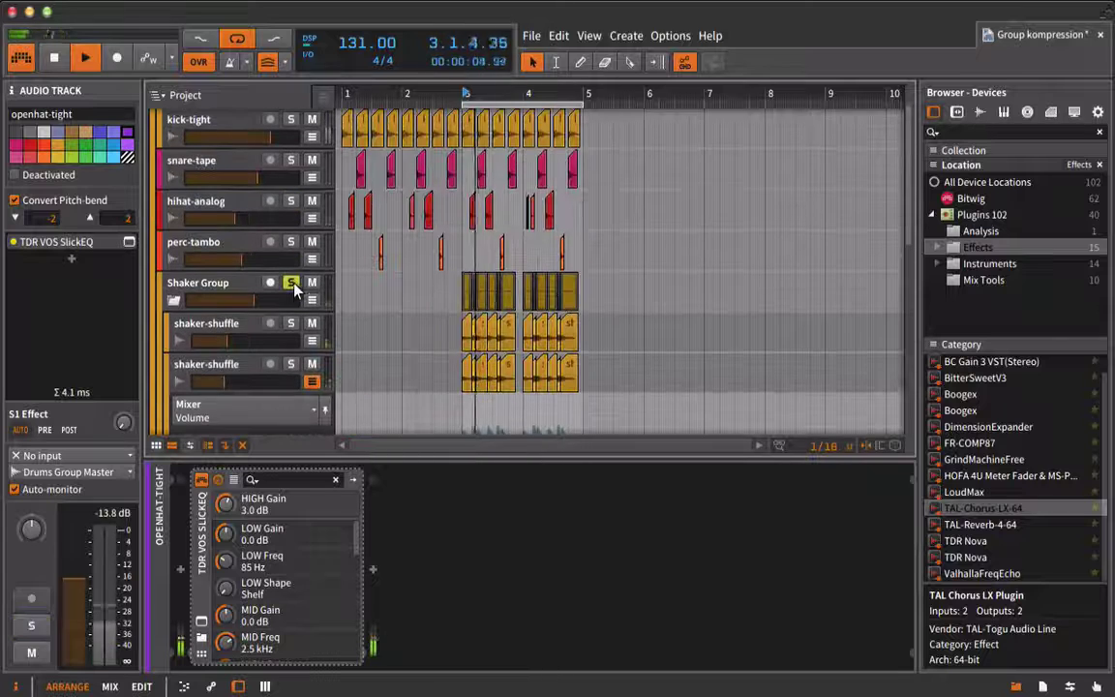
pyautogui.click(291, 283)
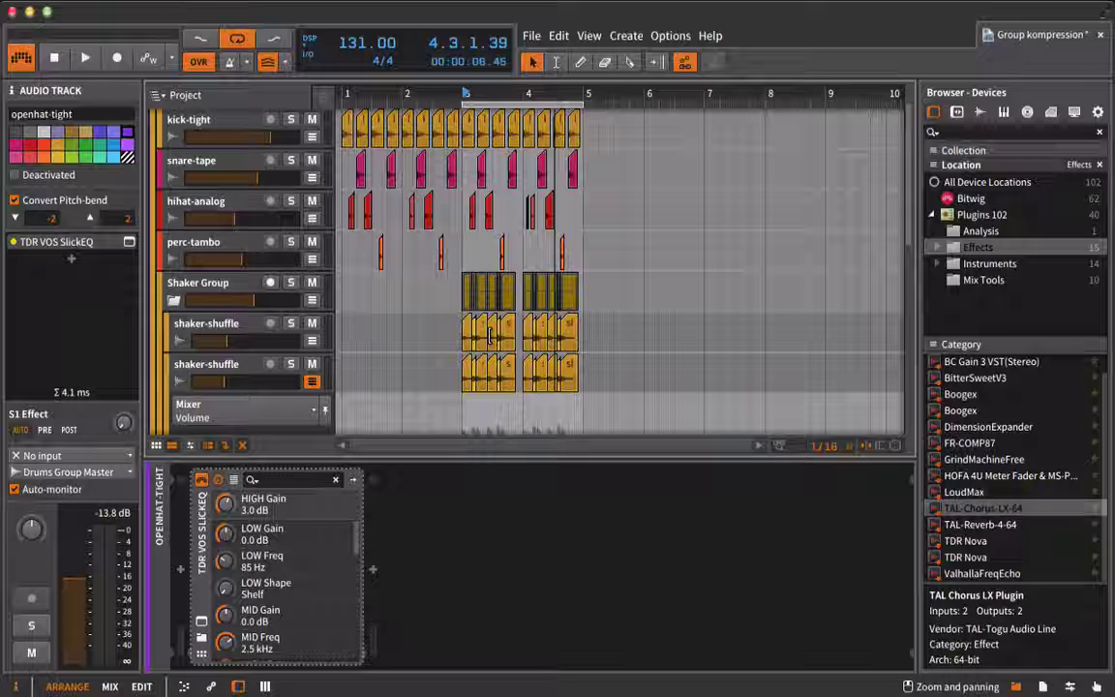
# Step: Collapse the Drums Group and extend the loop region to a length of 4.0.0.00 from bar 1
pyautogui.scroll(2, 177, 196)
pyautogui.click(166, 140)
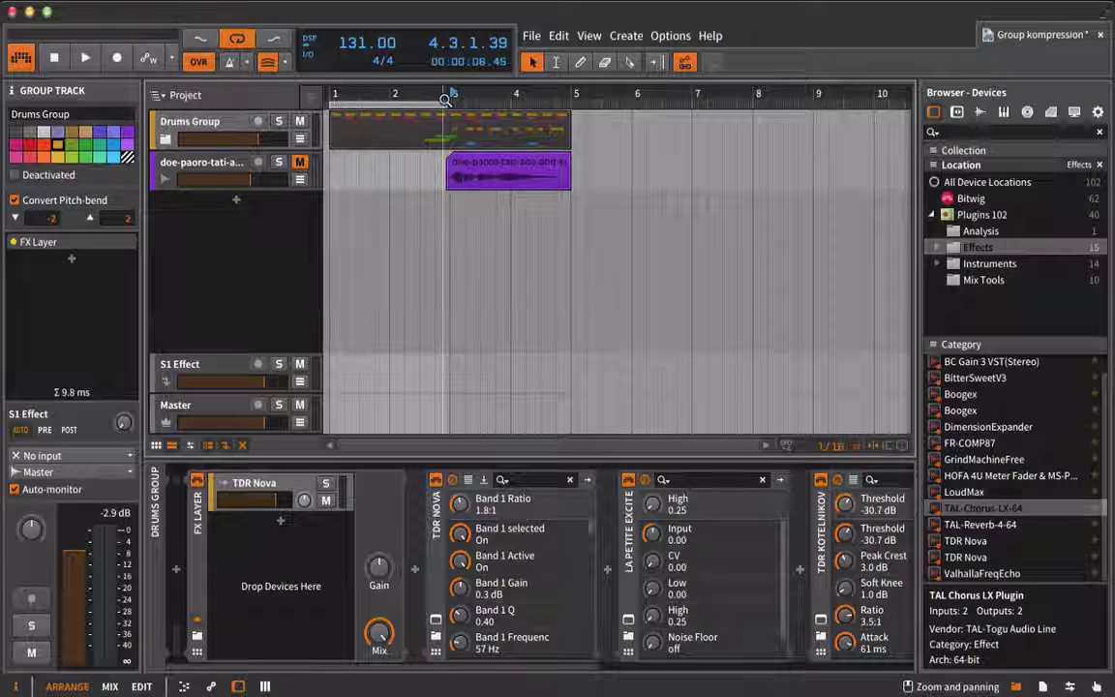
pyautogui.moveTo(447, 101); pyautogui.dragTo(557, 106)
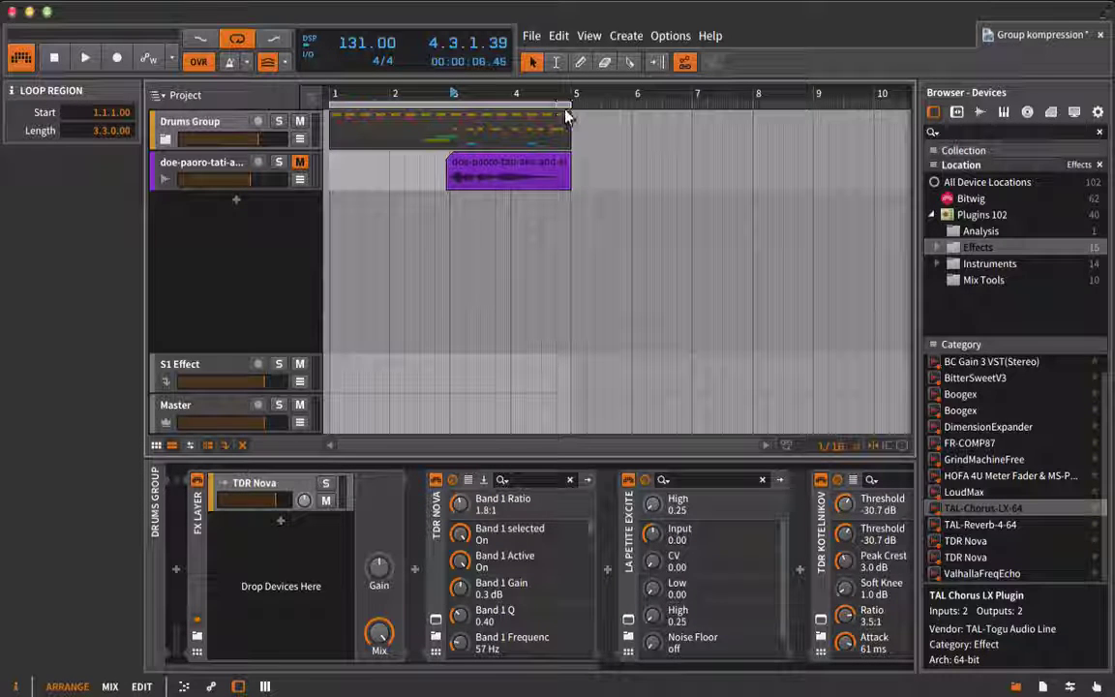
# Step: Unmute the doe-paoro audio track and, while playing from bar 1, lower its volume and the Drums Group's volume
pyautogui.click(299, 164)
pyautogui.click(331, 99)
pyautogui.press('space')
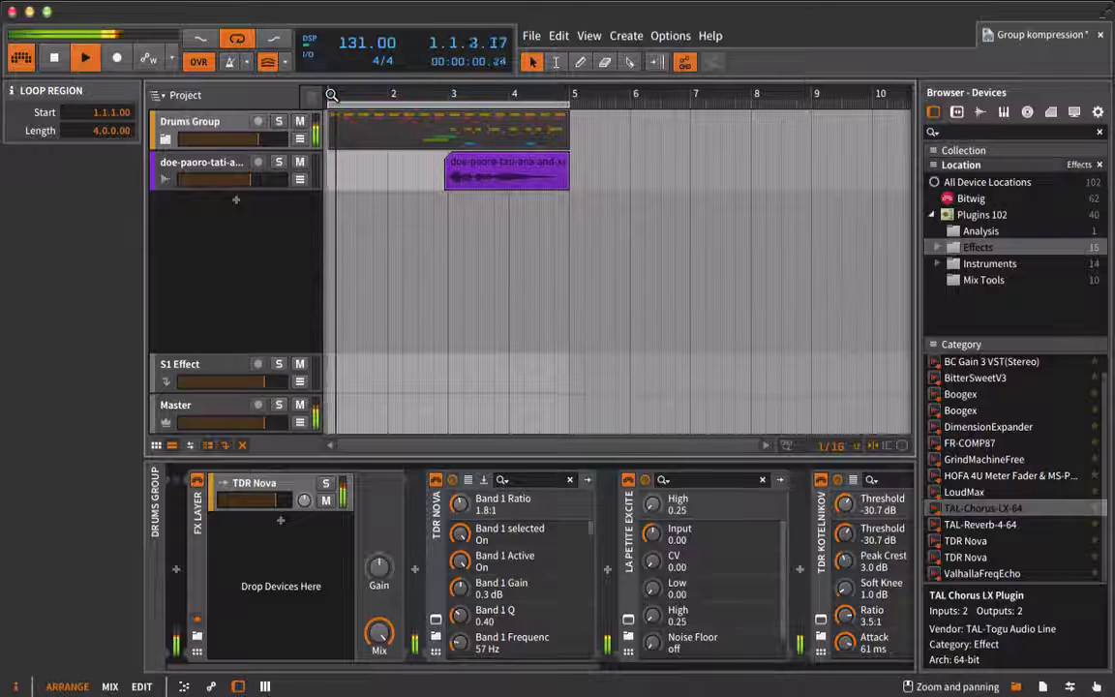
pyautogui.moveTo(260, 138); pyautogui.dragTo(246, 180)
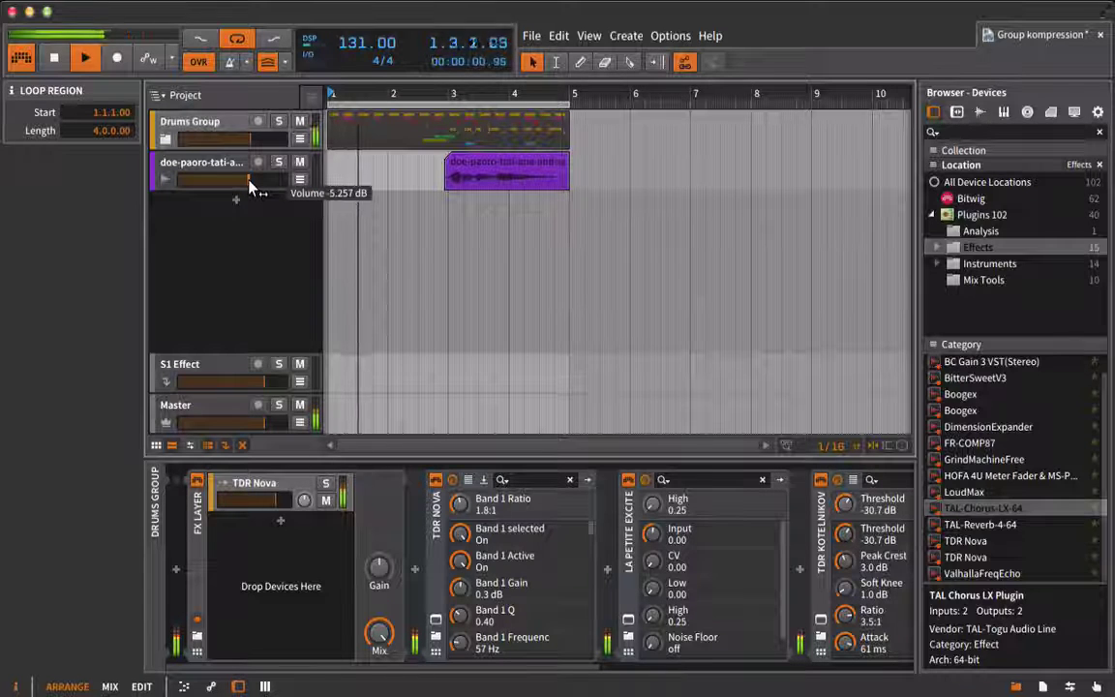
pyautogui.moveTo(250, 187); pyautogui.dragTo(238, 187)
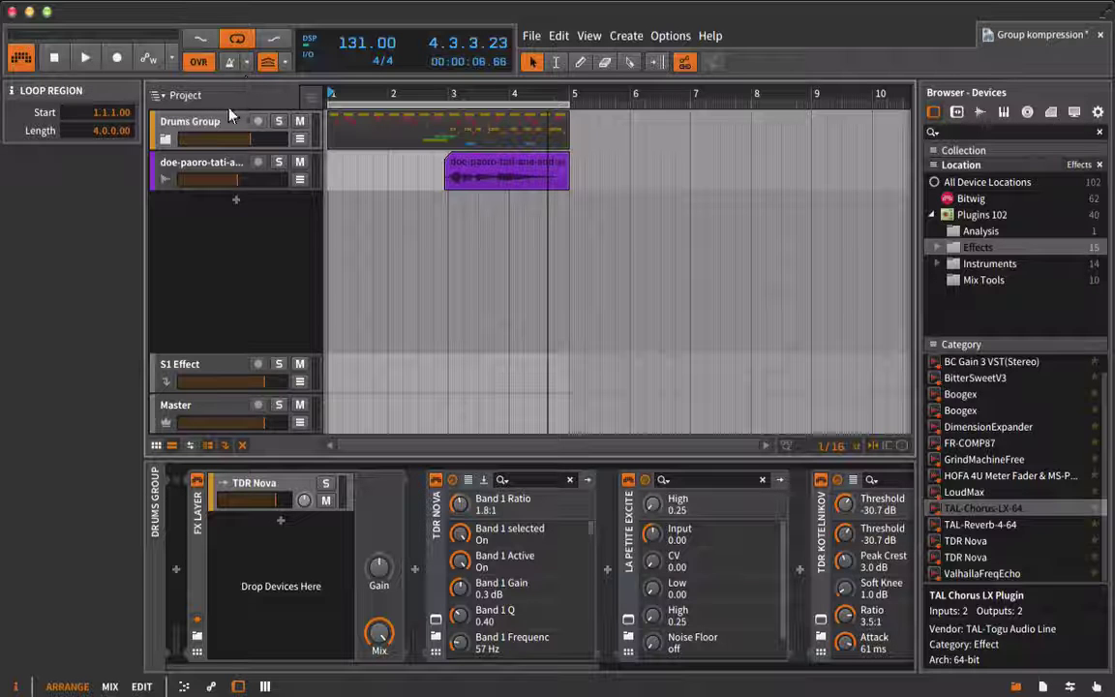
# Step: Add the TDR Nova plugin from Mix Tools to the doe-paoro track and play from the start of its clip
pyautogui.click(484, 178)
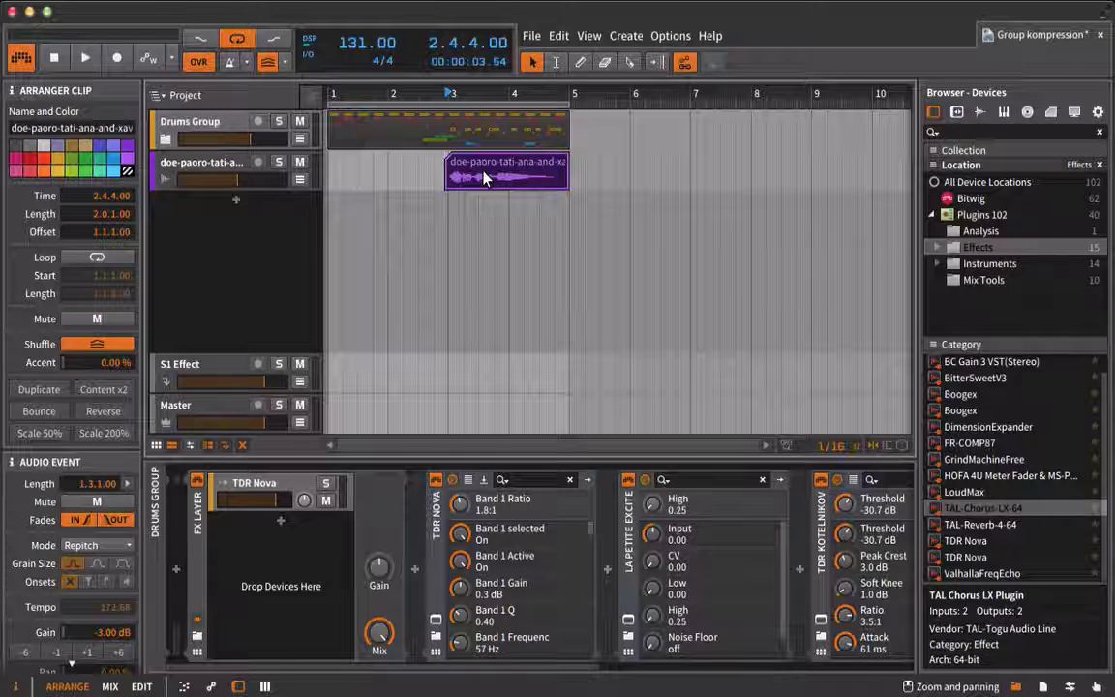
pyautogui.click(177, 164)
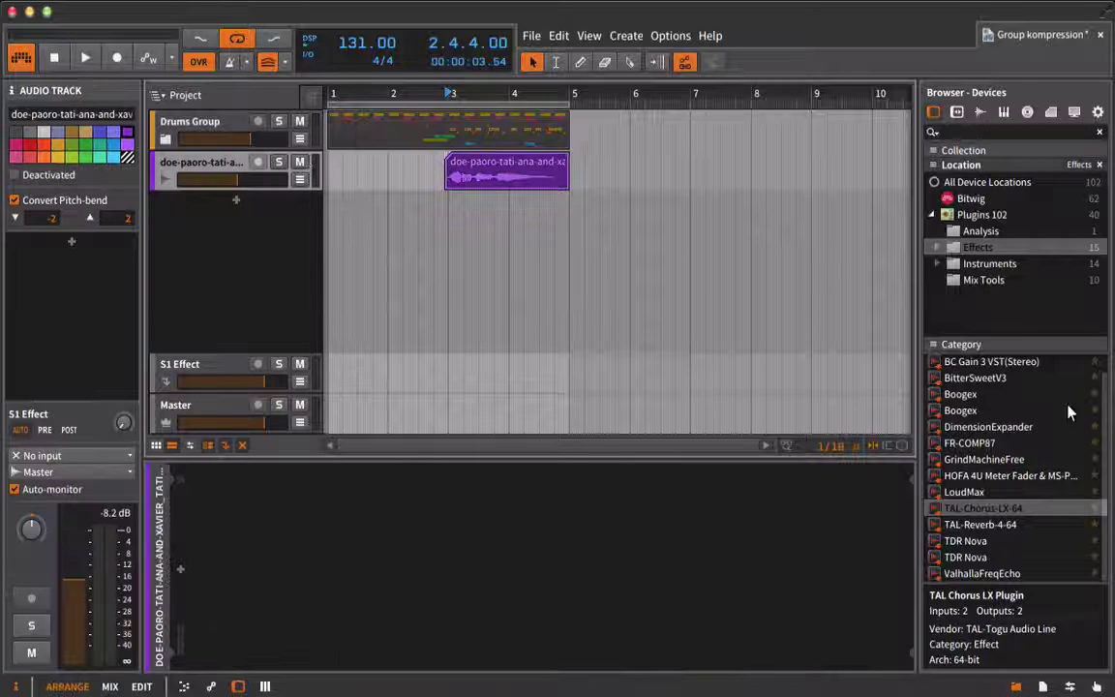
pyautogui.click(996, 279)
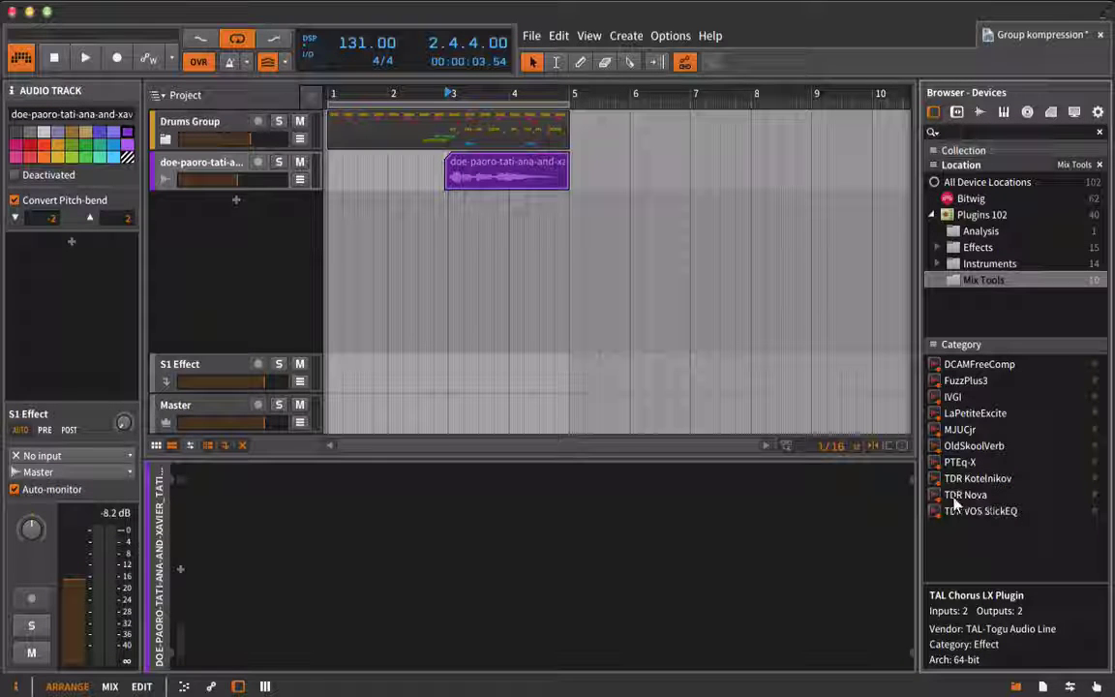
pyautogui.moveTo(954, 499); pyautogui.dragTo(378, 195)
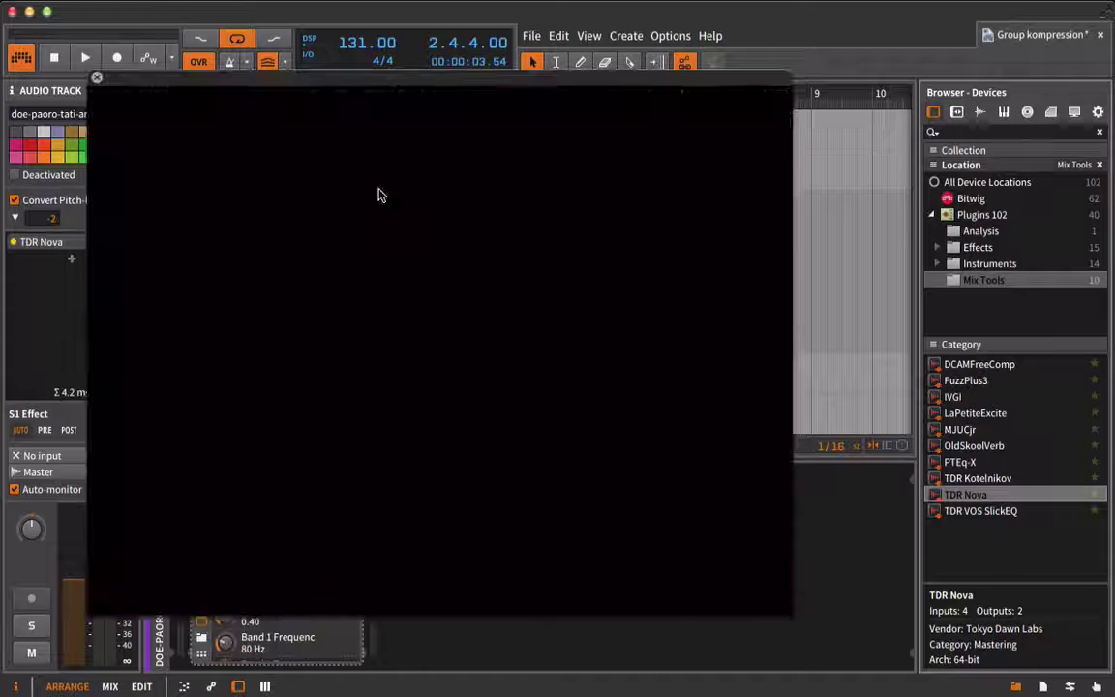
pyautogui.press('space')
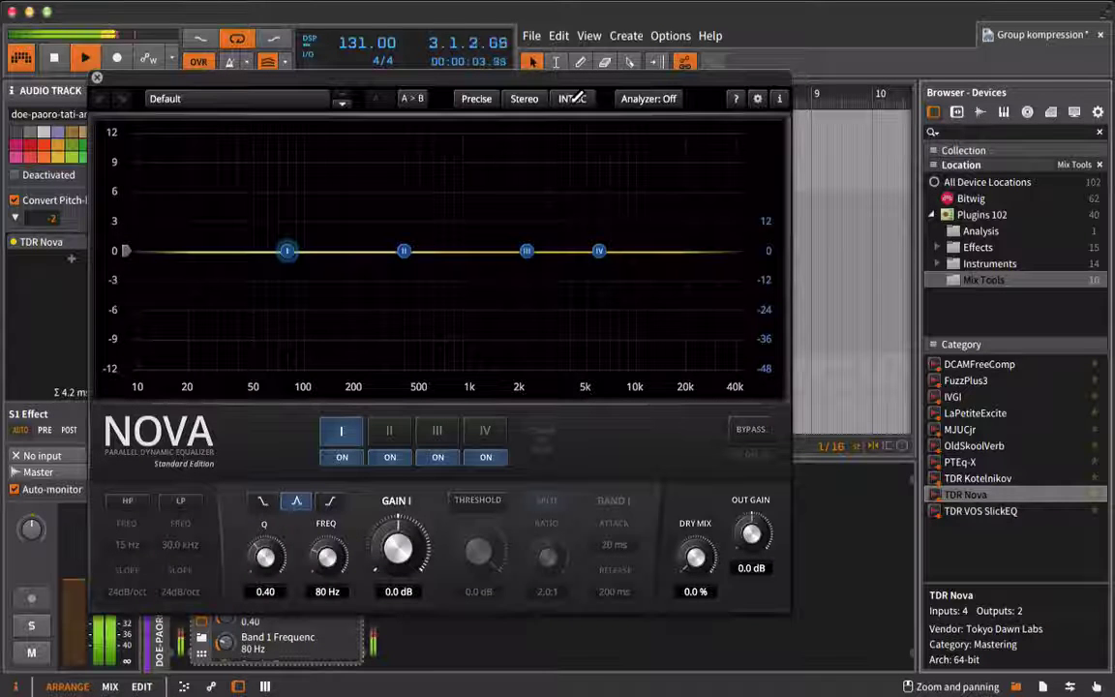
# Step: Set the doe-paoro track's TDR Nova to Mono, keep the internal sidechain, and switch its analyzer to In
pyautogui.click(573, 98)
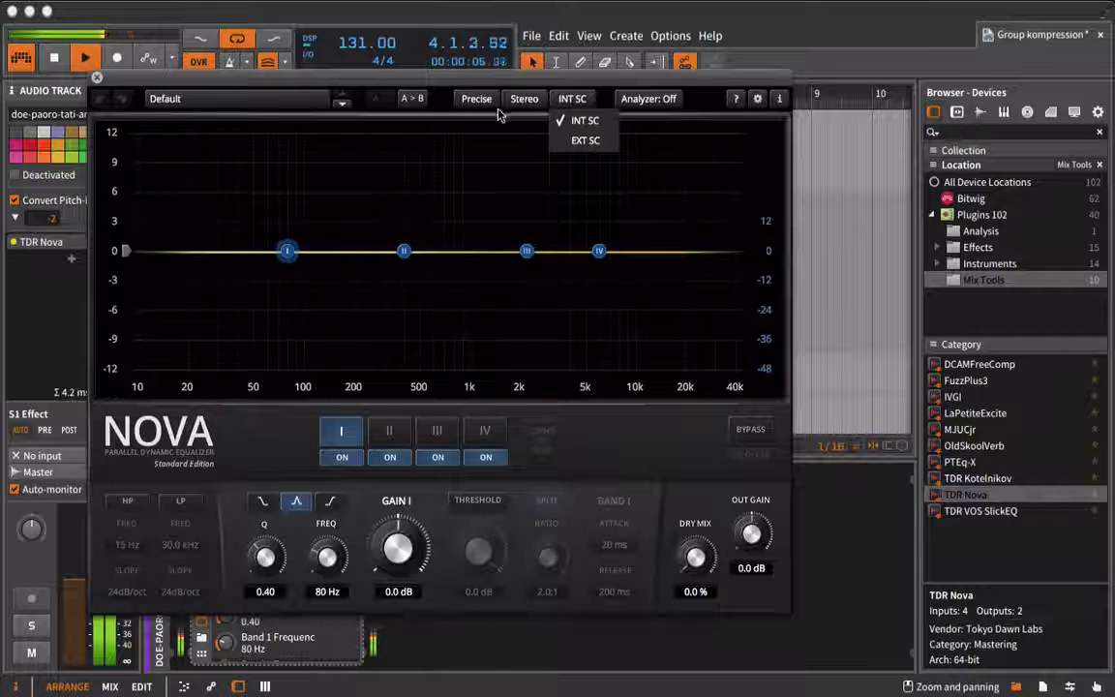
pyautogui.click(521, 101)
pyautogui.click(531, 119)
pyautogui.click(582, 101)
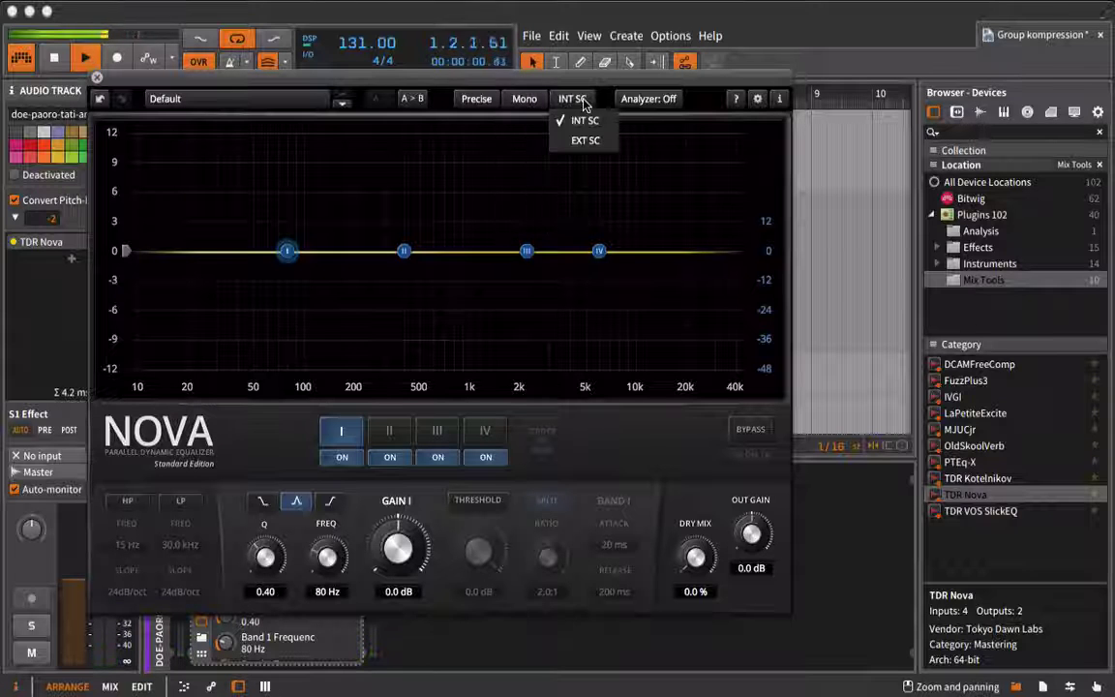
pyautogui.click(583, 120)
pyautogui.click(648, 99)
pyautogui.click(645, 117)
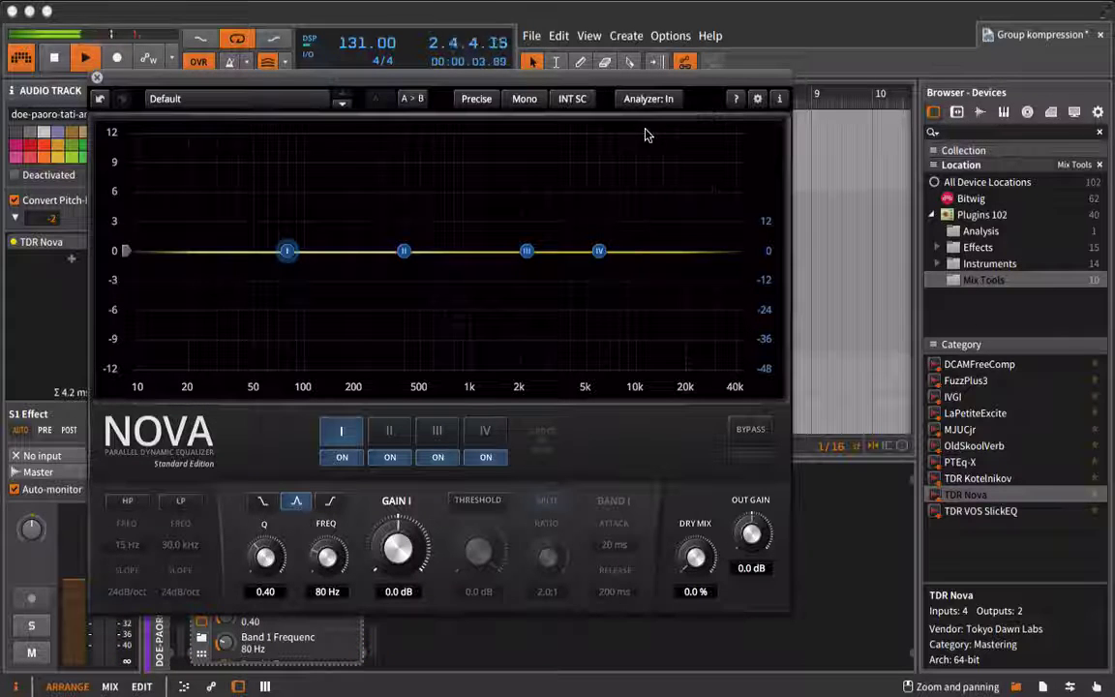
# Step: Enable the high-pass filter at 54 Hz, boost band III gently around 5.1 kHz, and close the EQ window
pyautogui.click(127, 502)
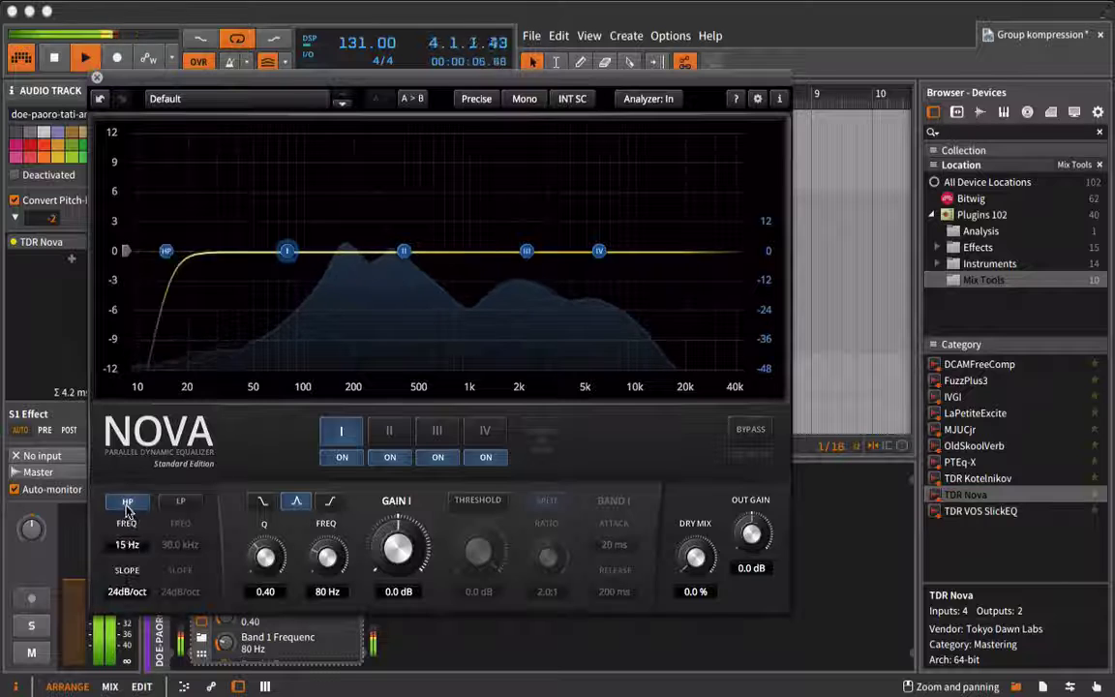
pyautogui.moveTo(125, 544); pyautogui.dragTo(154, 553)
pyautogui.moveTo(525, 251); pyautogui.dragTo(584, 227)
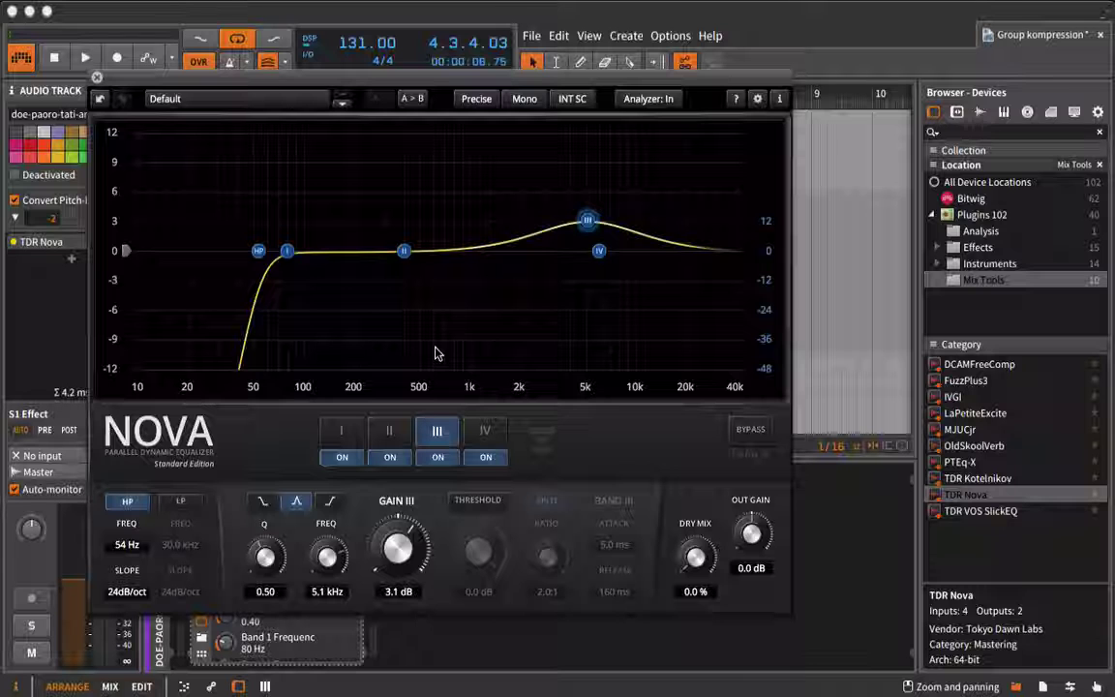
pyautogui.press('space')
pyautogui.moveTo(586, 220)
pyautogui.mouseDown()
pyautogui.moveTo(441, 211)
pyautogui.moveTo(505, 244)
pyautogui.moveTo(611, 239)
pyautogui.moveTo(586, 227)
pyautogui.mouseUp()
pyautogui.click(96, 77)
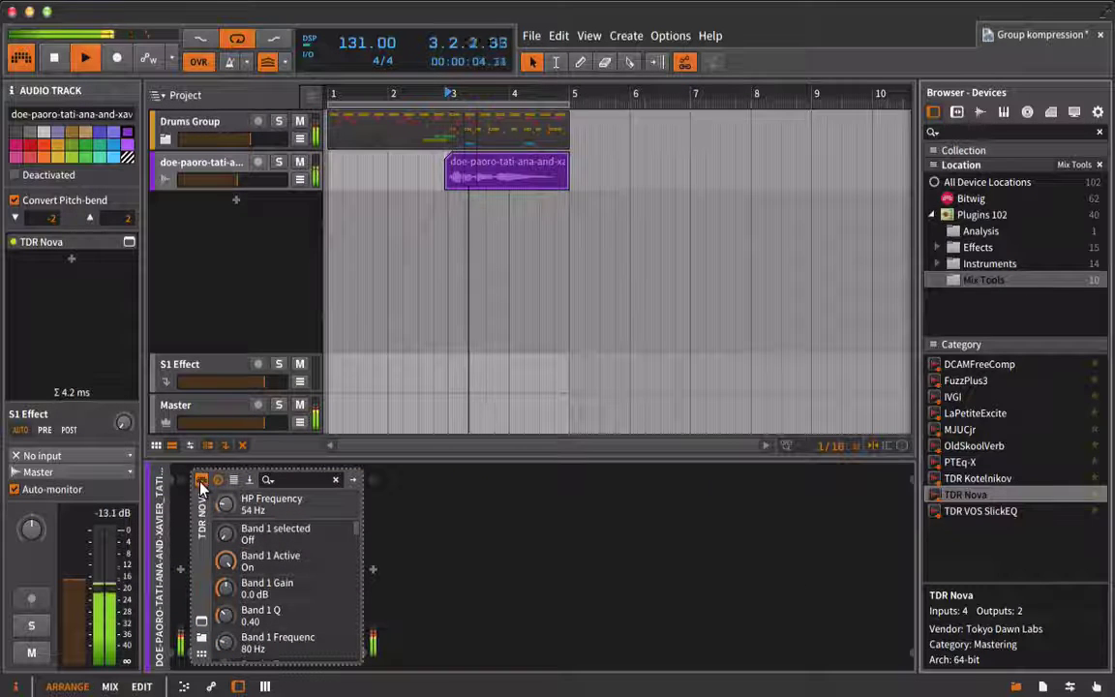
# Step: Add another TDR Nova after the FX Layer on the Drums Group and close its plugin window
pyautogui.click(193, 123)
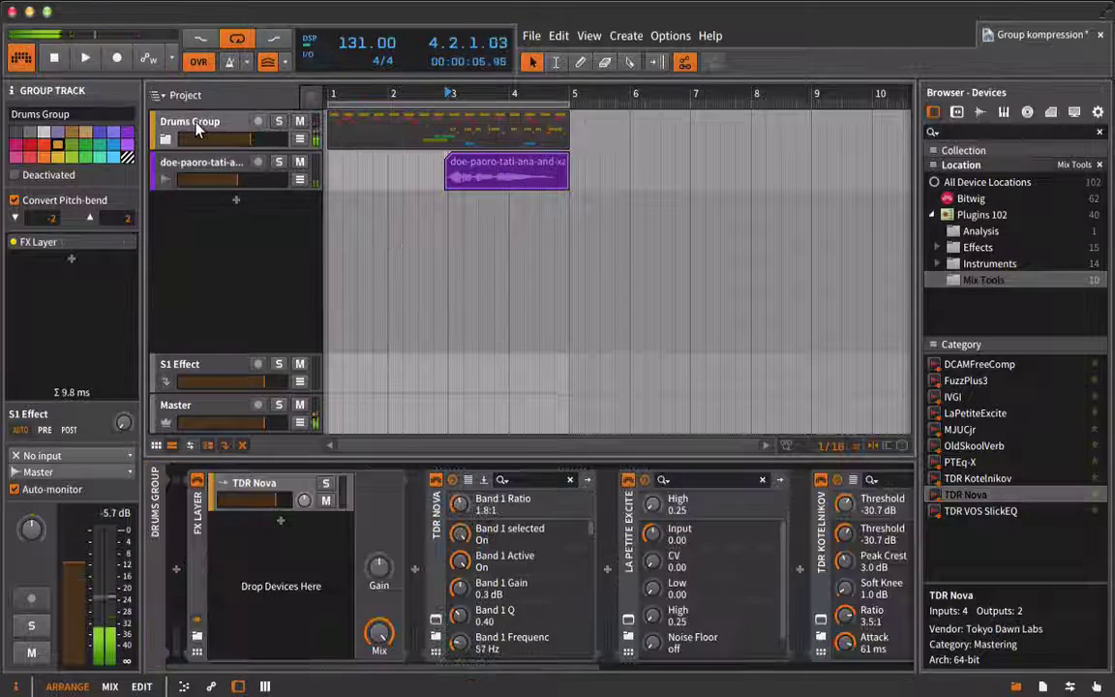
pyautogui.click(190, 541)
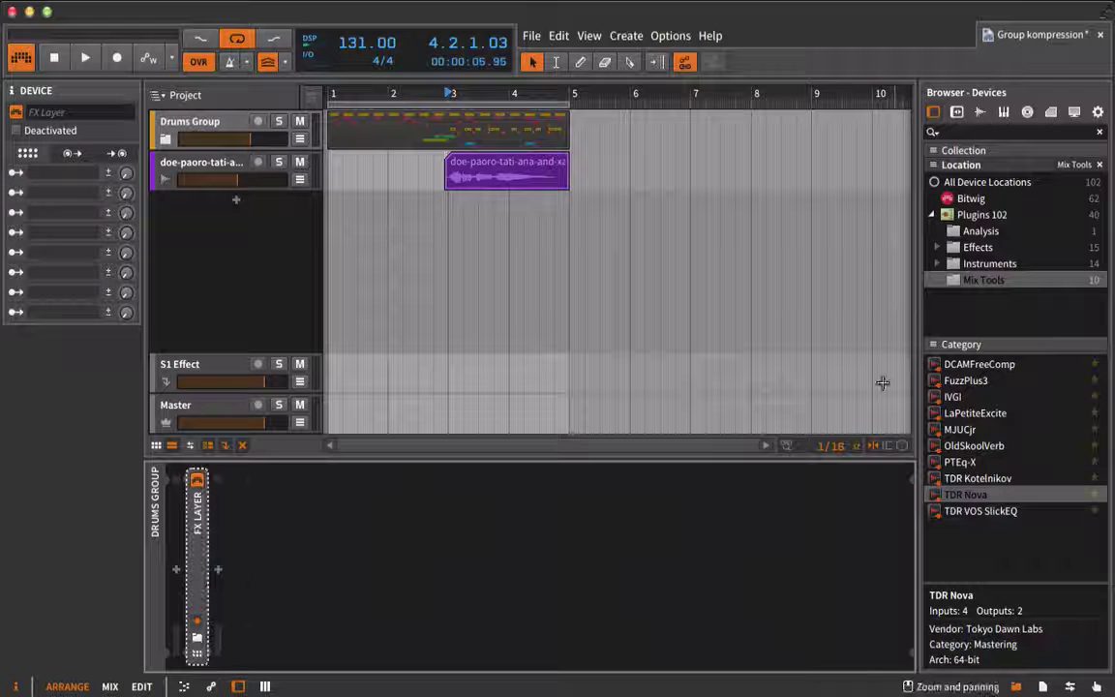
pyautogui.doubleClick(961, 499)
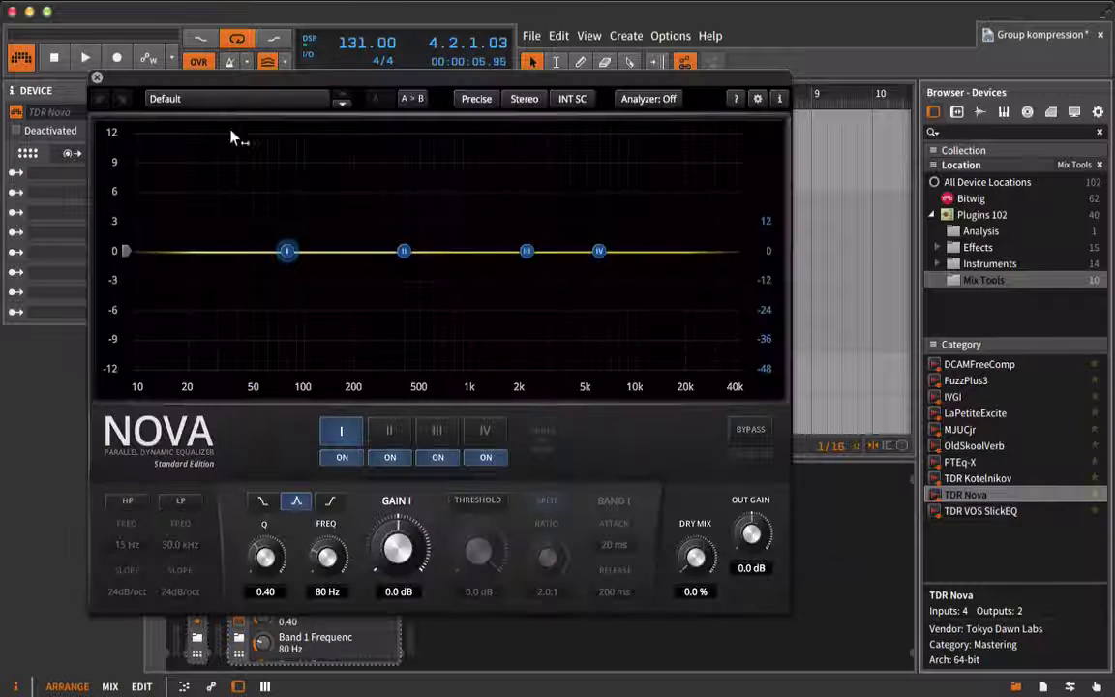
pyautogui.click(97, 78)
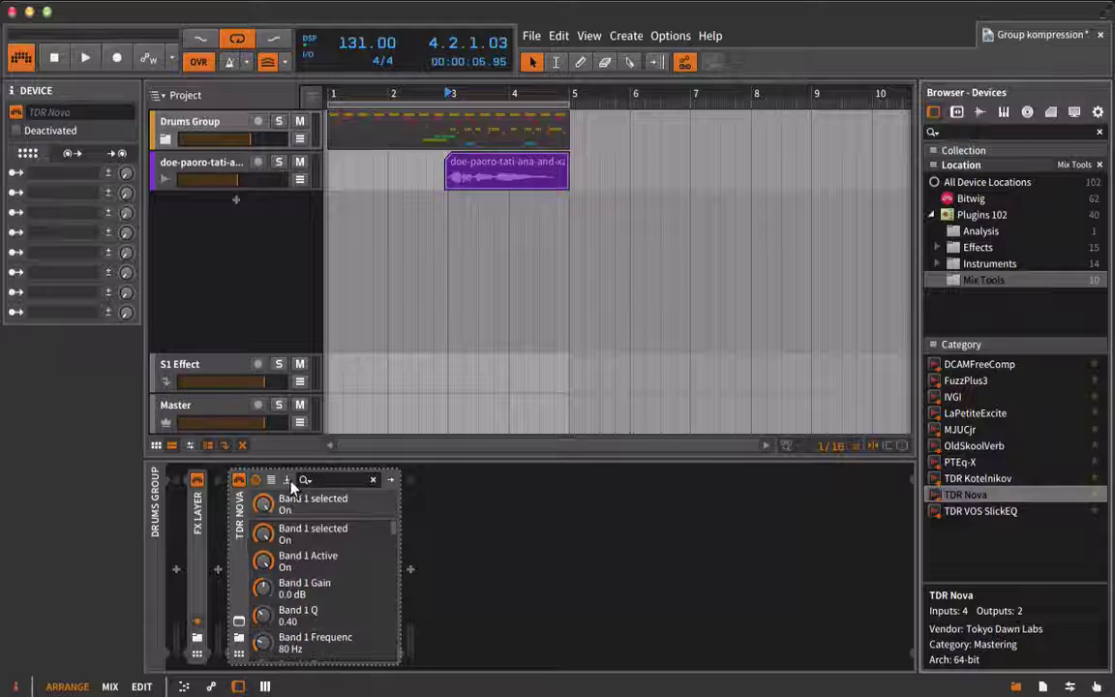
# Step: Set the sidechain input of the Drums Group's new TDR Nova to the doe-paoro vocal track's POST signal
pyautogui.click(287, 480)
pyautogui.click(263, 516)
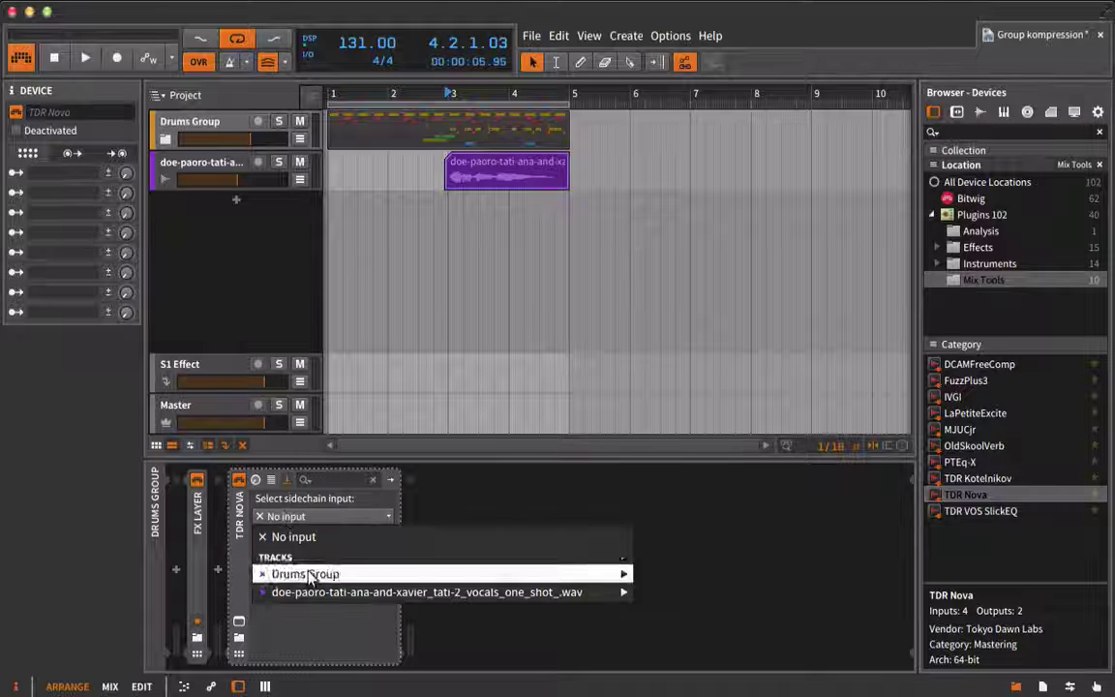
pyautogui.moveTo(306, 592)
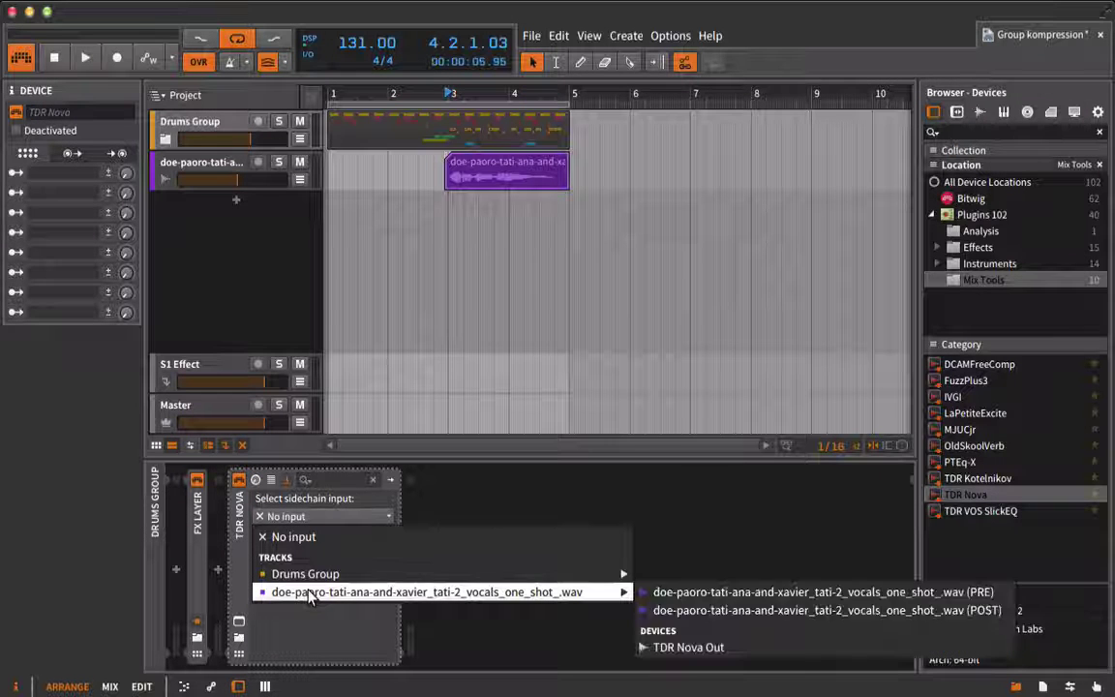
pyautogui.click(732, 612)
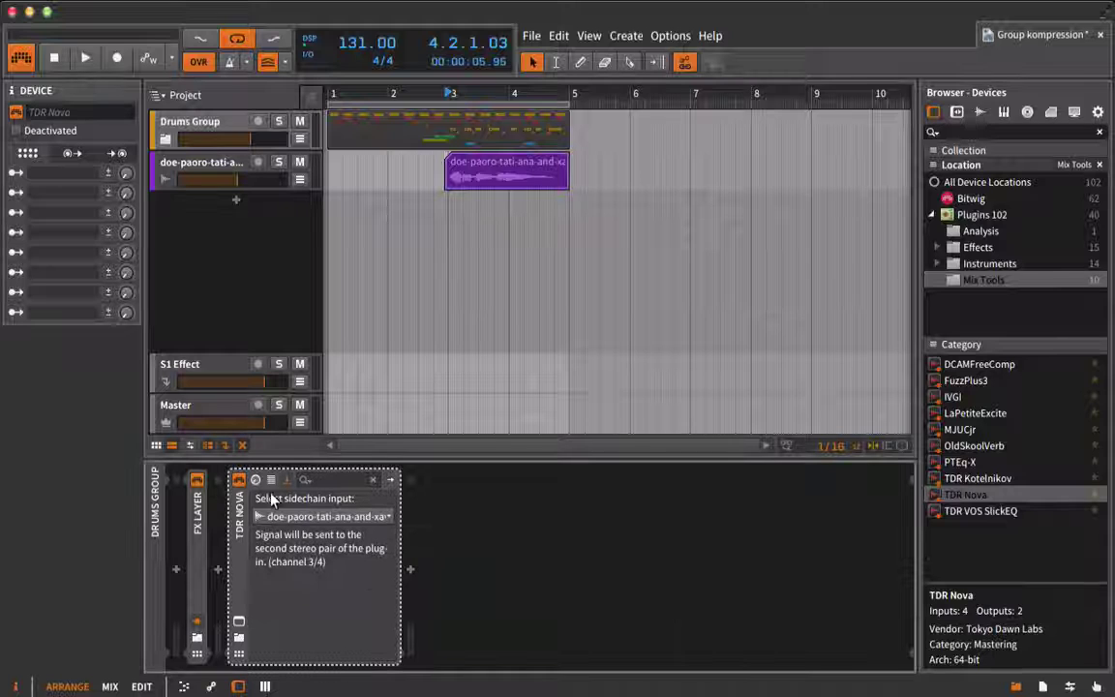
# Step: Open the Drums Group's TDR Nova, switch it to EXT SC, and set its analyzer to SC
pyautogui.click(239, 624)
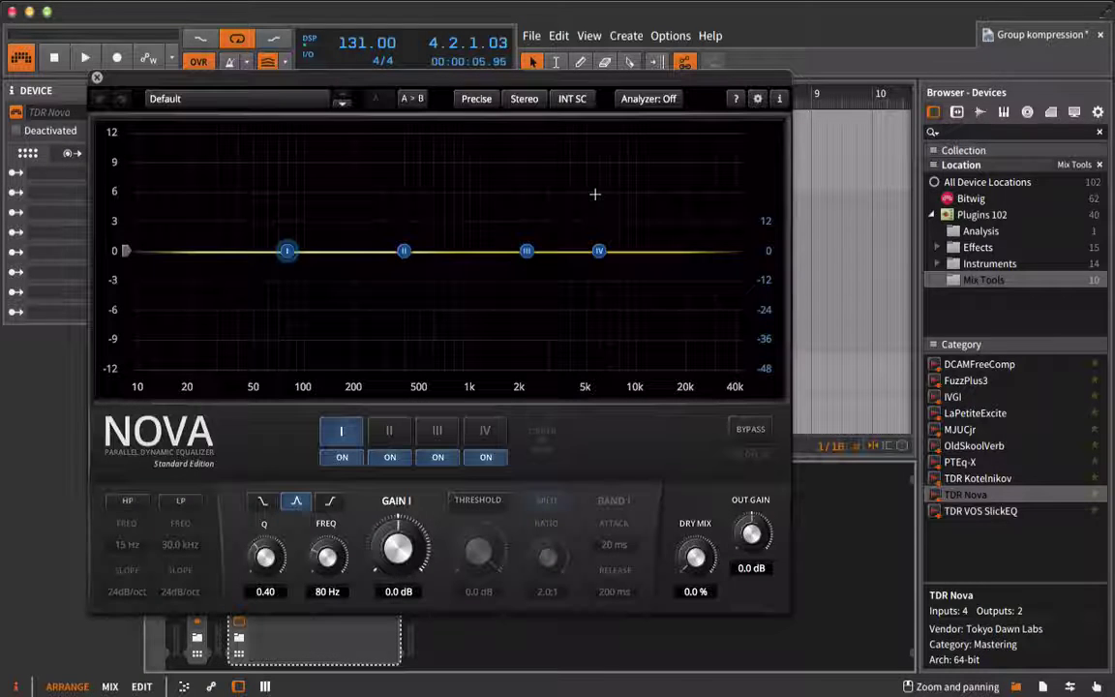
pyautogui.click(572, 99)
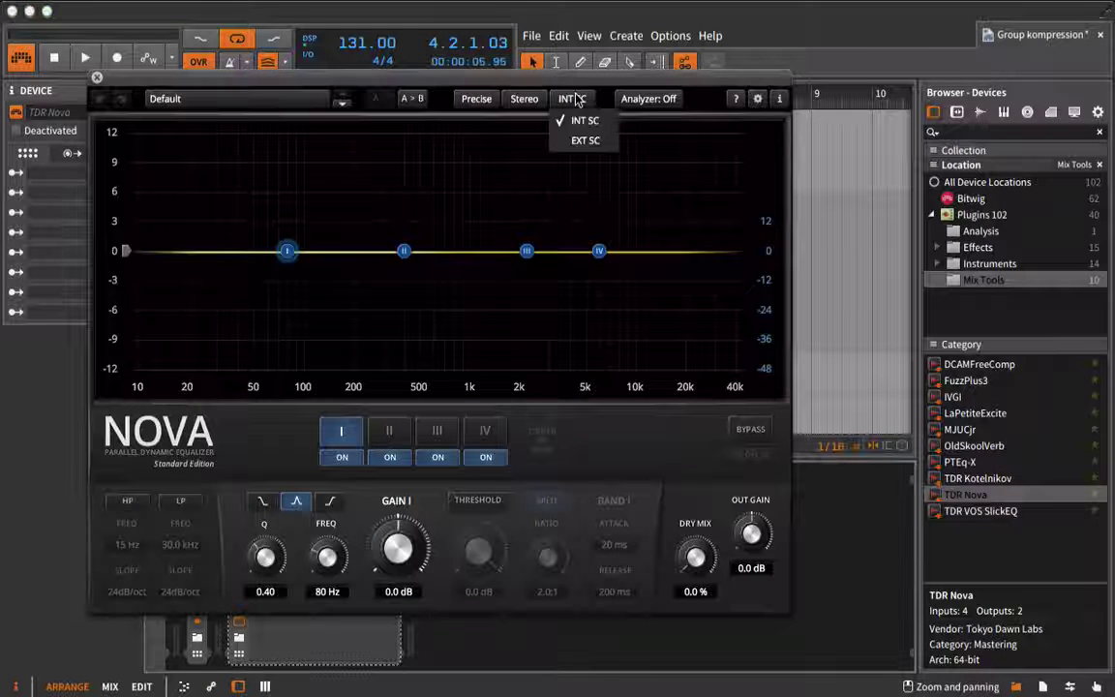
pyautogui.click(579, 142)
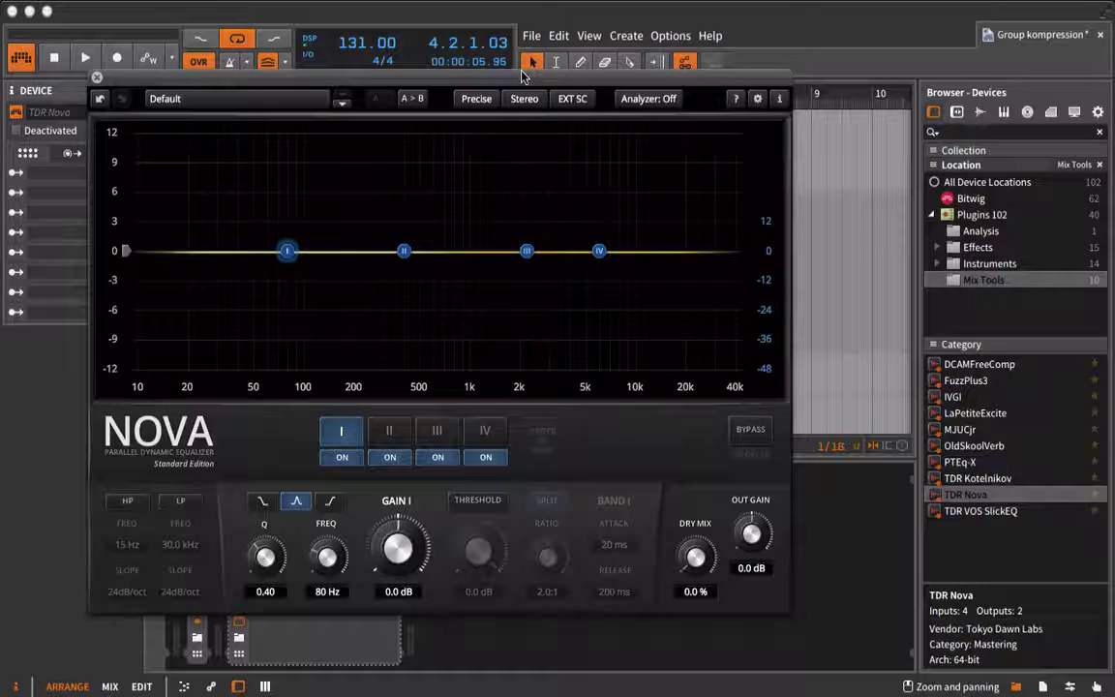
pyautogui.moveTo(523, 75); pyautogui.dragTo(707, 98)
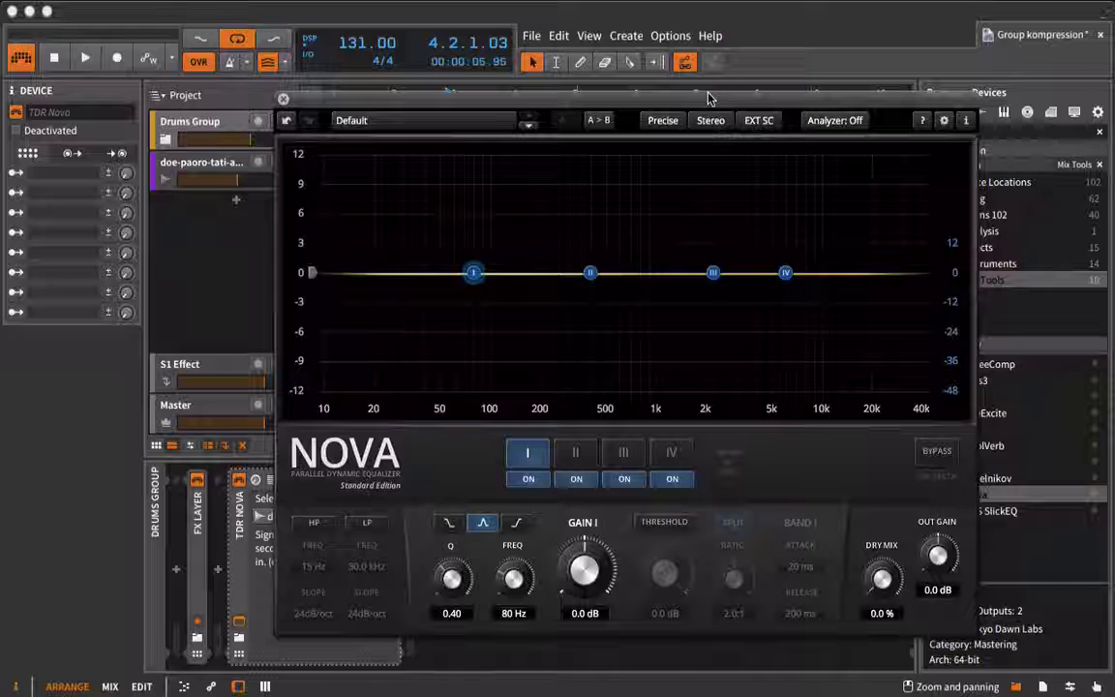
pyautogui.click(834, 122)
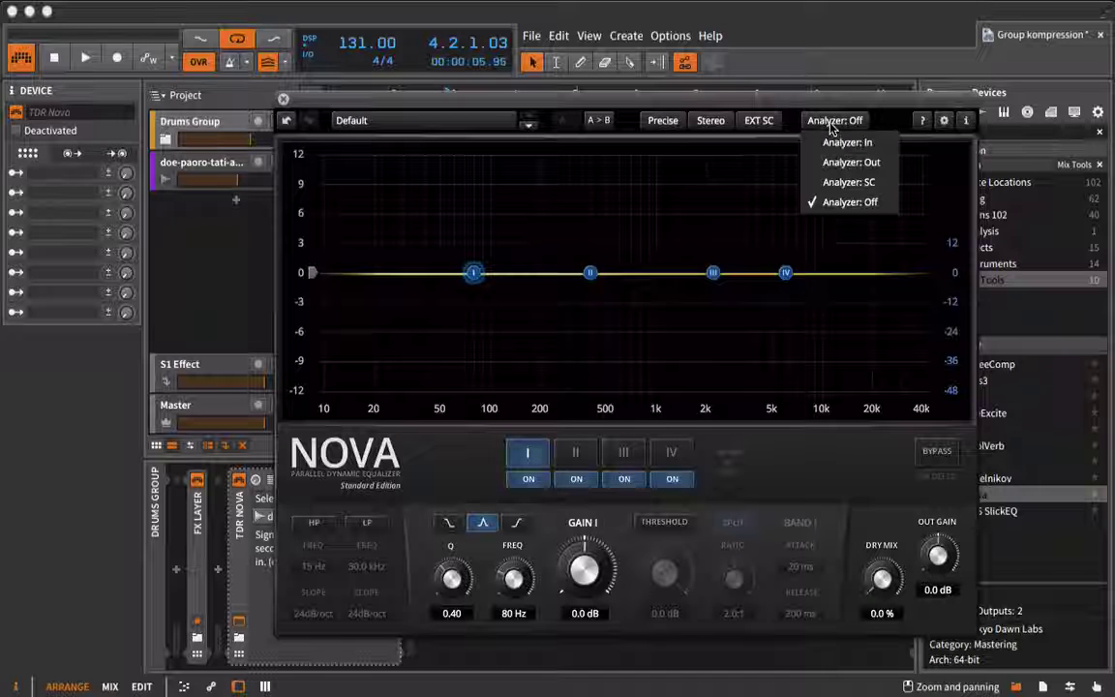
pyautogui.click(828, 184)
# Step: During playback, move band II to 339 Hz at -0.2 dB and turn off bands I, III and IV
pyautogui.press('space')
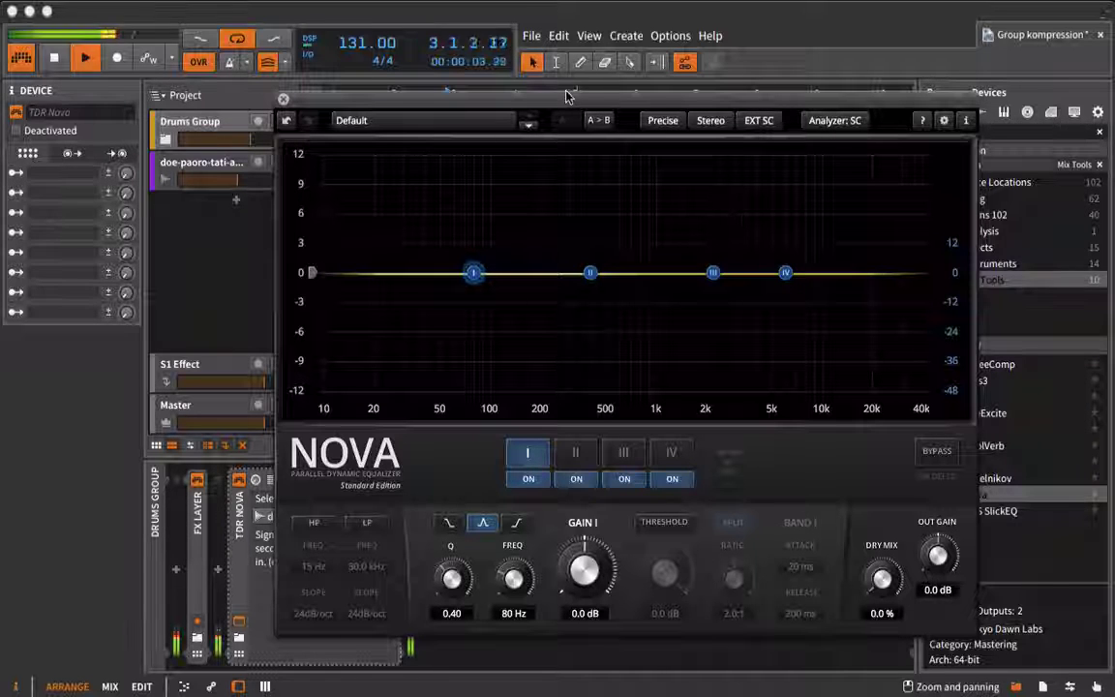
pyautogui.moveTo(588, 279)
pyautogui.mouseDown()
pyautogui.moveTo(602, 280)
pyautogui.moveTo(577, 281)
pyautogui.mouseUp()
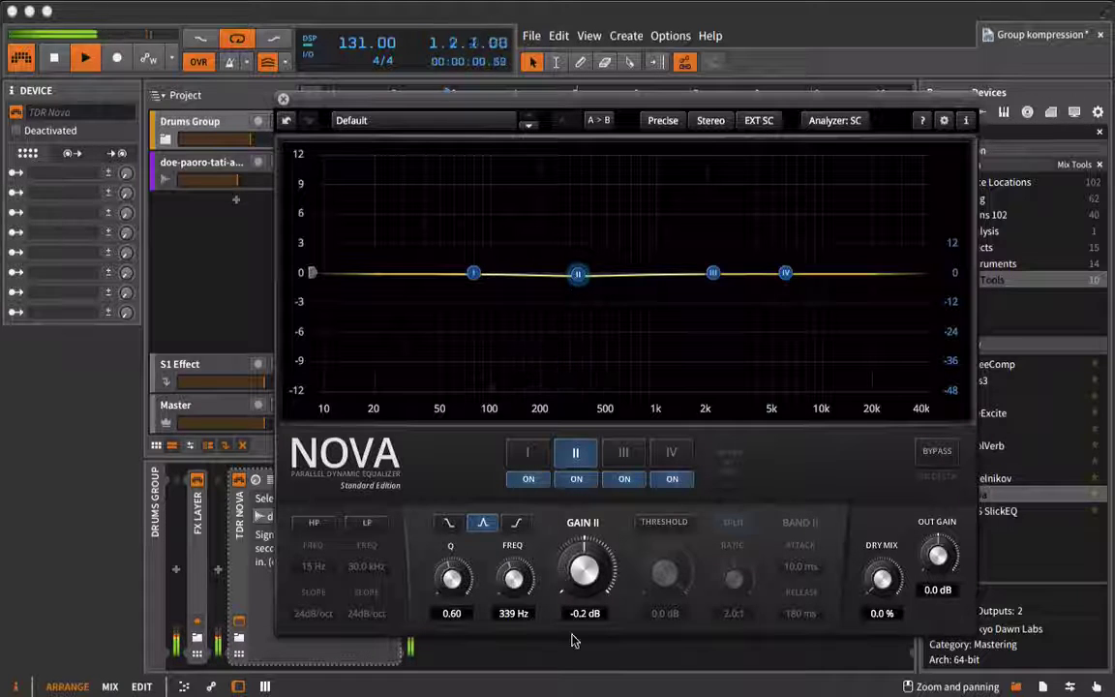
pyautogui.click(531, 484)
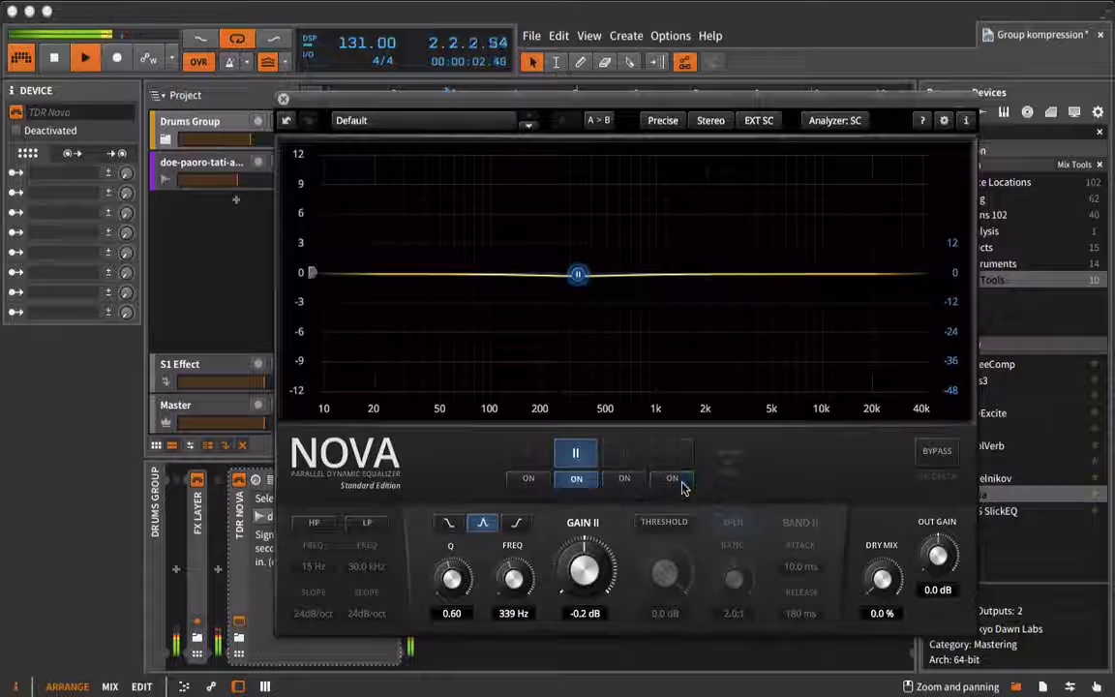
# Step: Enable dynamic processing on band II with a threshold of -15.8 dB and an attack of 0.10 ms
pyautogui.click(680, 533)
pyautogui.moveTo(664, 575); pyautogui.dragTo(663, 693)
pyautogui.moveTo(666, 588); pyautogui.dragTo(662, 640)
pyautogui.press('space')
pyautogui.press('space')
pyautogui.moveTo(793, 571); pyautogui.dragTo(422, 634)
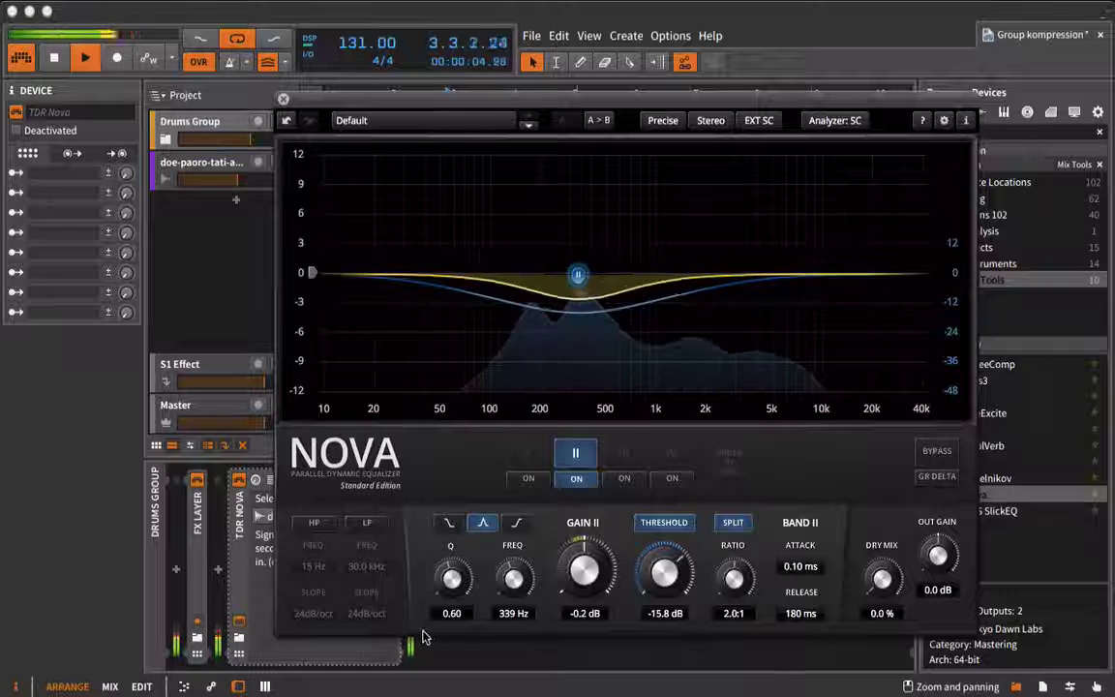
# Step: Adjust band II during playback to Q 0.20, ratio 1.3:1, threshold -15.8 dB and release 454 ms
pyautogui.moveTo(813, 622); pyautogui.dragTo(829, 620)
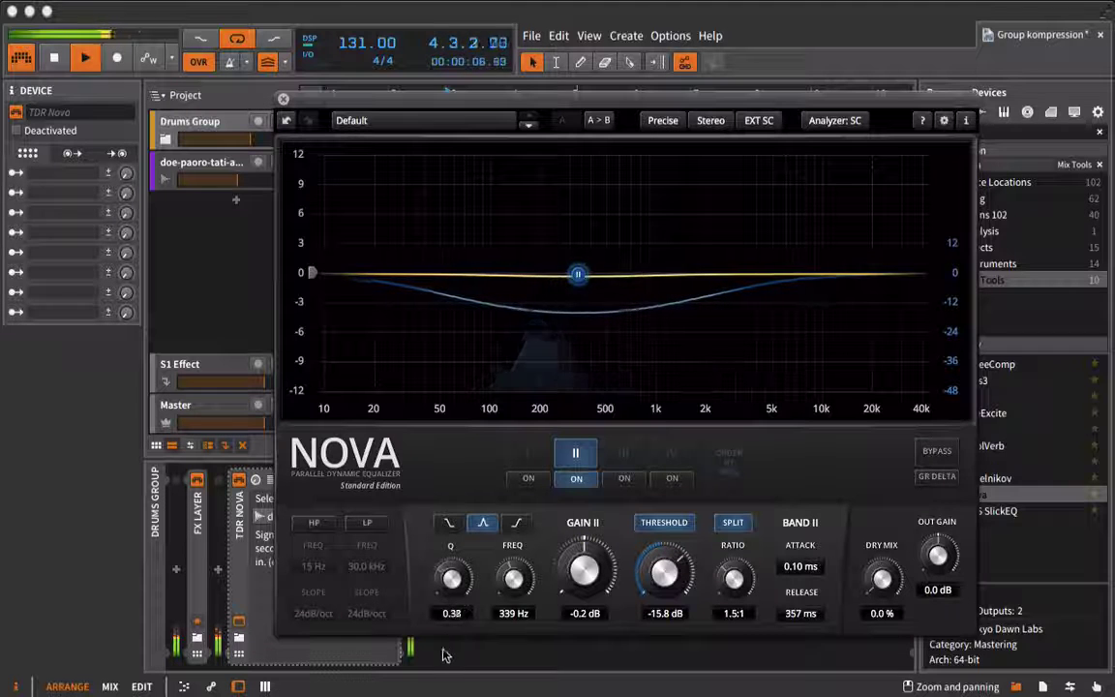
pyautogui.press('space')
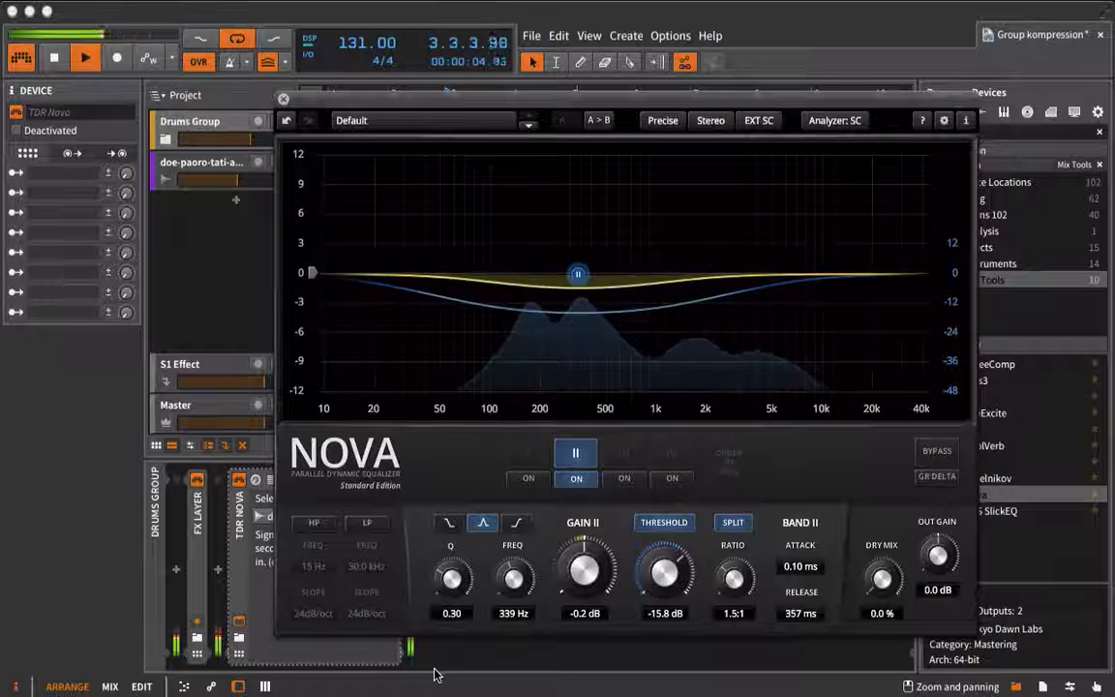
pyautogui.moveTo(444, 582); pyautogui.dragTo(448, 647)
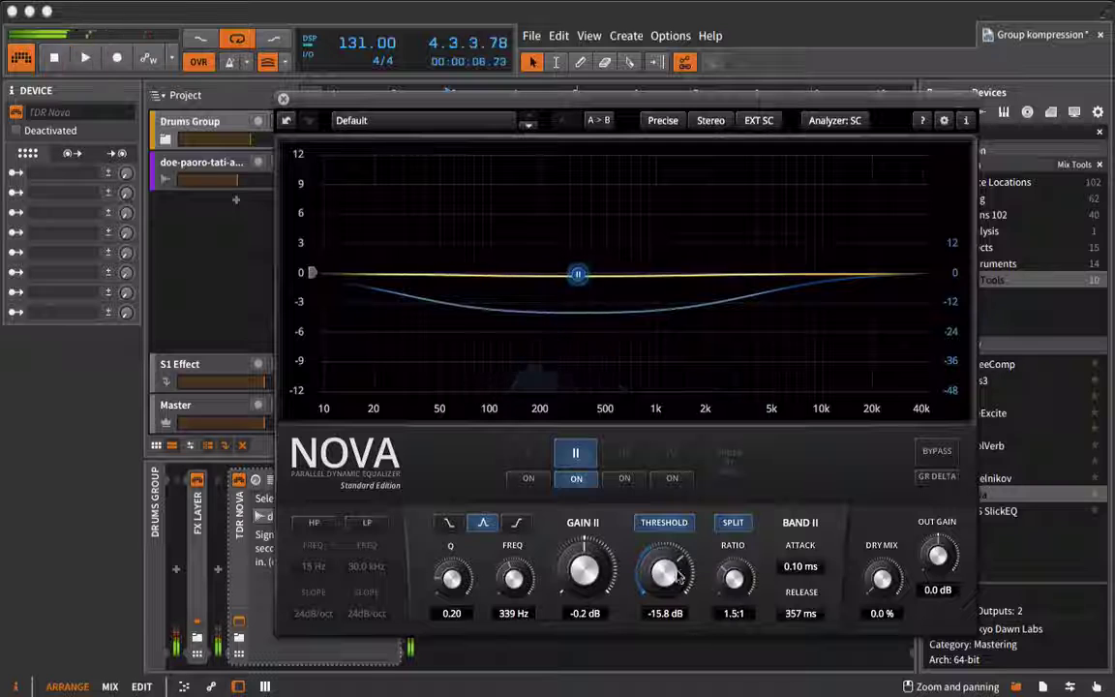
pyautogui.press('space')
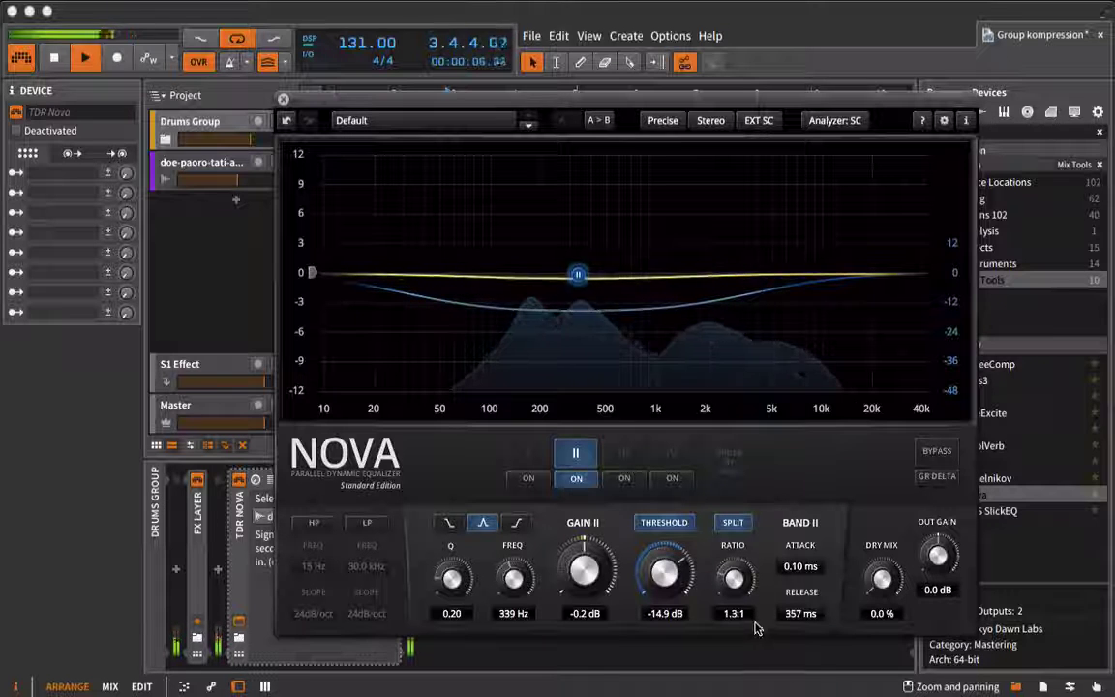
pyautogui.moveTo(664, 577); pyautogui.dragTo(664, 590)
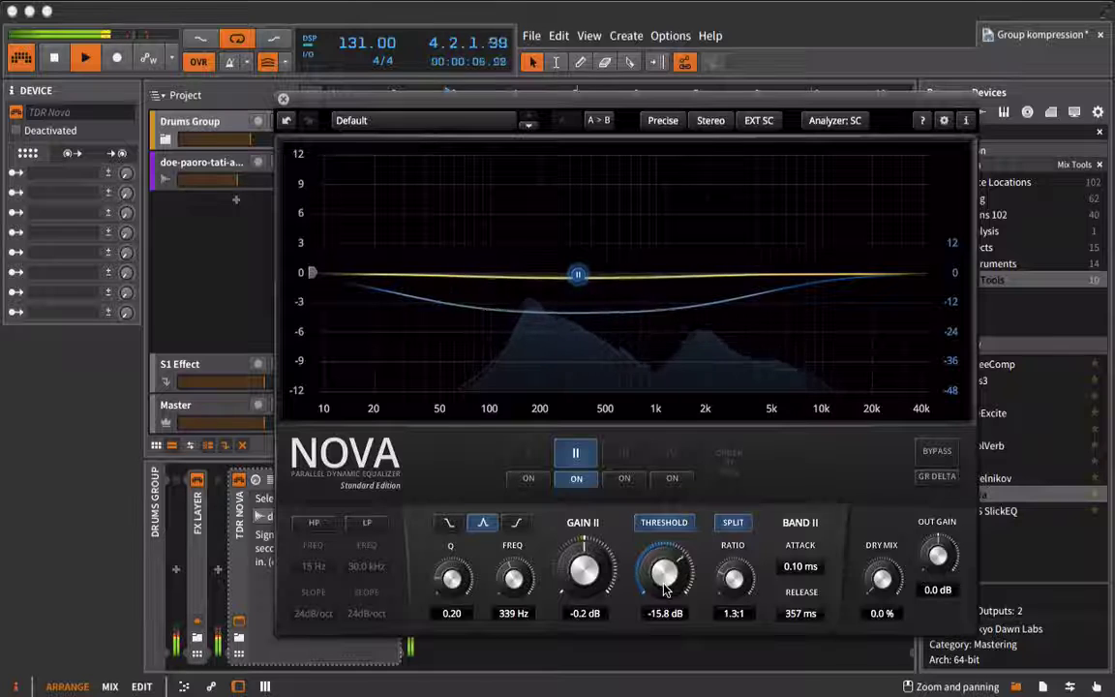
pyautogui.moveTo(799, 617); pyautogui.dragTo(815, 629)
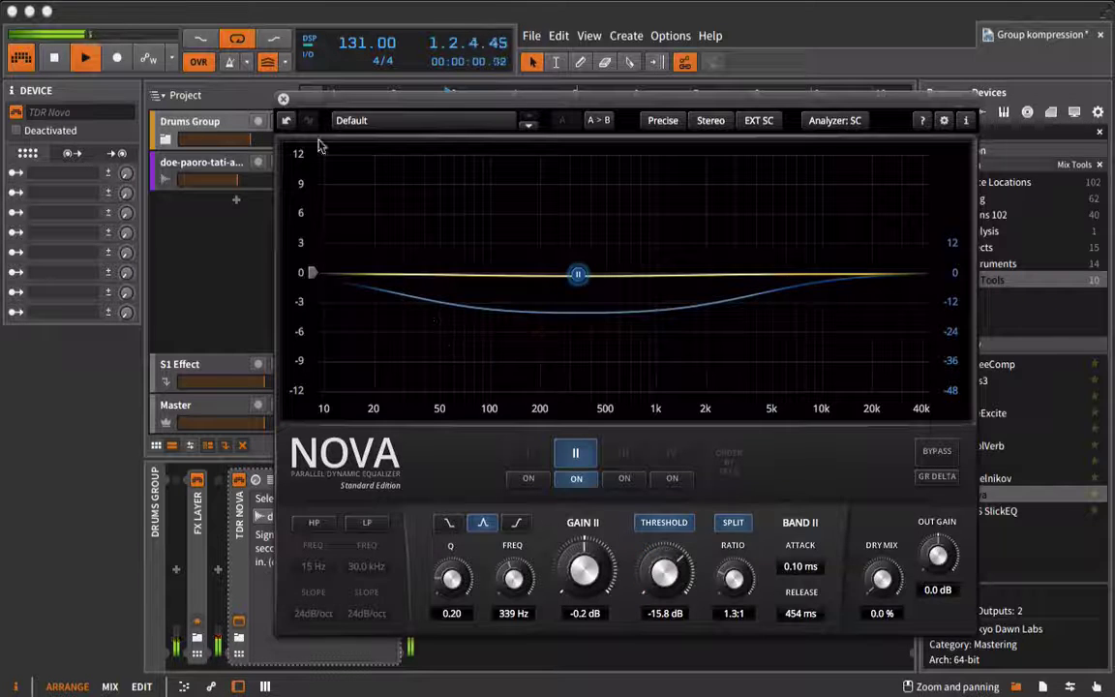
# Step: Close the plugin window and play from bar 1 to compare the mix with the Drums Group's TDR Nova bypassed and enabled
pyautogui.click(284, 98)
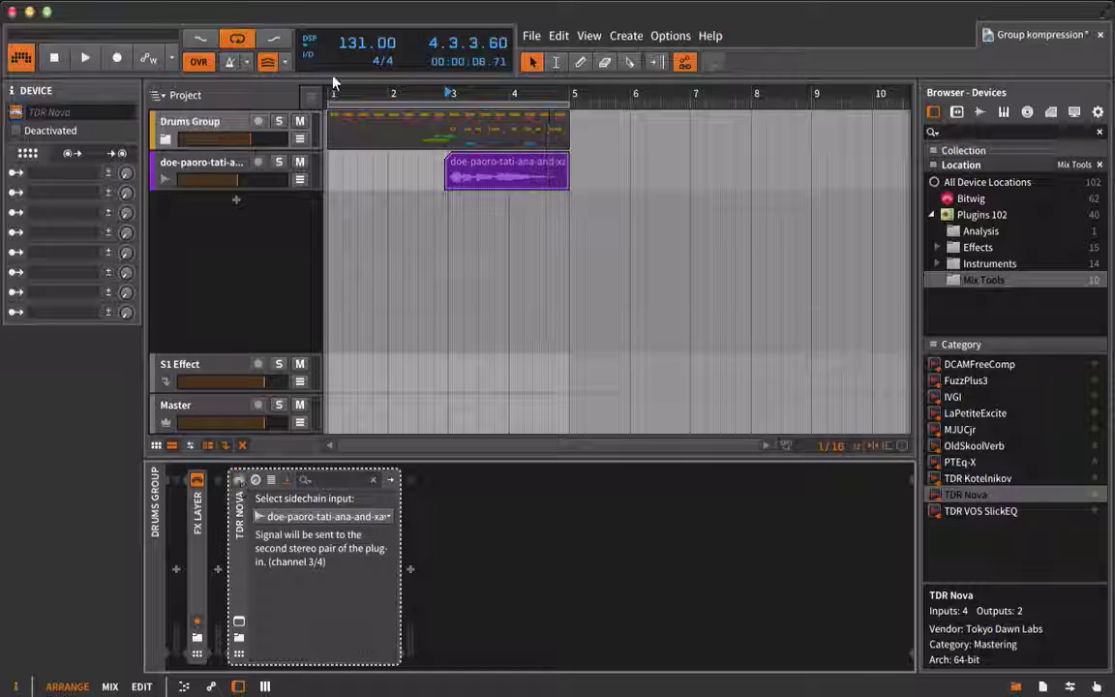
pyautogui.press('space')
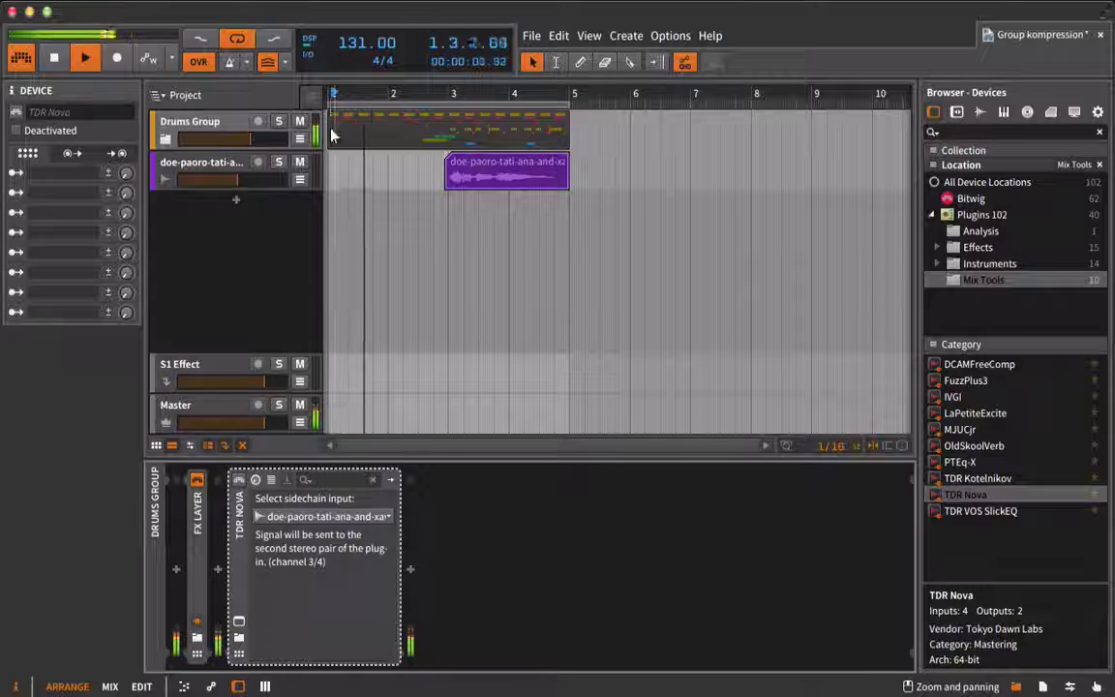
pyautogui.click(240, 481)
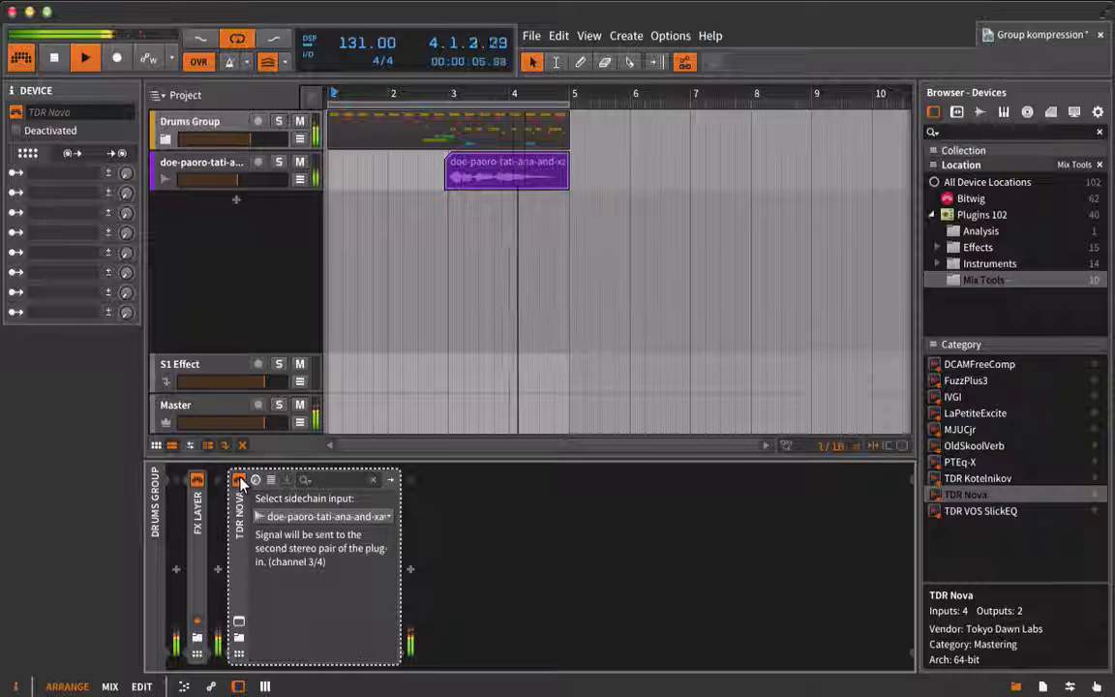
pyautogui.press('space')
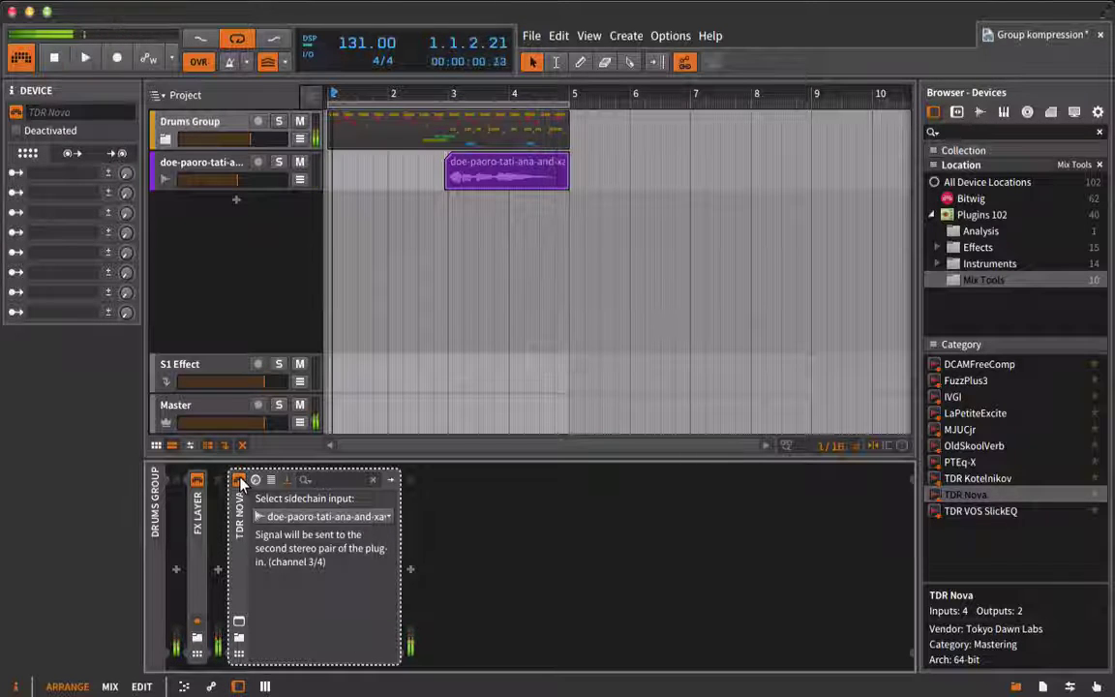